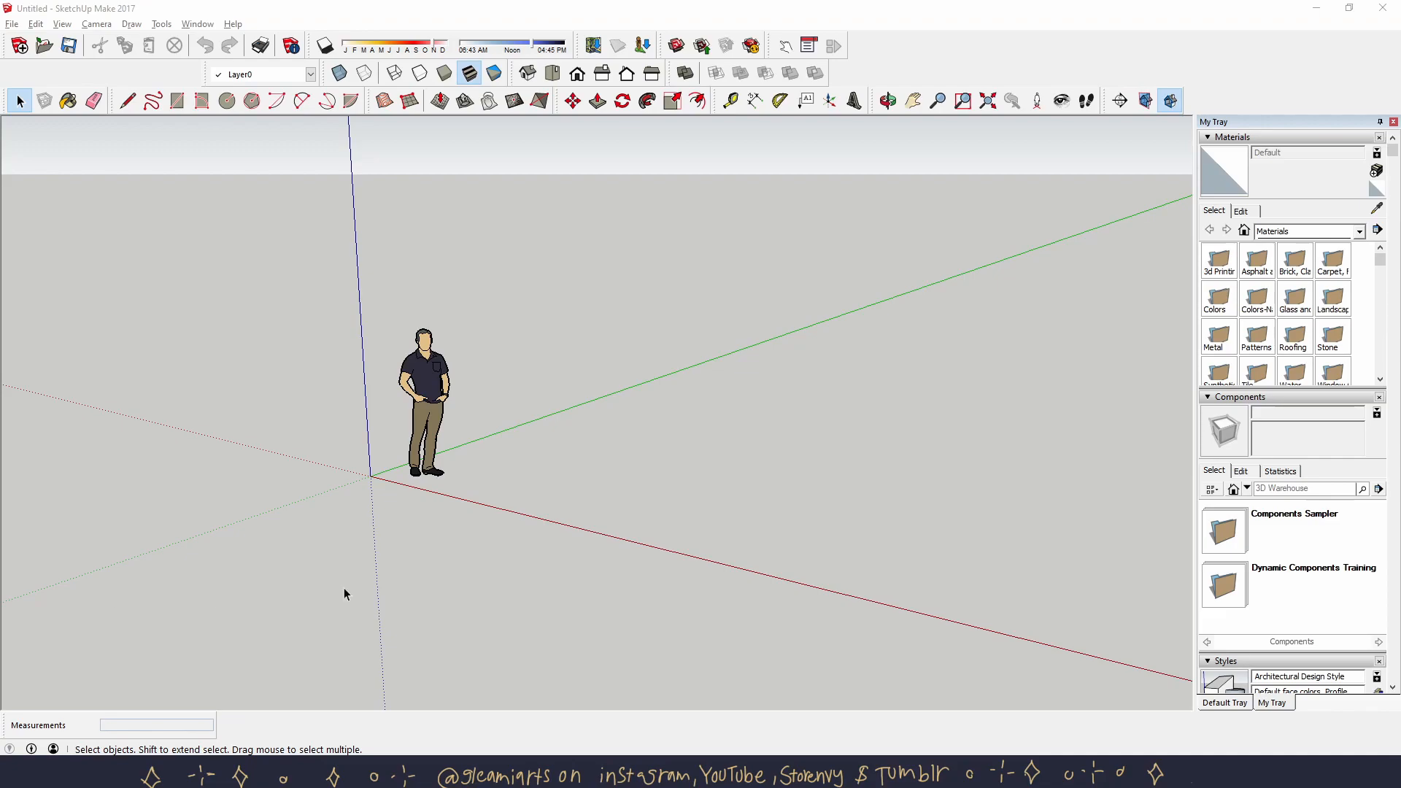
pyautogui.click(1102, 41)
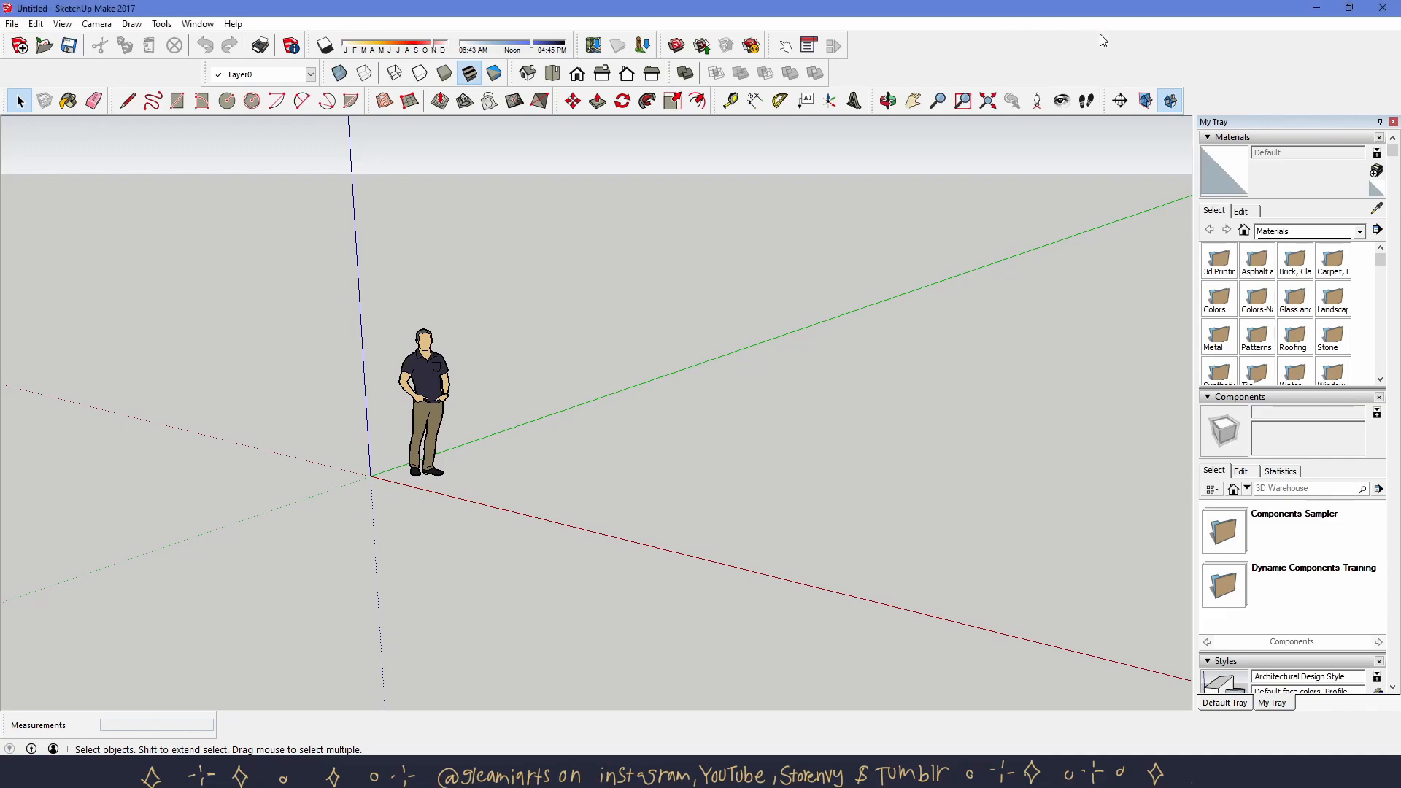
pyautogui.scroll(1, 604, 383)
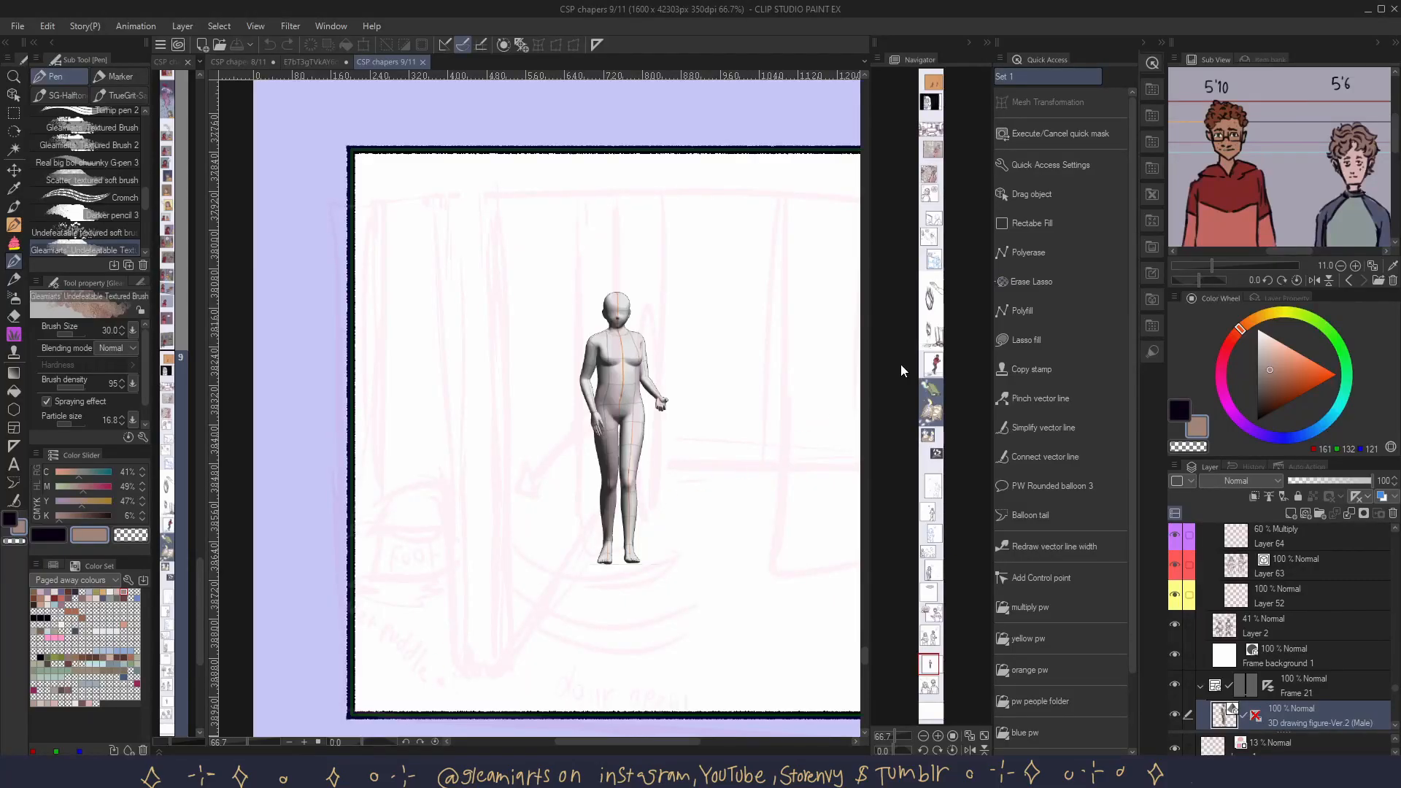
pyautogui.scroll(-1, 605, 383)
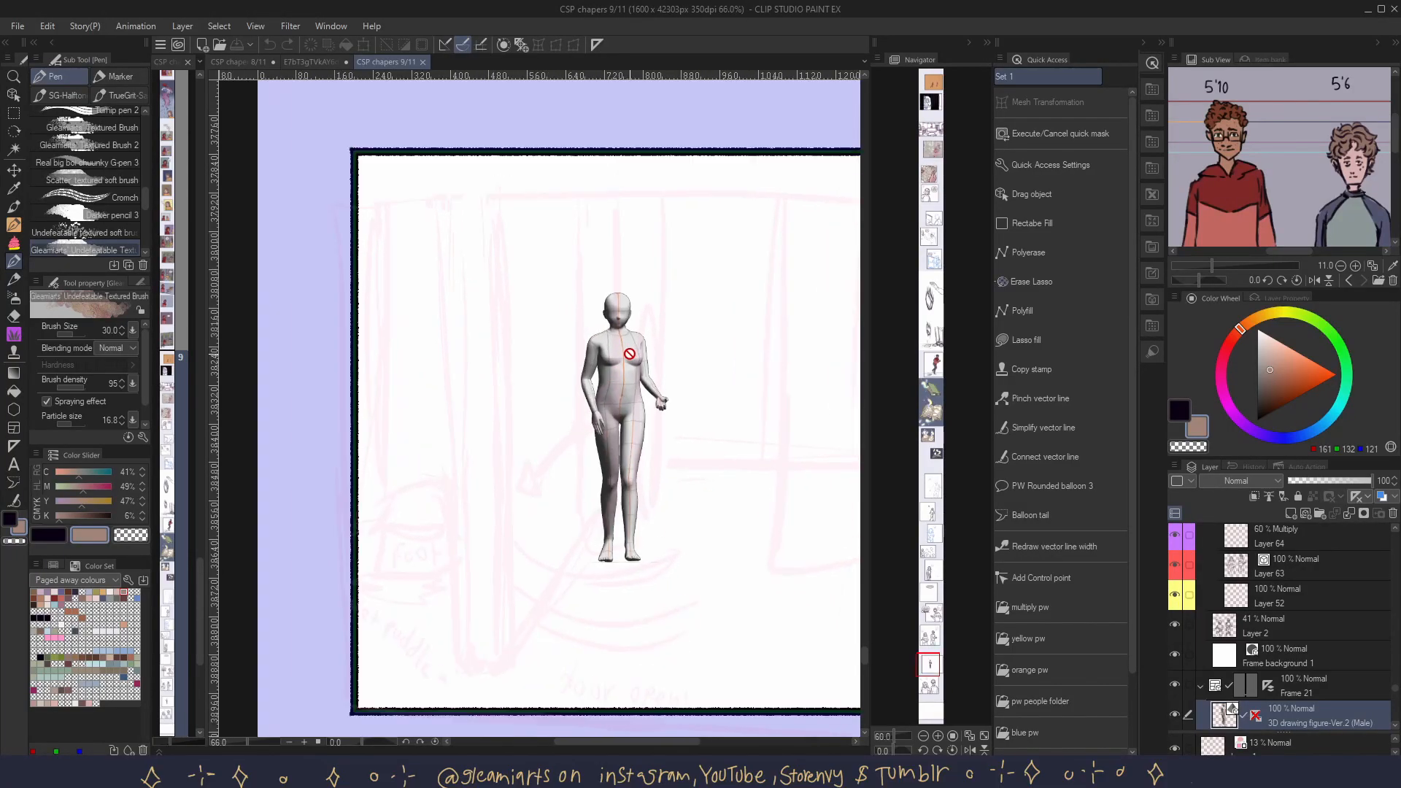
pyautogui.scroll(-2, 476, 553)
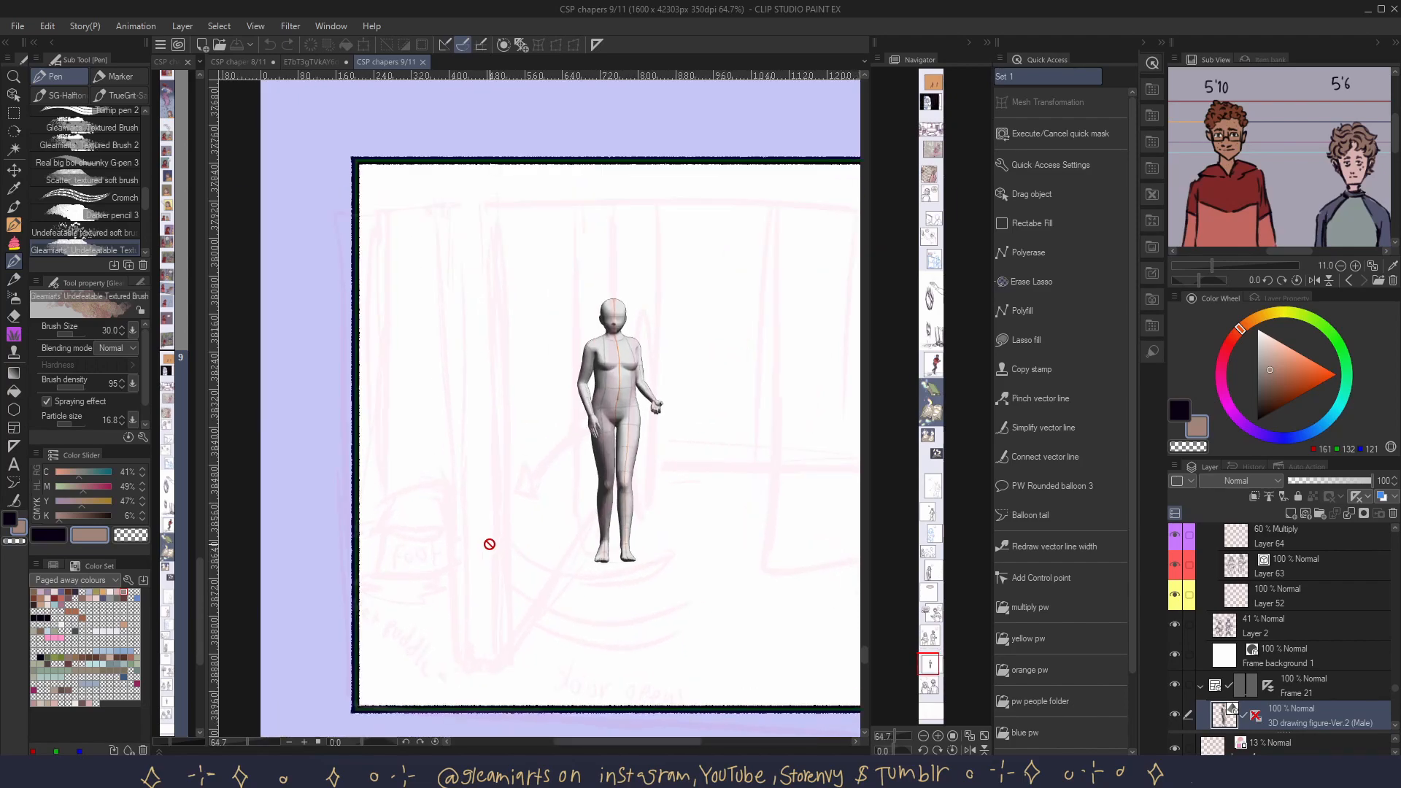
pyautogui.click(927, 667)
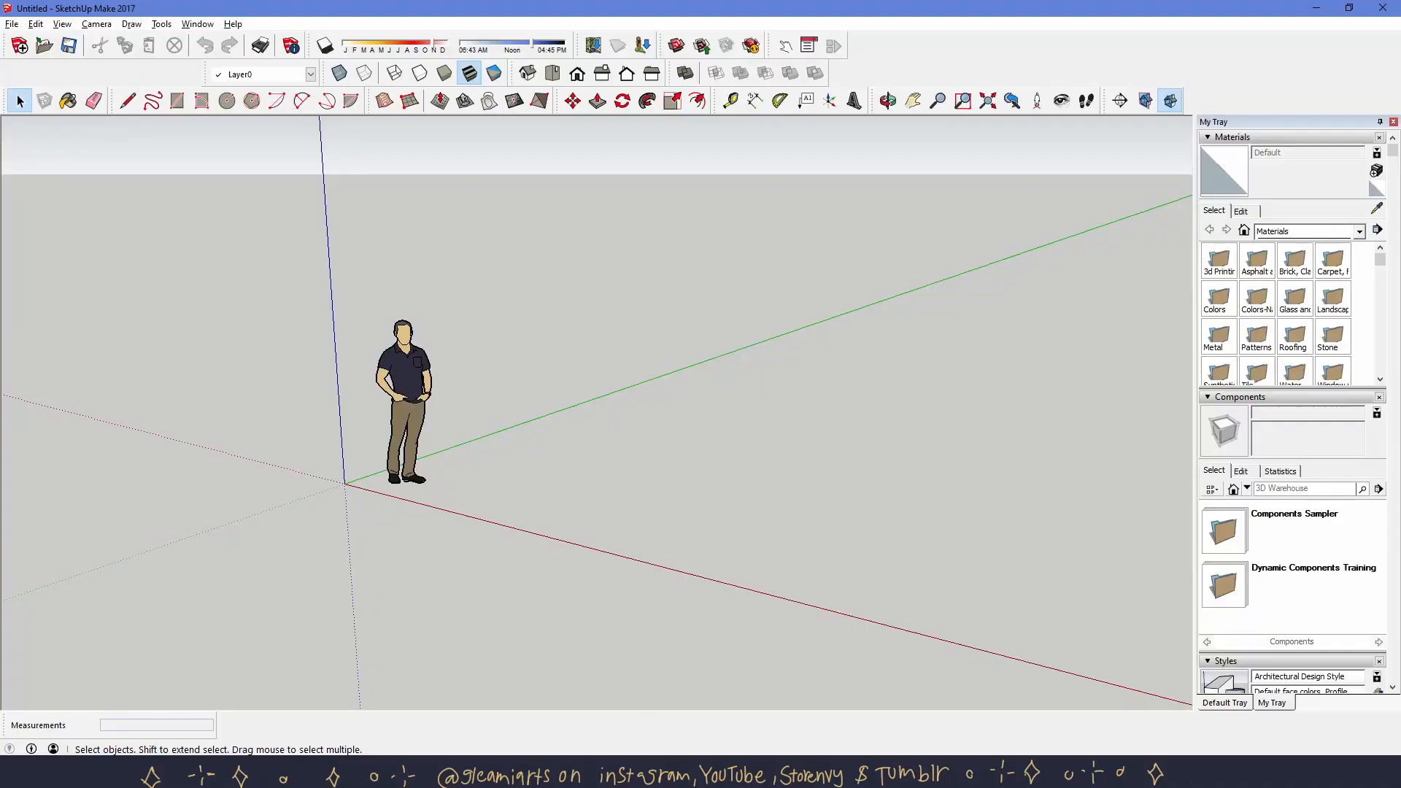
# Delete the default standing human figure near the origin.
pyautogui.moveTo(517, 498); pyautogui.dragTo(488, 494)
pyautogui.moveTo(314, 275); pyautogui.dragTo(486, 523)
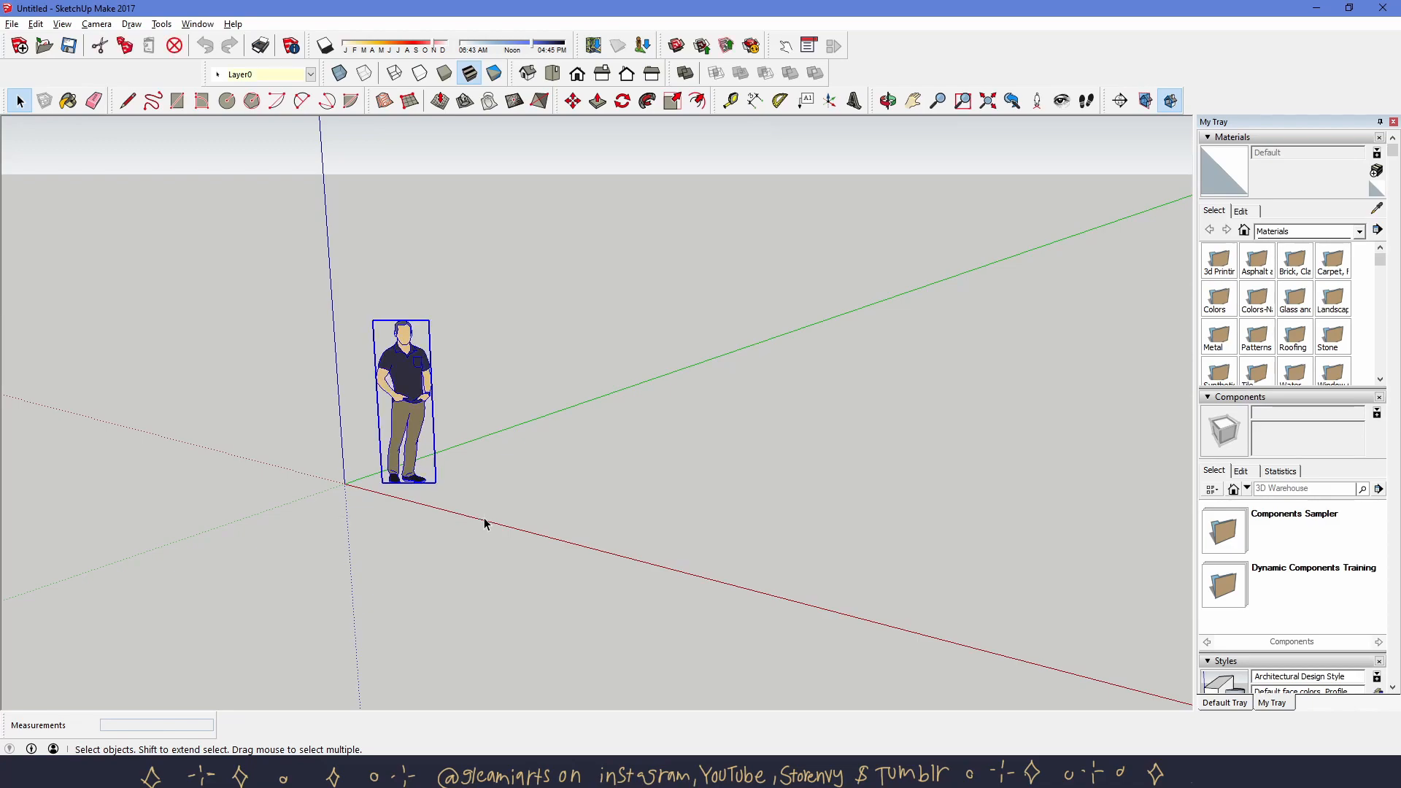
pyautogui.press('Delete')
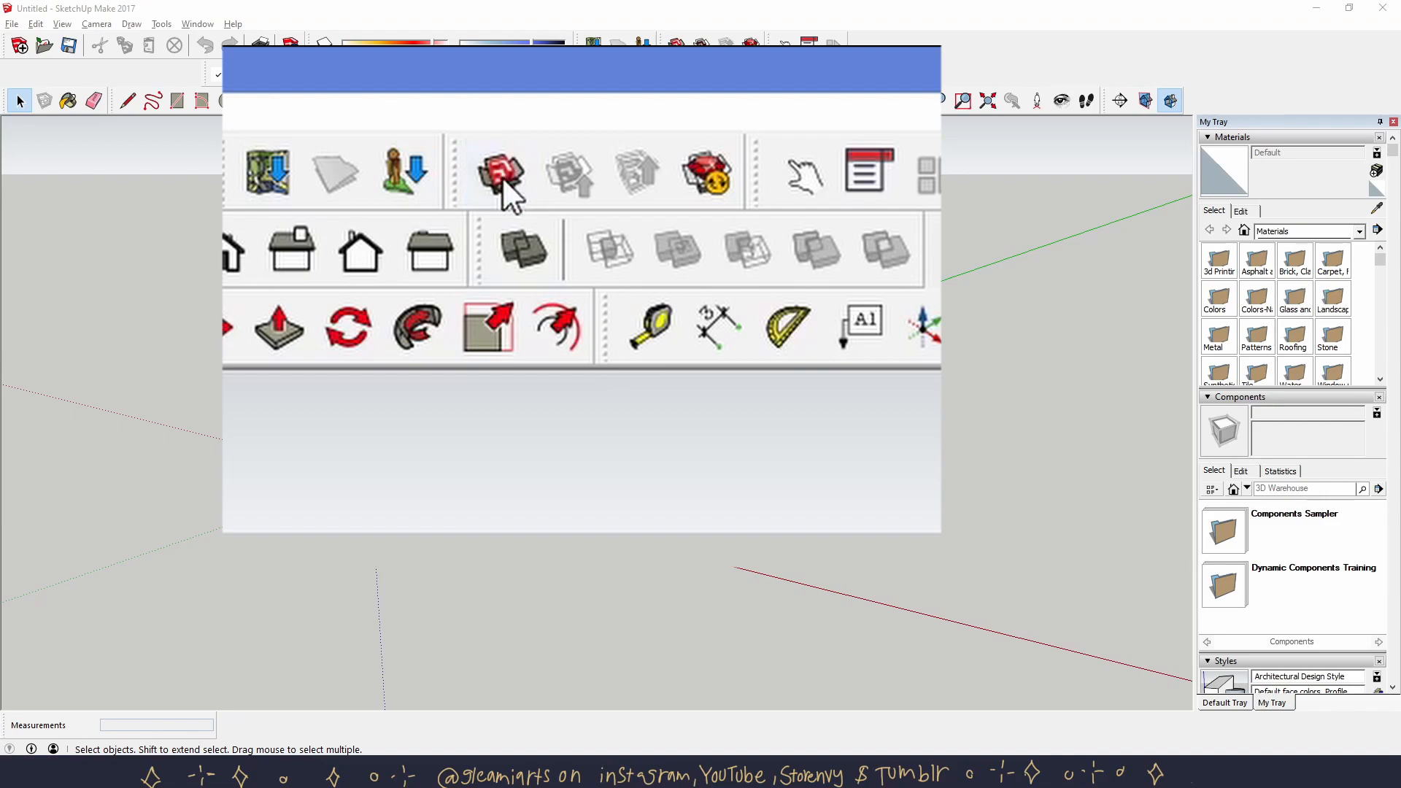
# Enable the Warehouse toolbar and dock it beside the Location toolbar.
pyautogui.click(1076, 24)
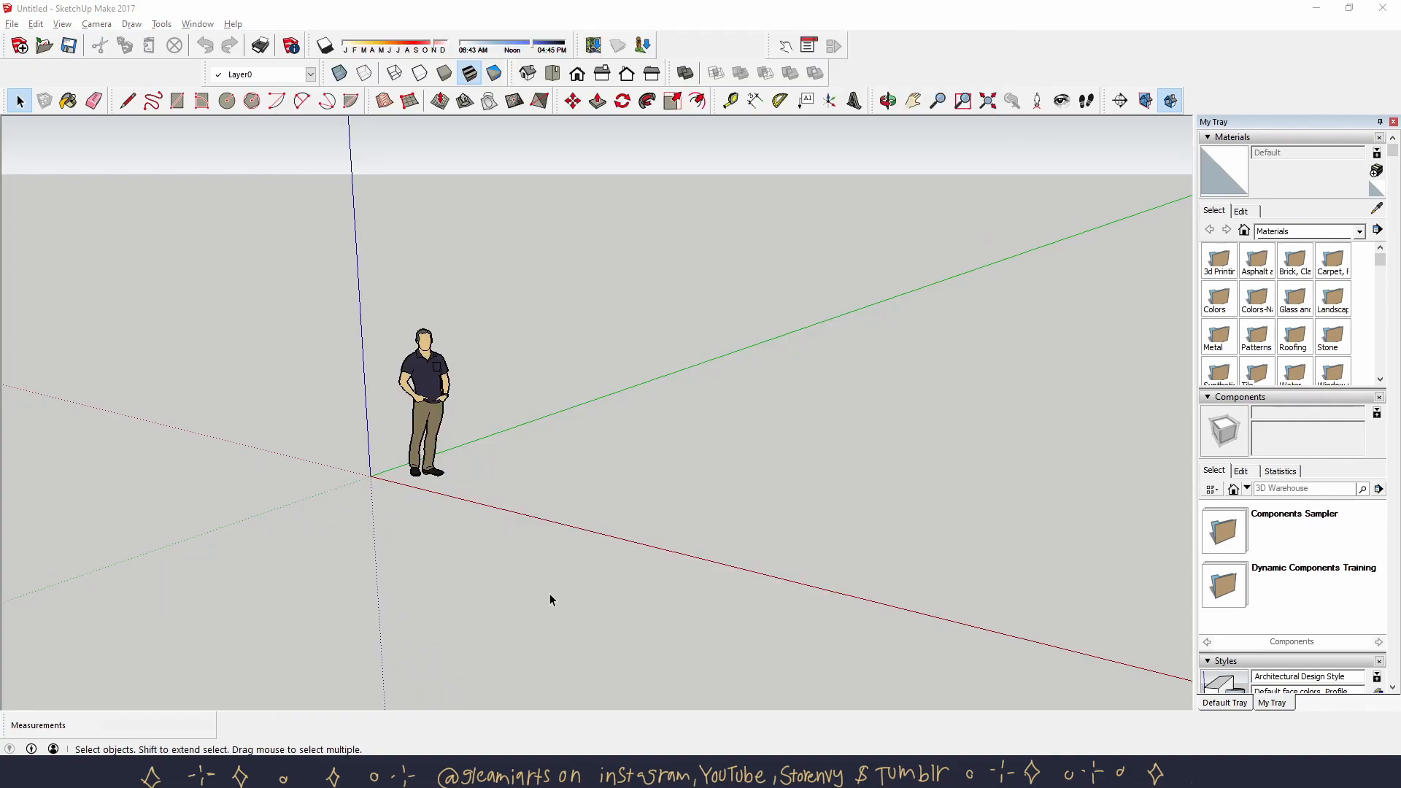
pyautogui.click(583, 12)
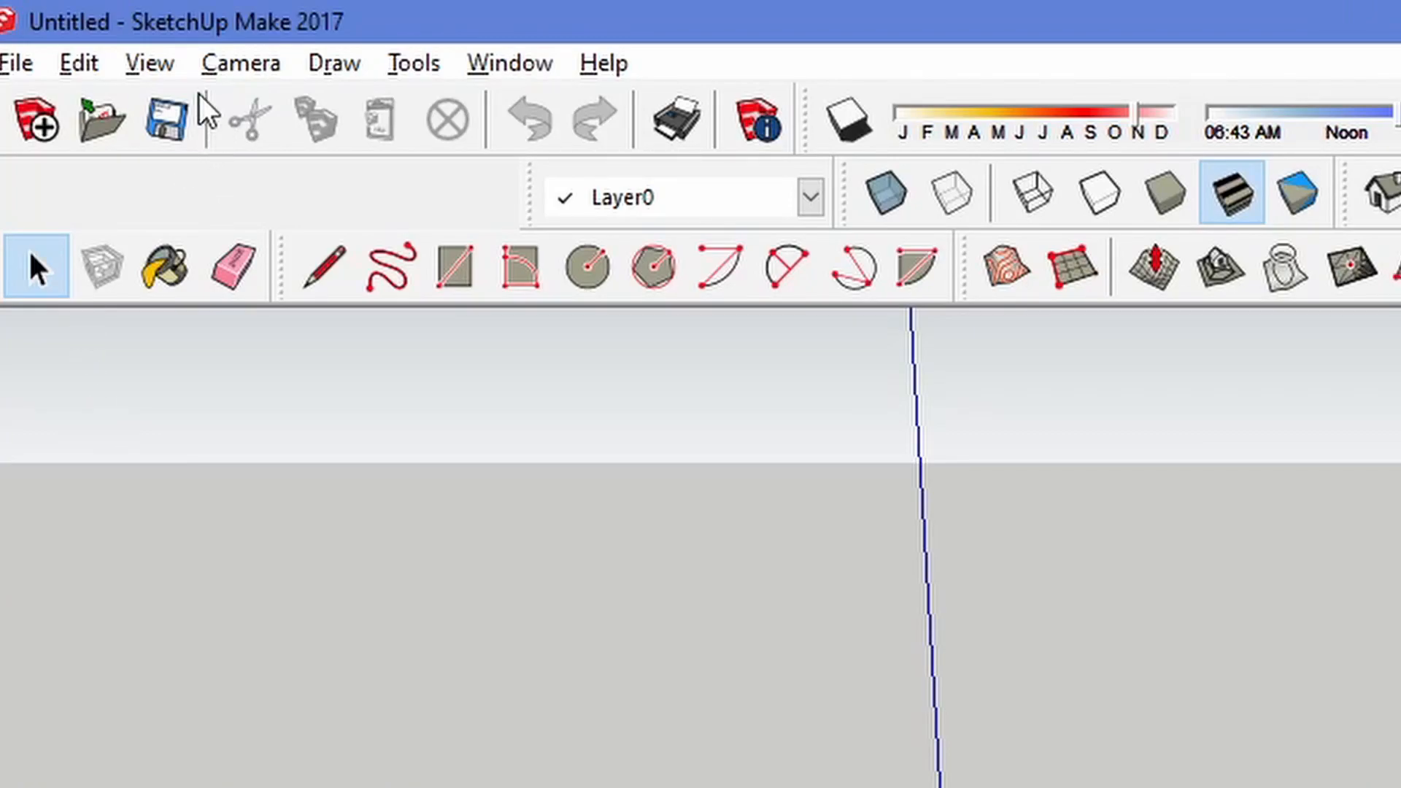
pyautogui.click(62, 25)
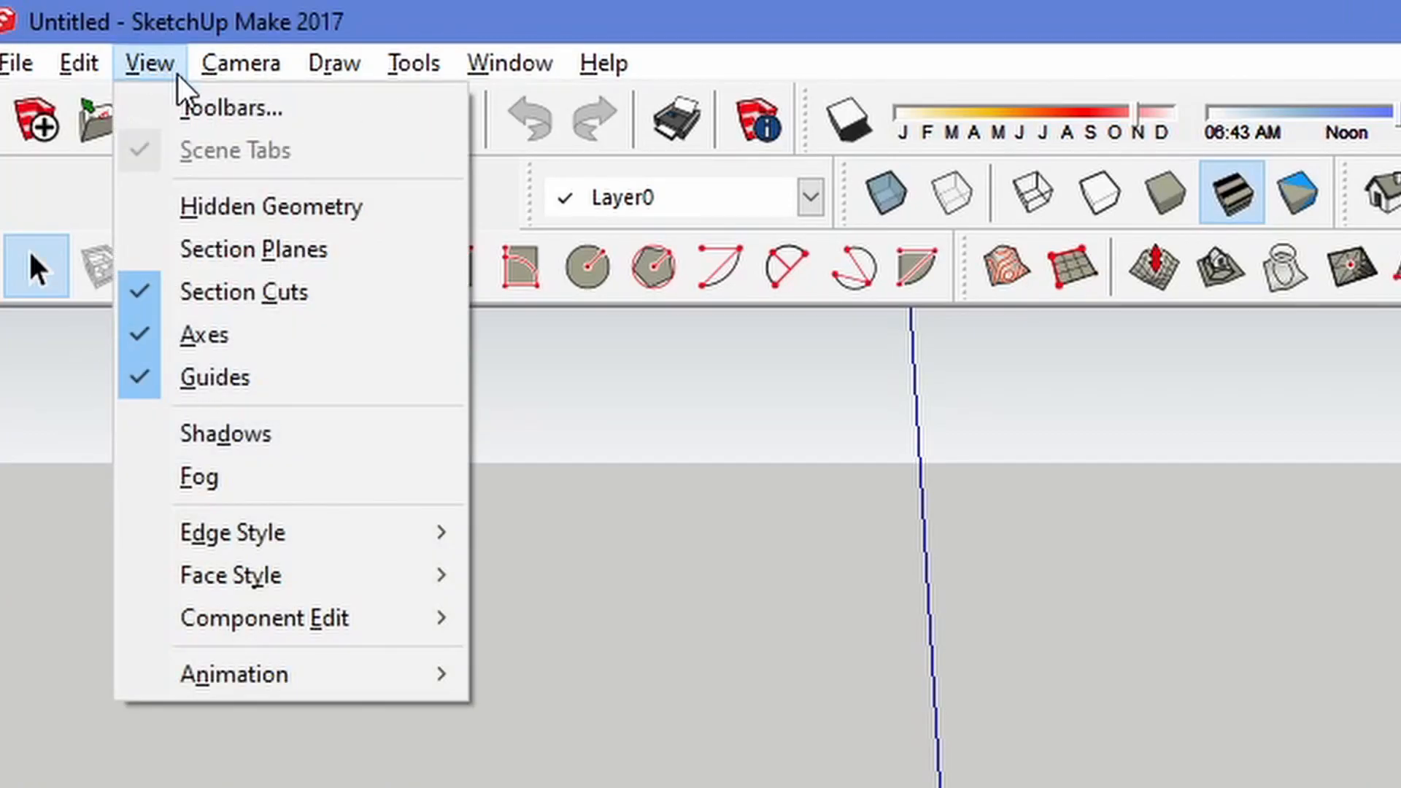
pyautogui.click(188, 109)
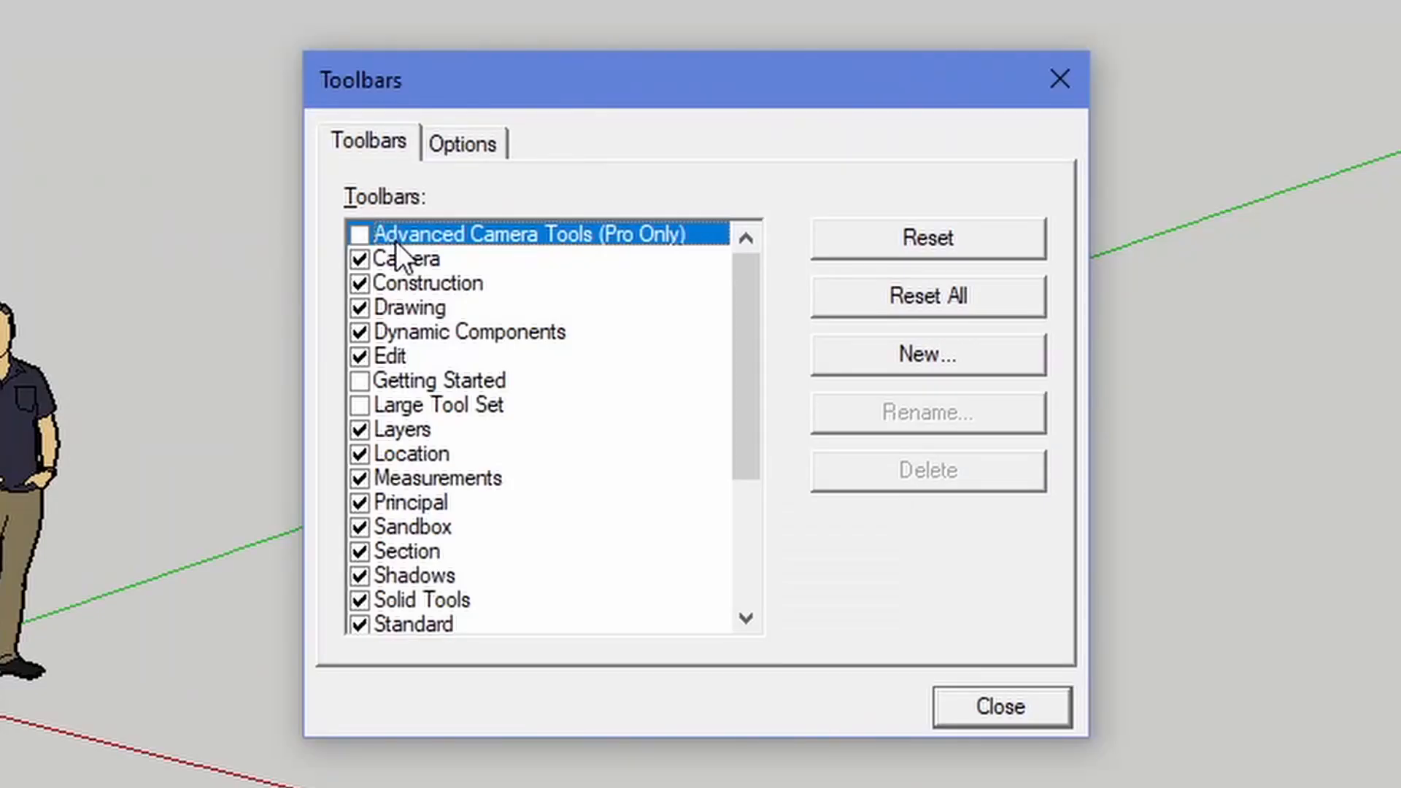
pyautogui.scroll(-2, 397, 260)
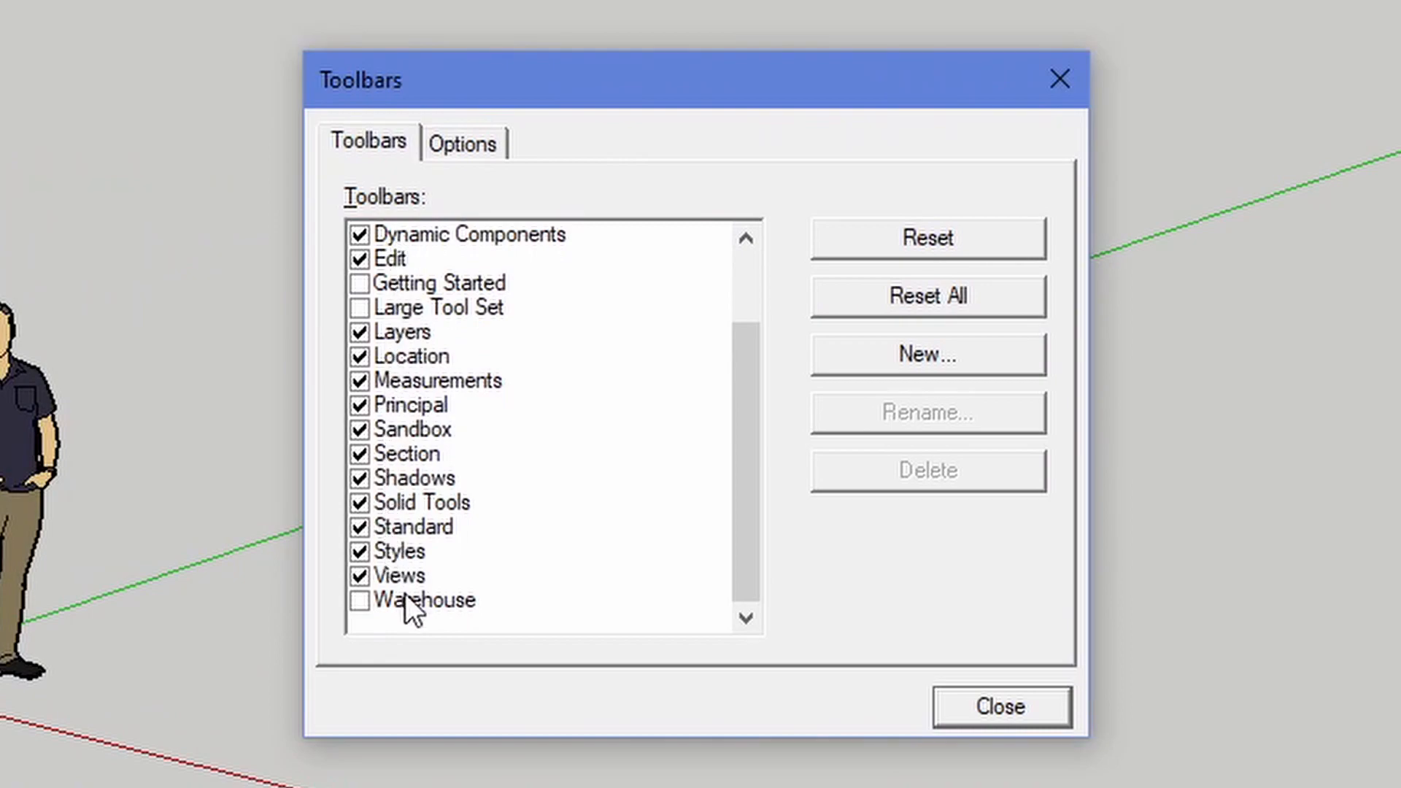
pyautogui.click(354, 606)
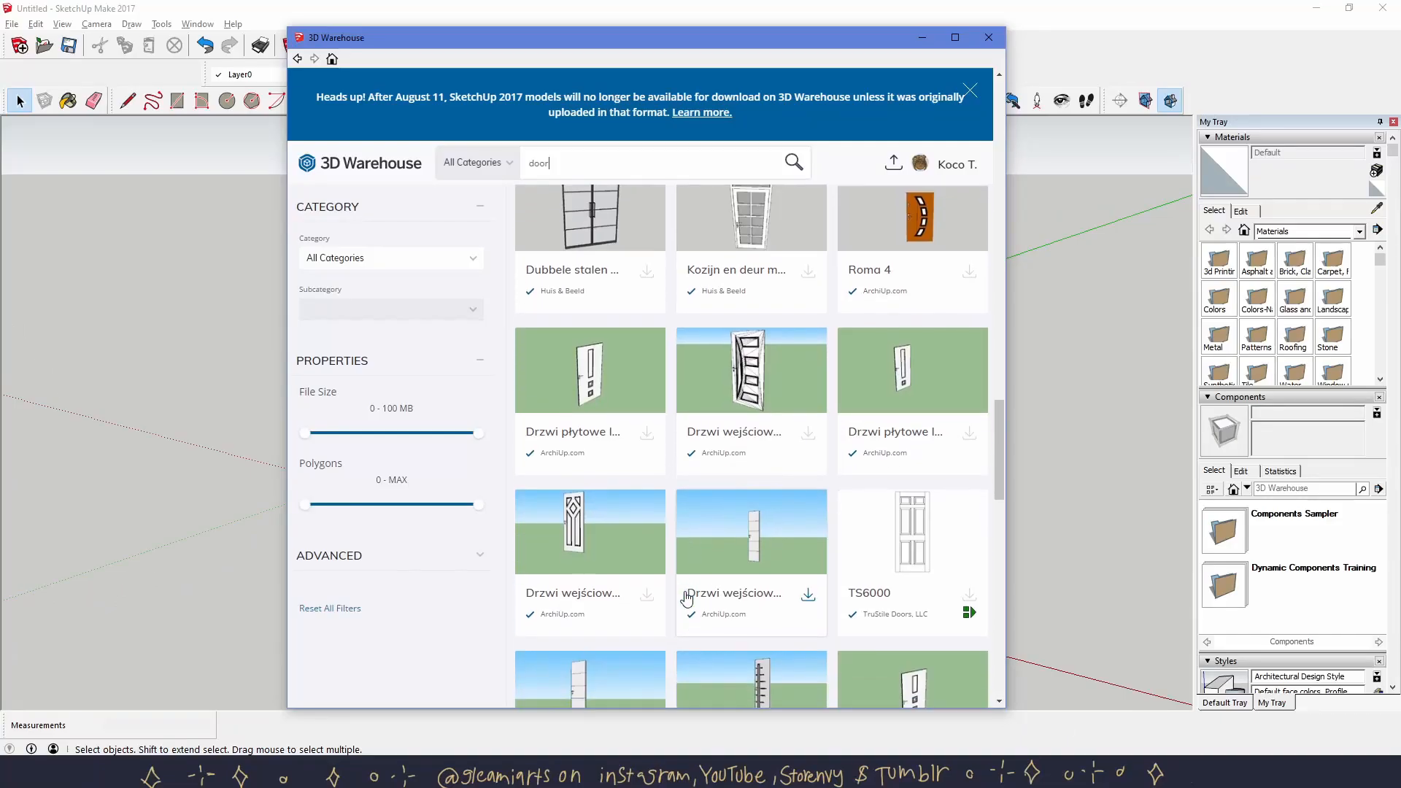
pyautogui.scroll(-3, 686, 595)
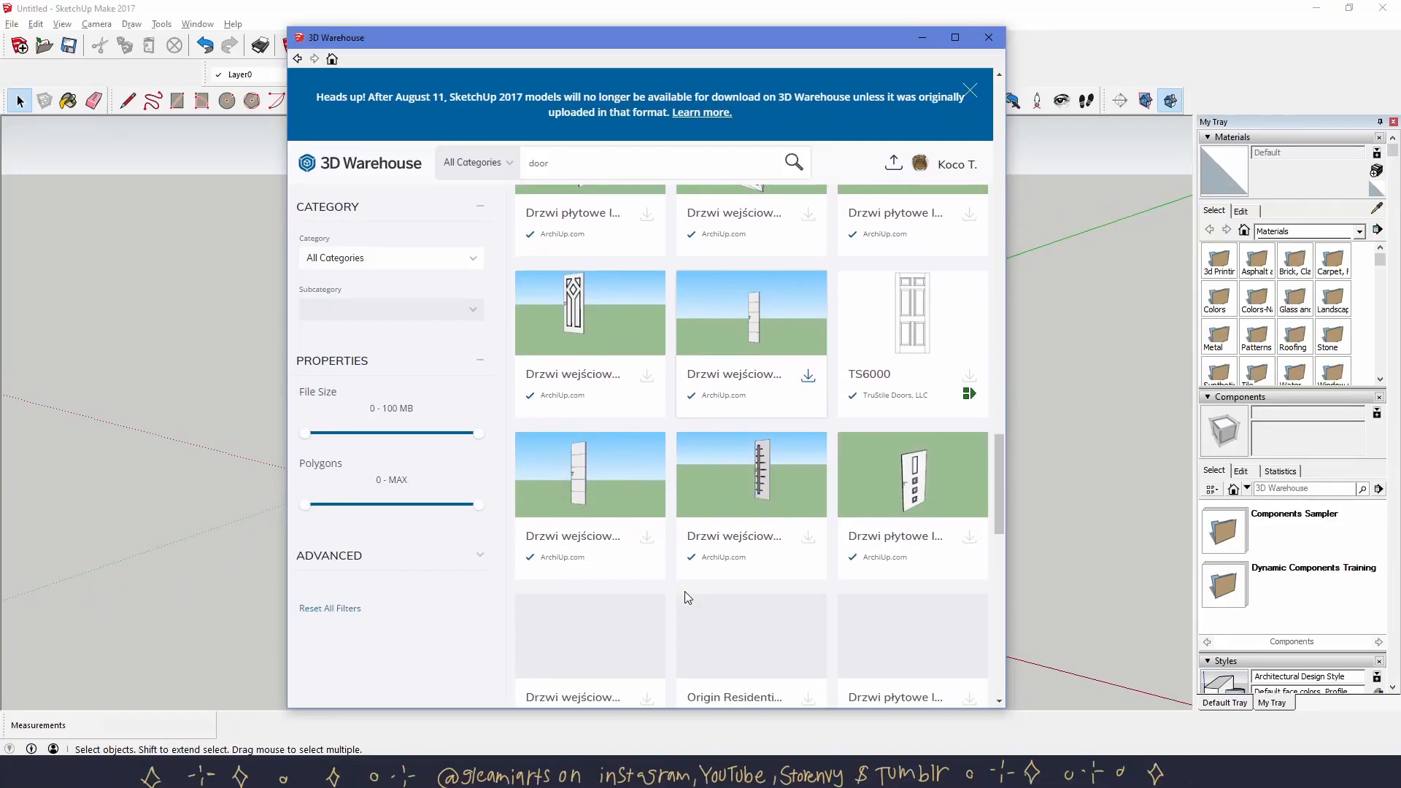
pyautogui.scroll(-3, 686, 594)
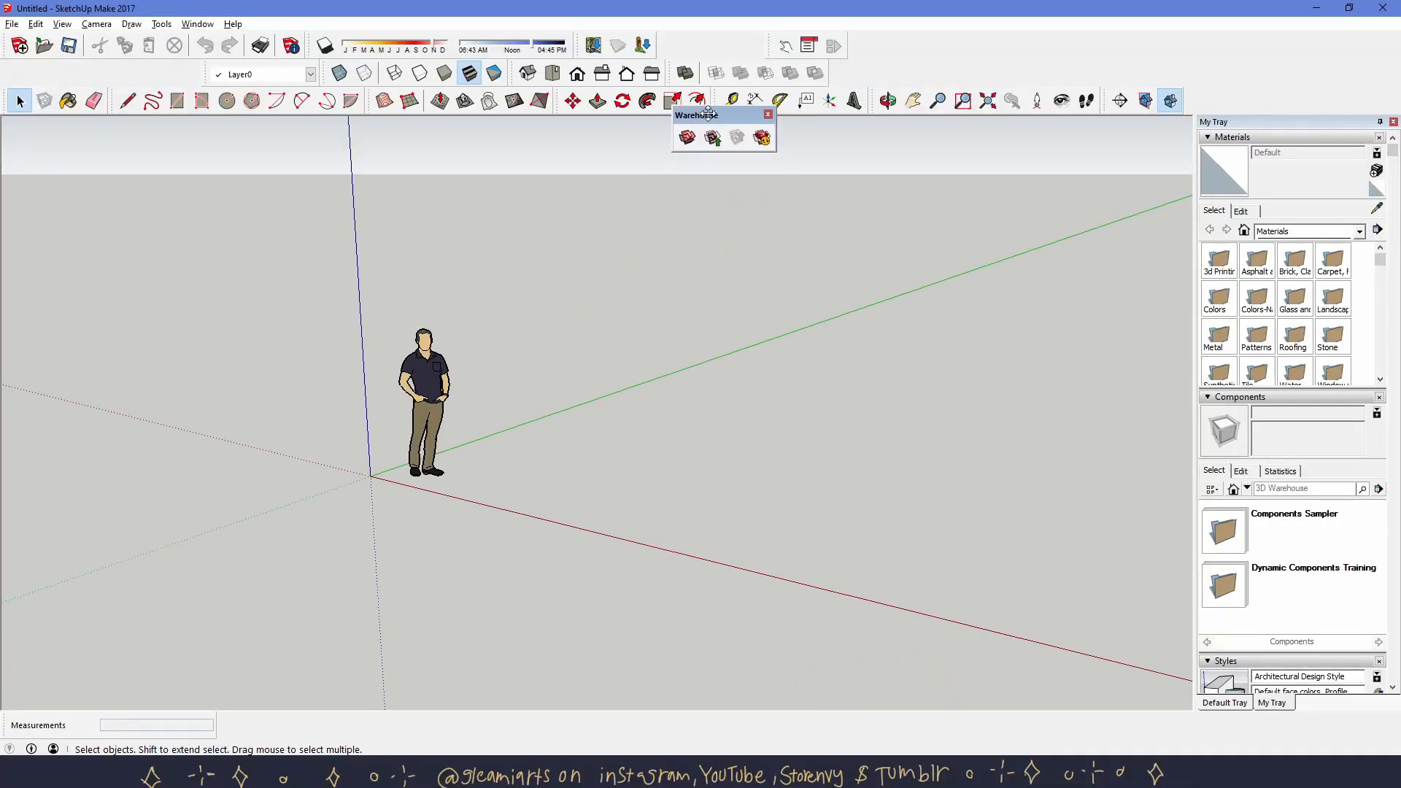
pyautogui.moveTo(666, 197)
pyautogui.mouseDown()
pyautogui.moveTo(677, 66)
pyautogui.moveTo(693, 65)
pyautogui.moveTo(676, 45)
pyautogui.mouseUp()
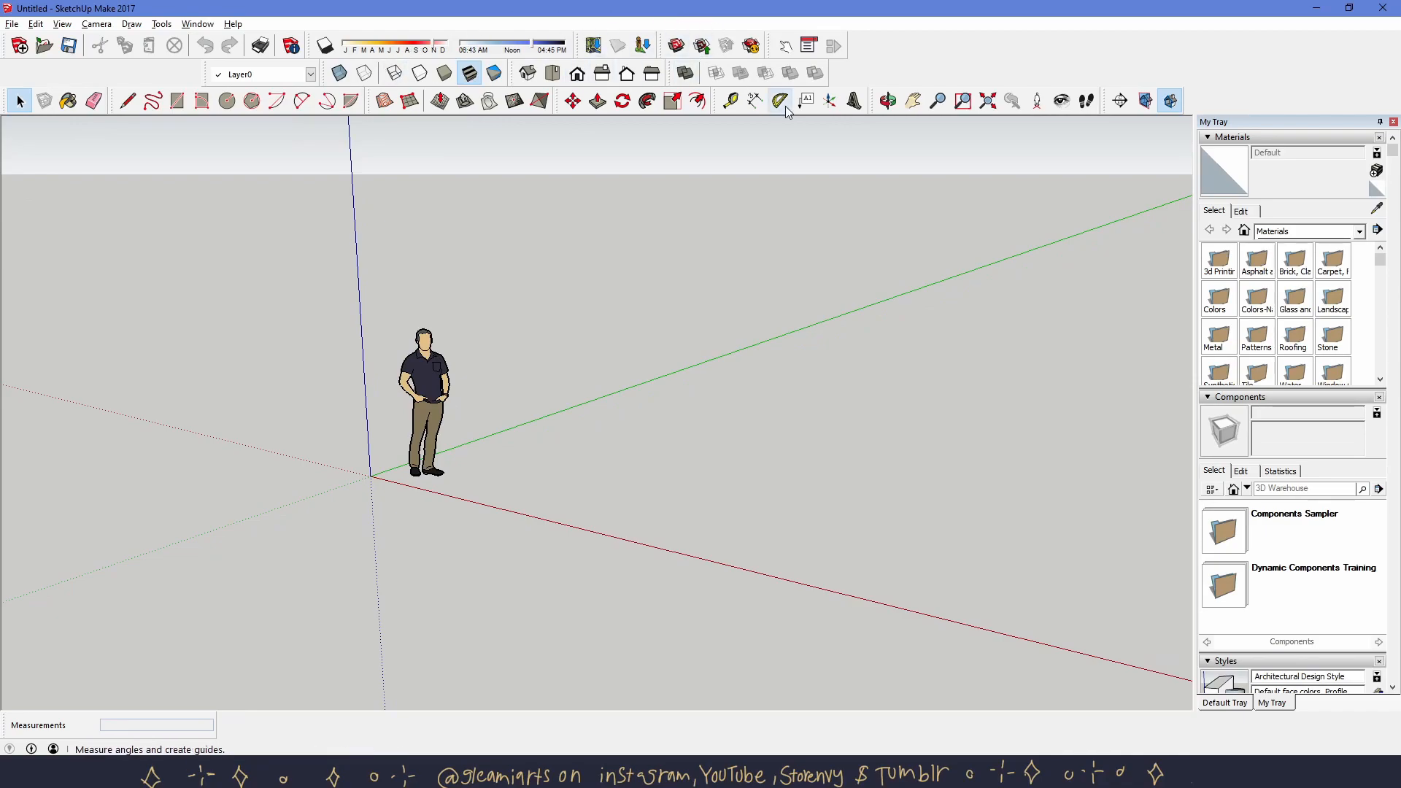
# Open 3D Warehouse and browse through its featured community models.
pyautogui.click(677, 46)
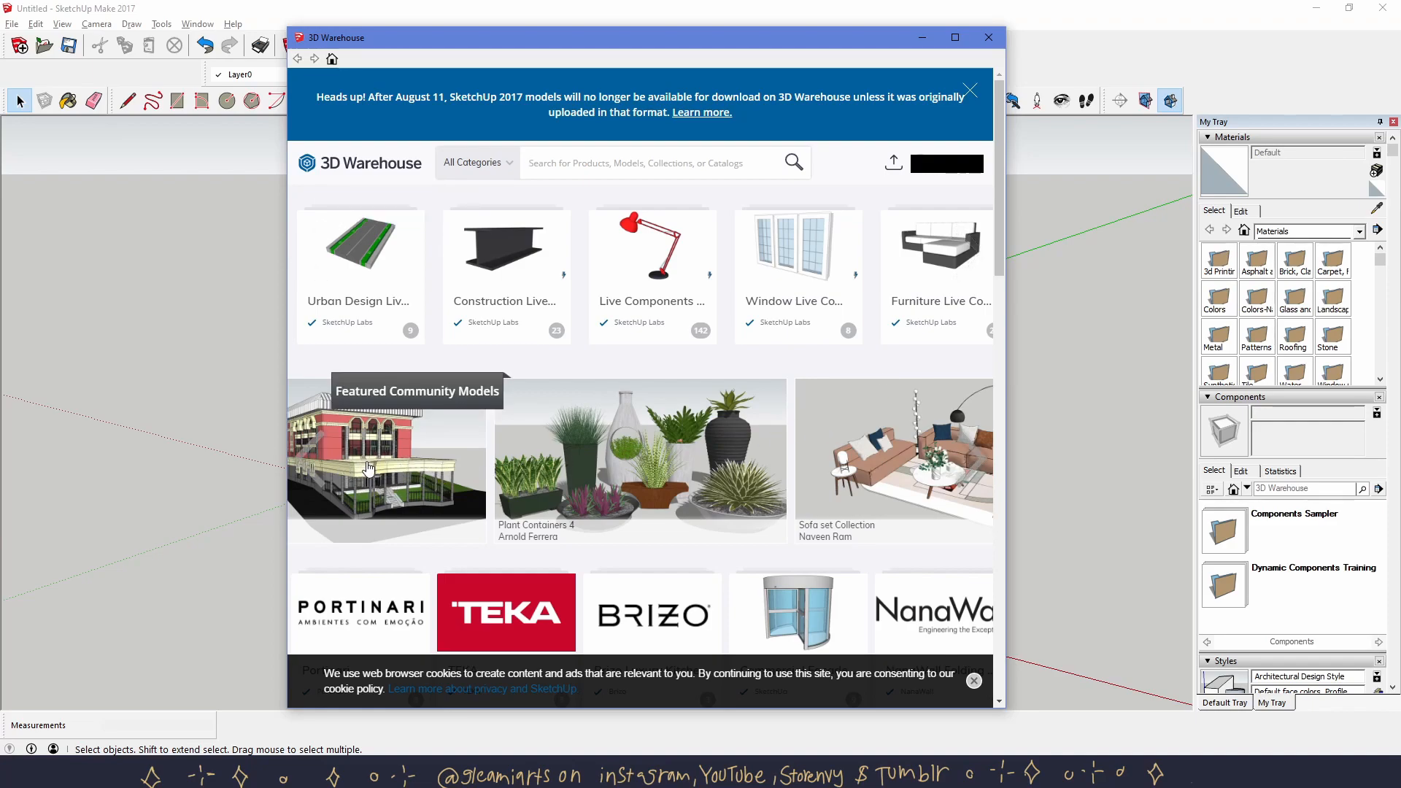
pyautogui.click(314, 467)
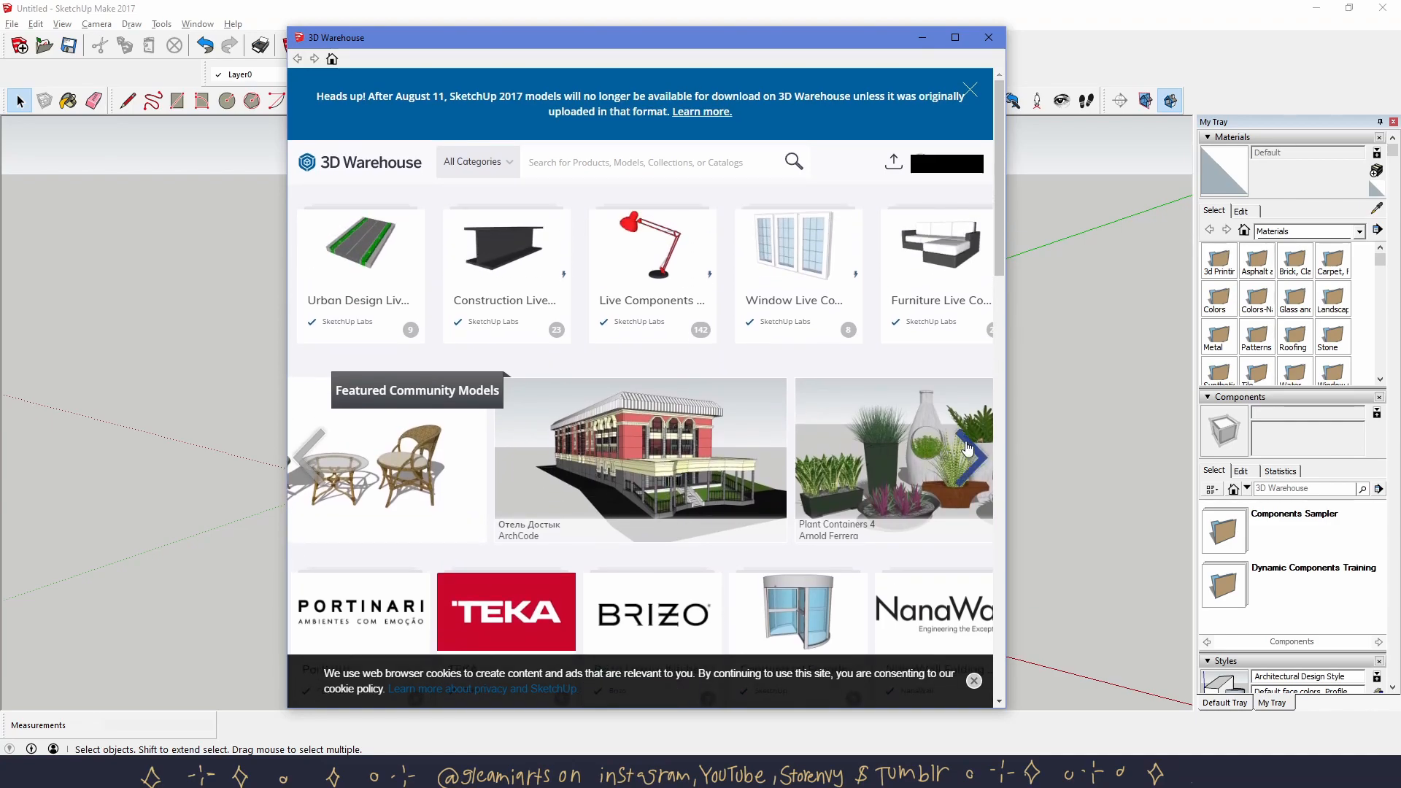
pyautogui.click(968, 464)
pyautogui.click(967, 467)
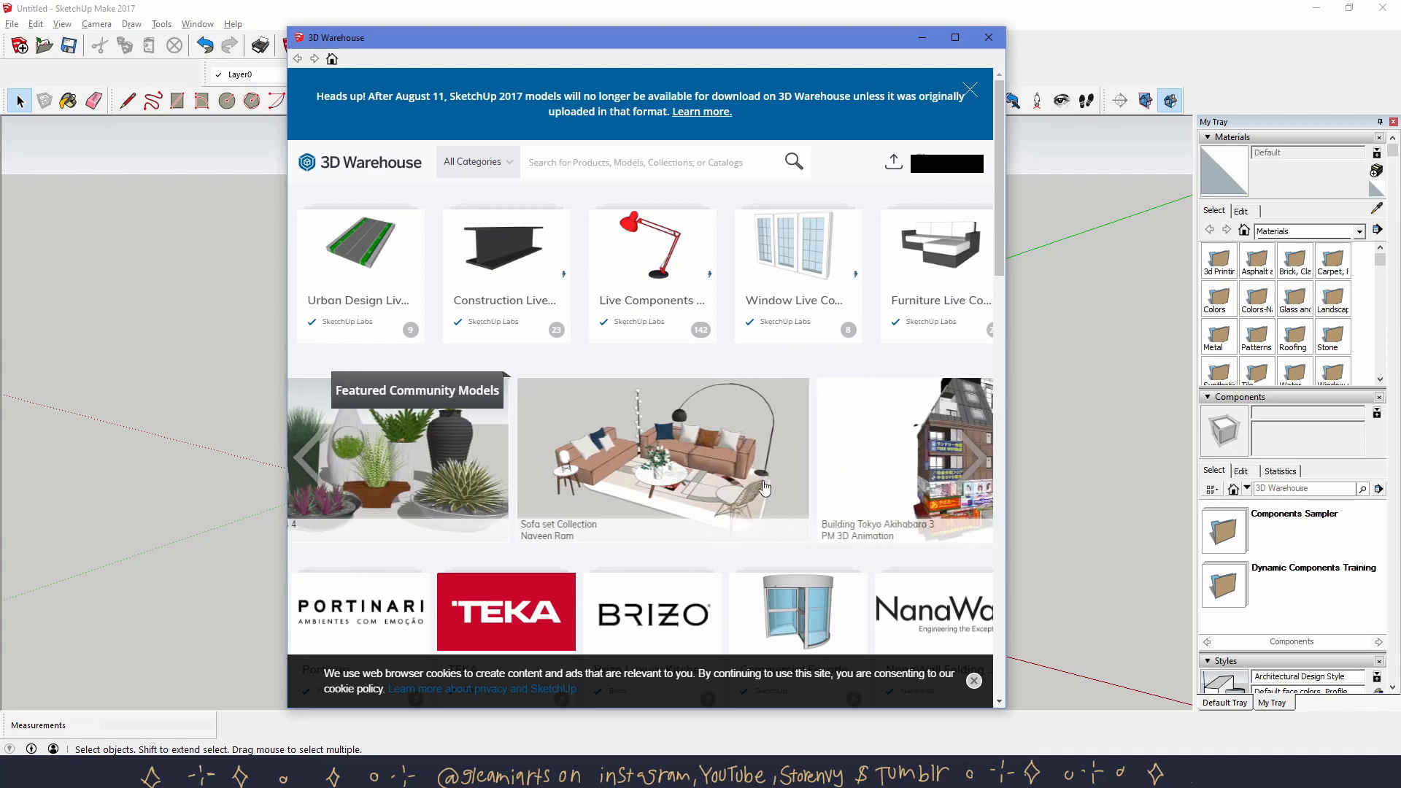
pyautogui.click(969, 467)
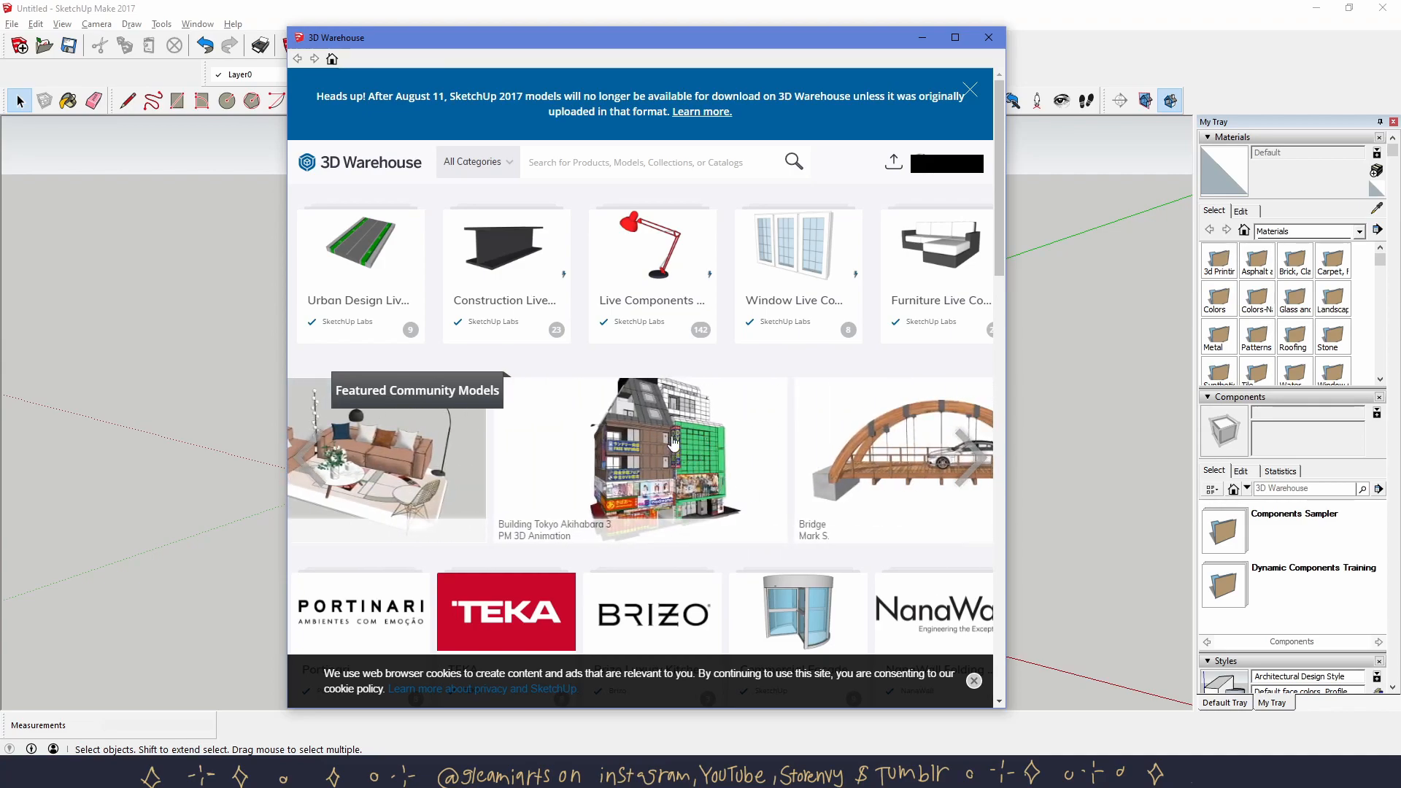
pyautogui.click(968, 465)
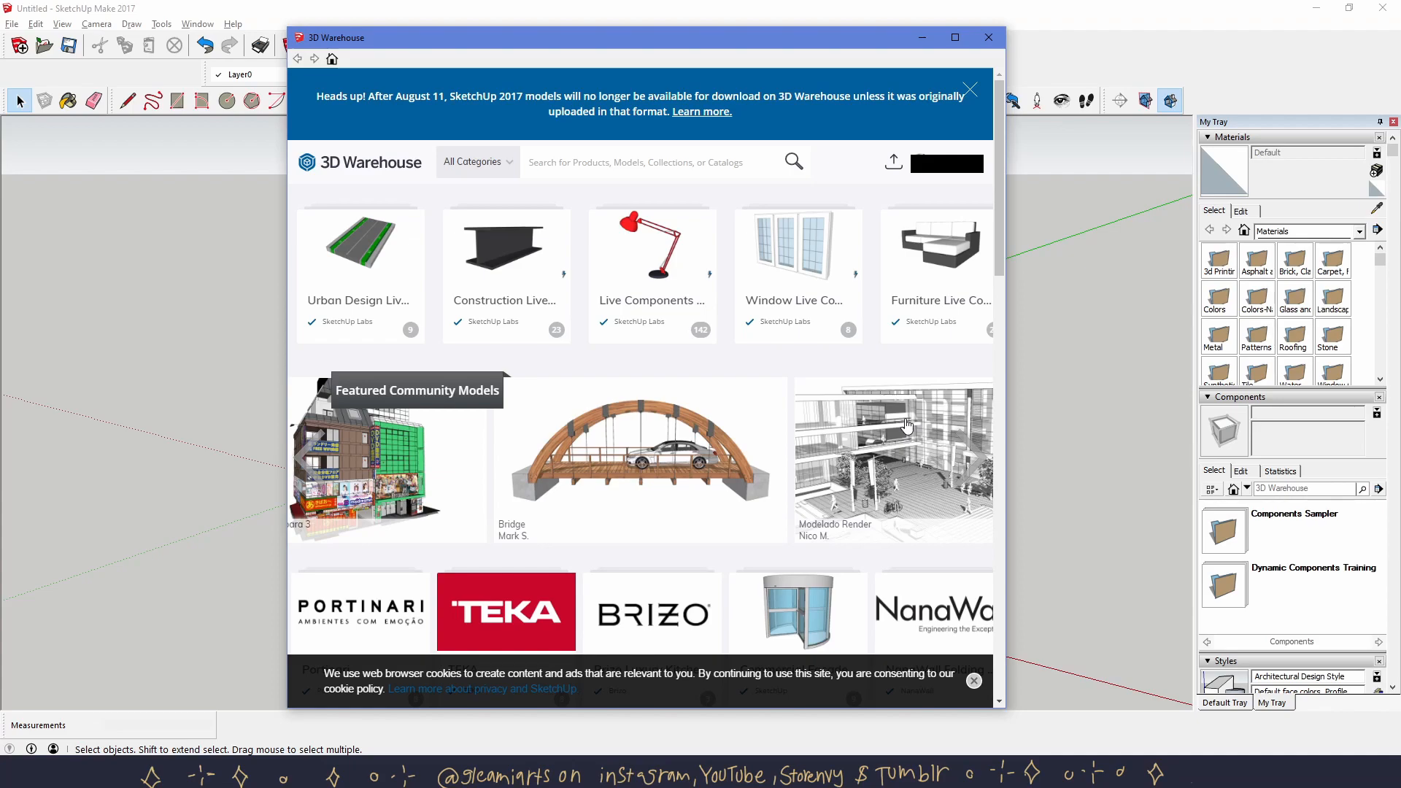
# Search 3D Warehouse for "door" across all categories.
pyautogui.click(564, 167)
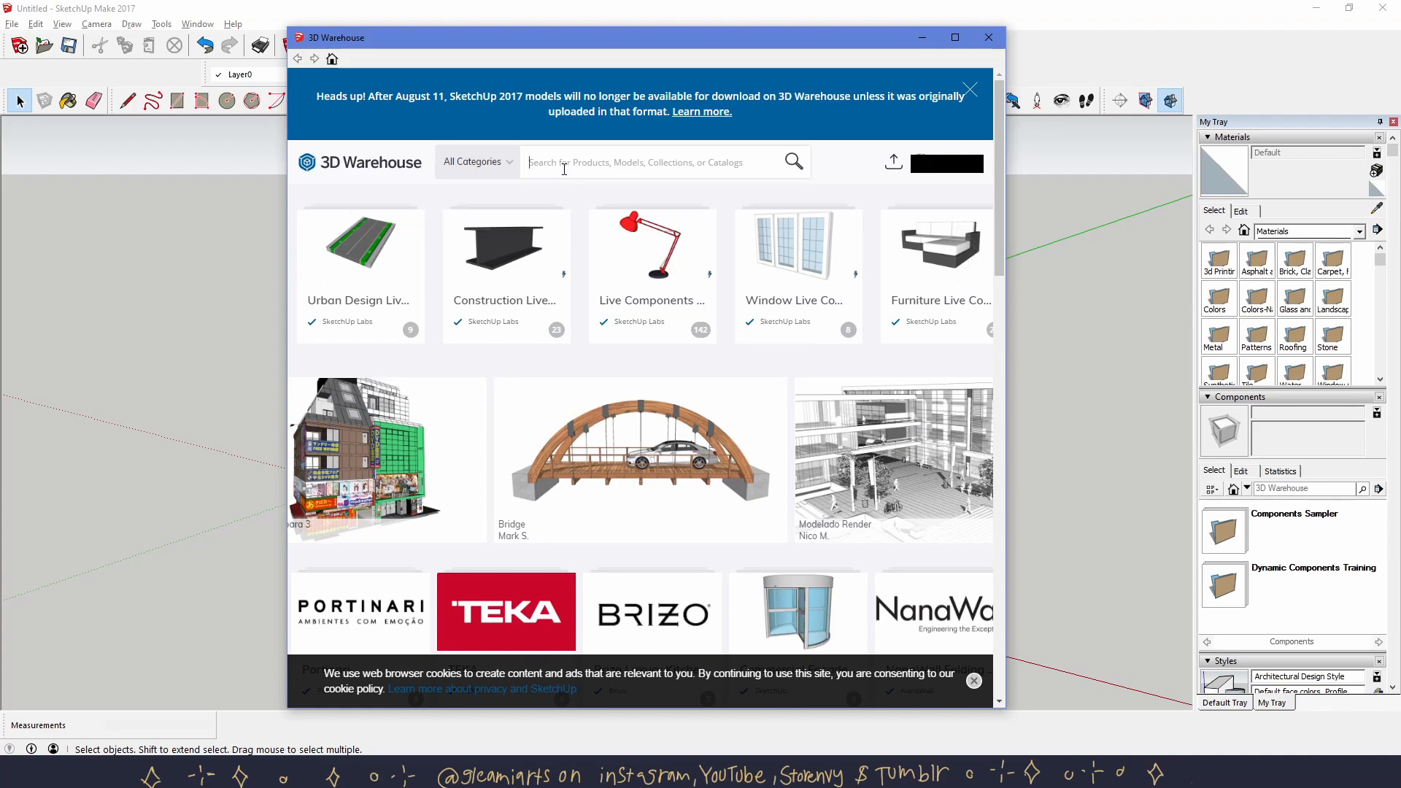
pyautogui.write('door')
pyautogui.press('Return')
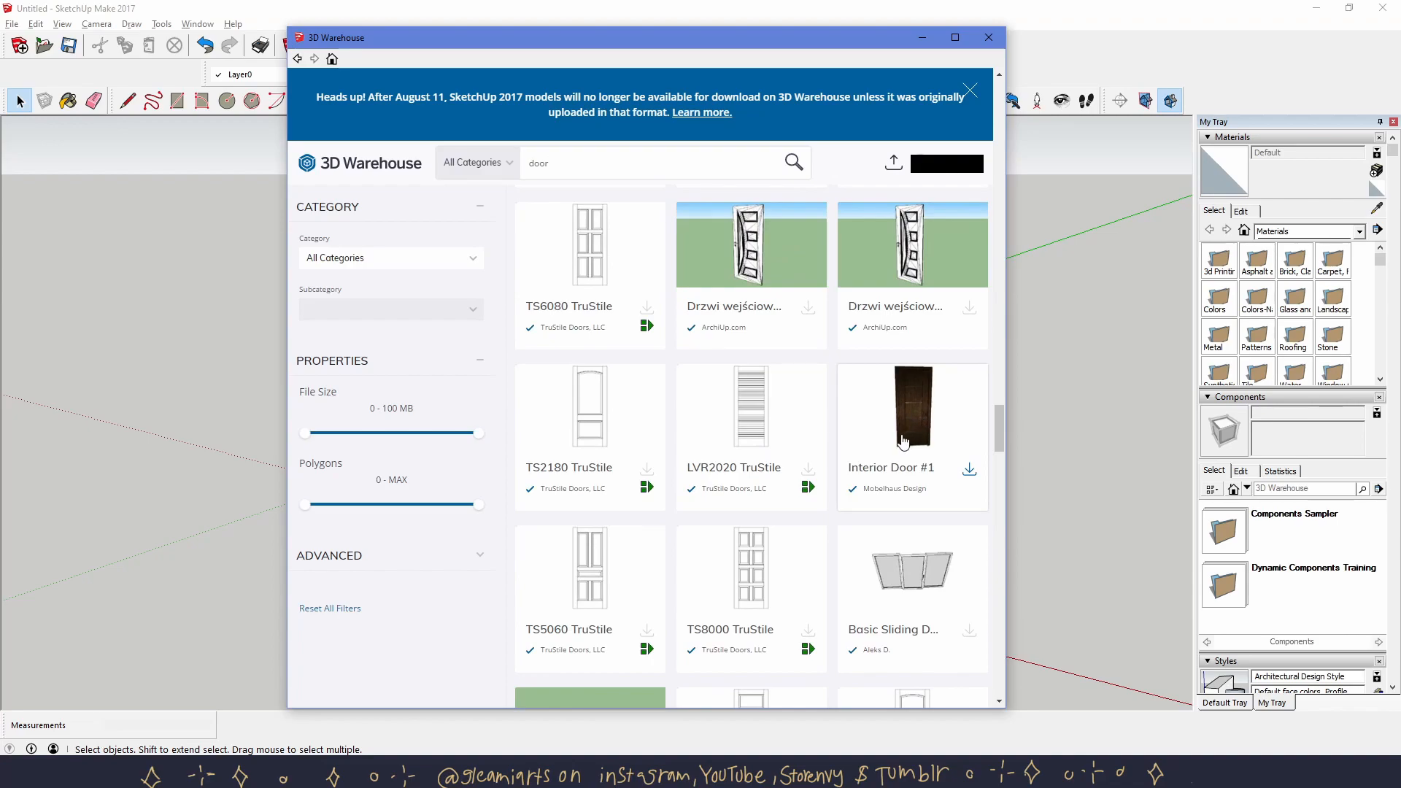
# Browse the door search results and open the details of the wooden Vienna Door model.
pyautogui.scroll(-10, 902, 424)
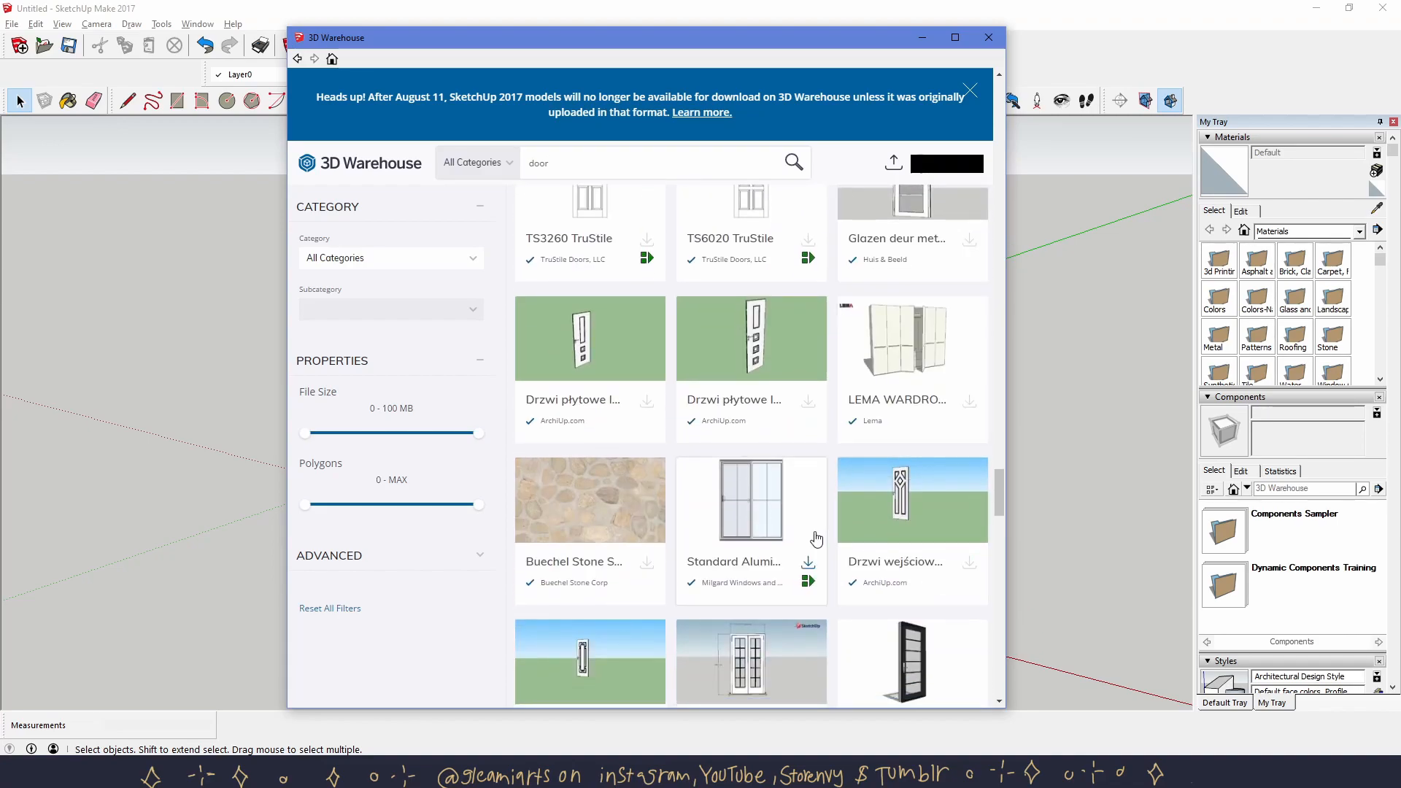
pyautogui.scroll(-2, 709, 560)
pyautogui.scroll(-3, 710, 560)
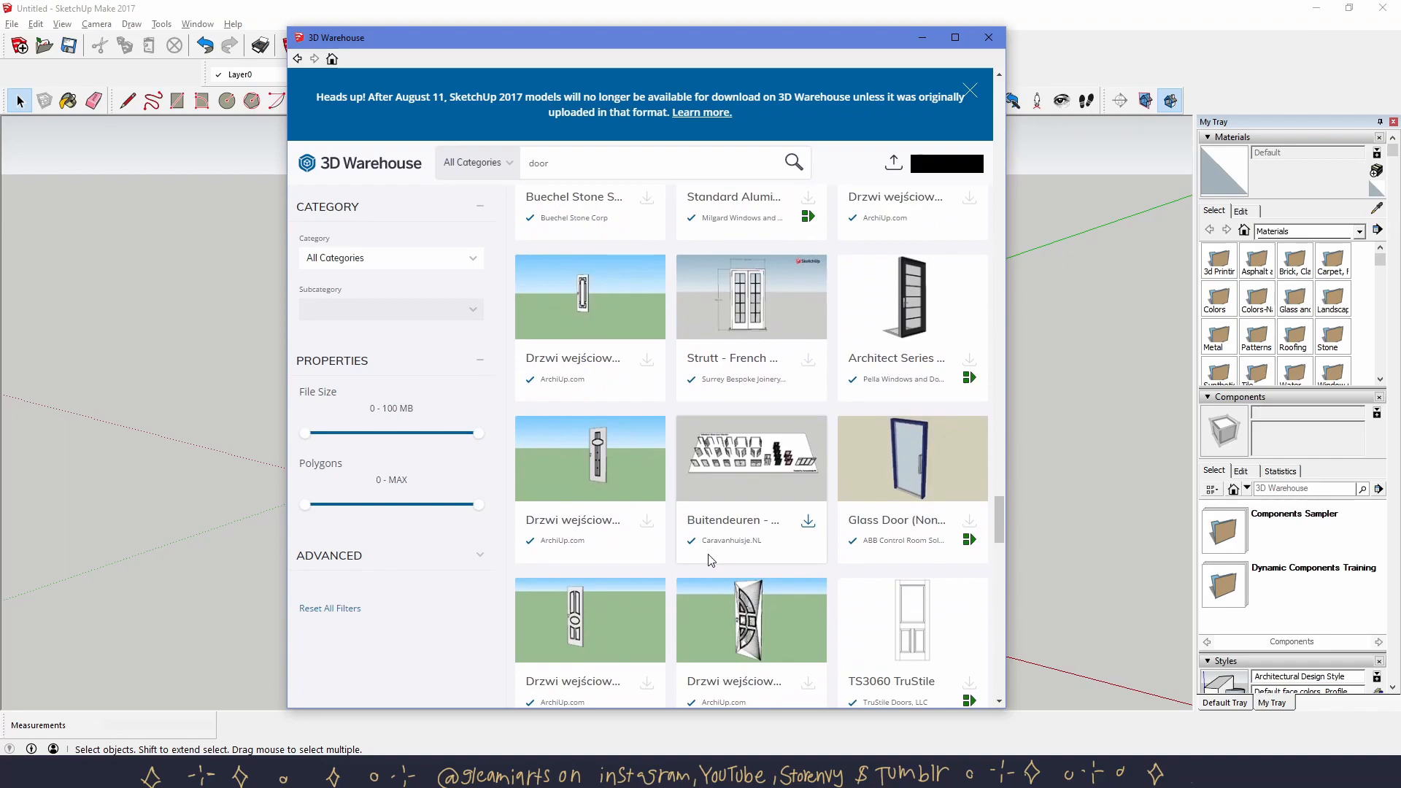
pyautogui.scroll(-1, 709, 560)
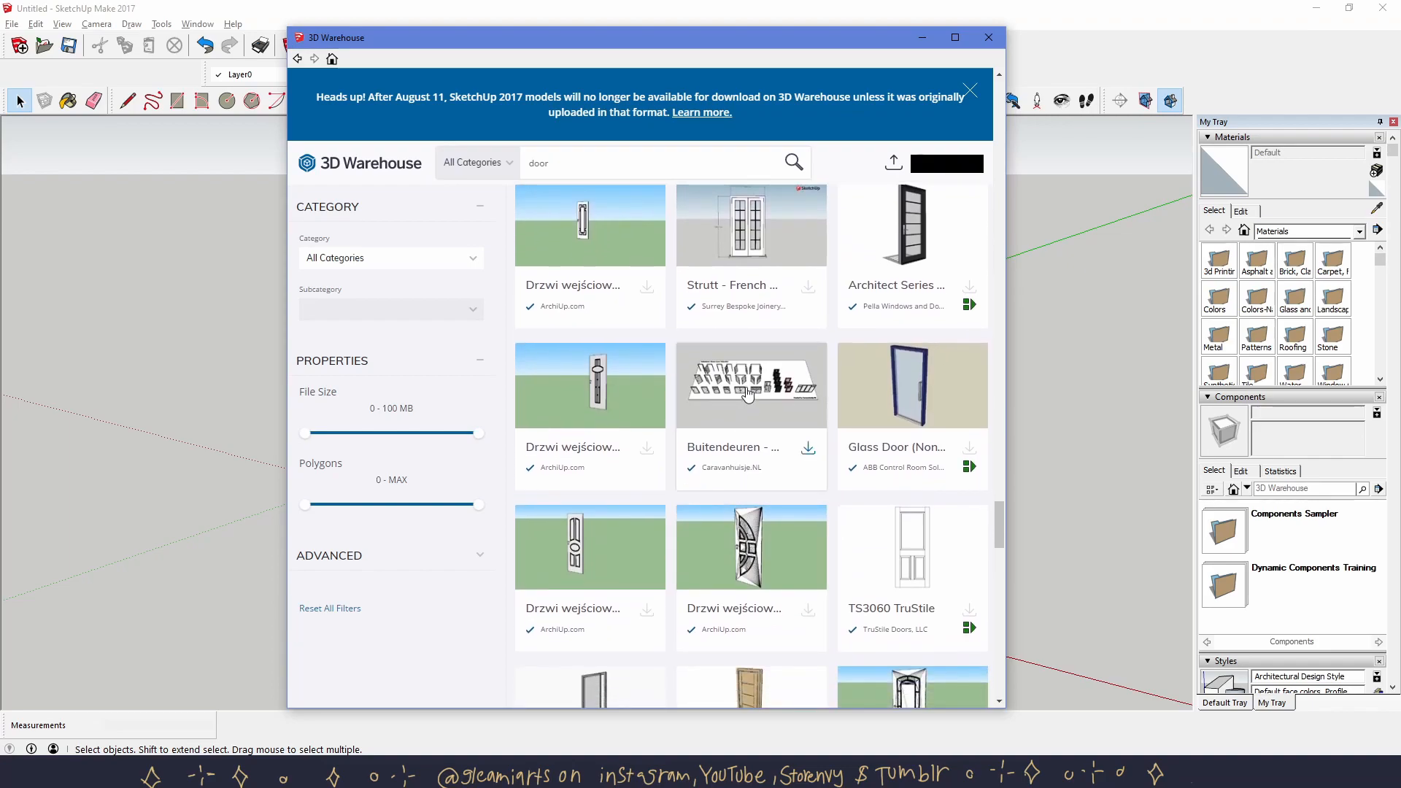
pyautogui.scroll(-3, 821, 546)
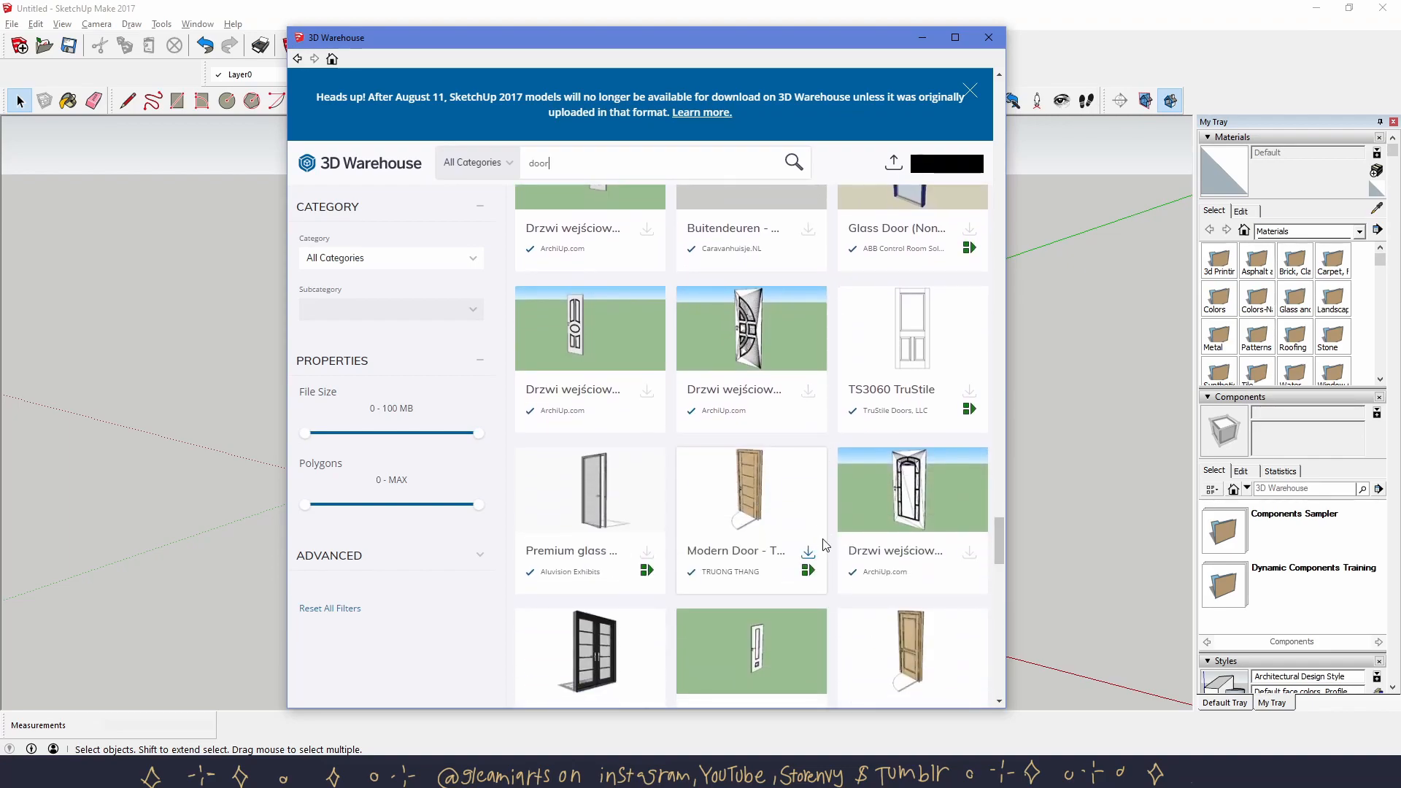
pyautogui.scroll(-6, 823, 545)
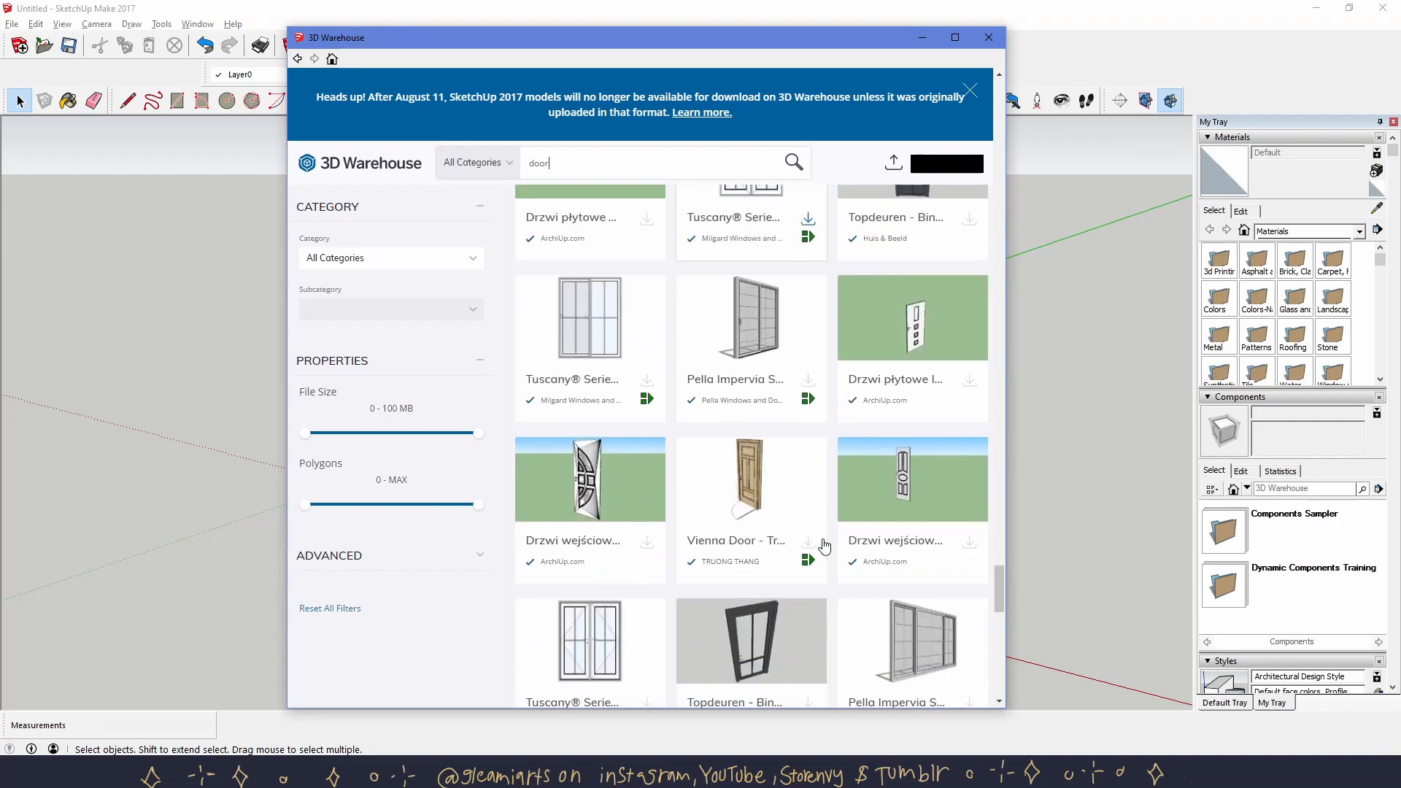
pyautogui.scroll(-1, 774, 640)
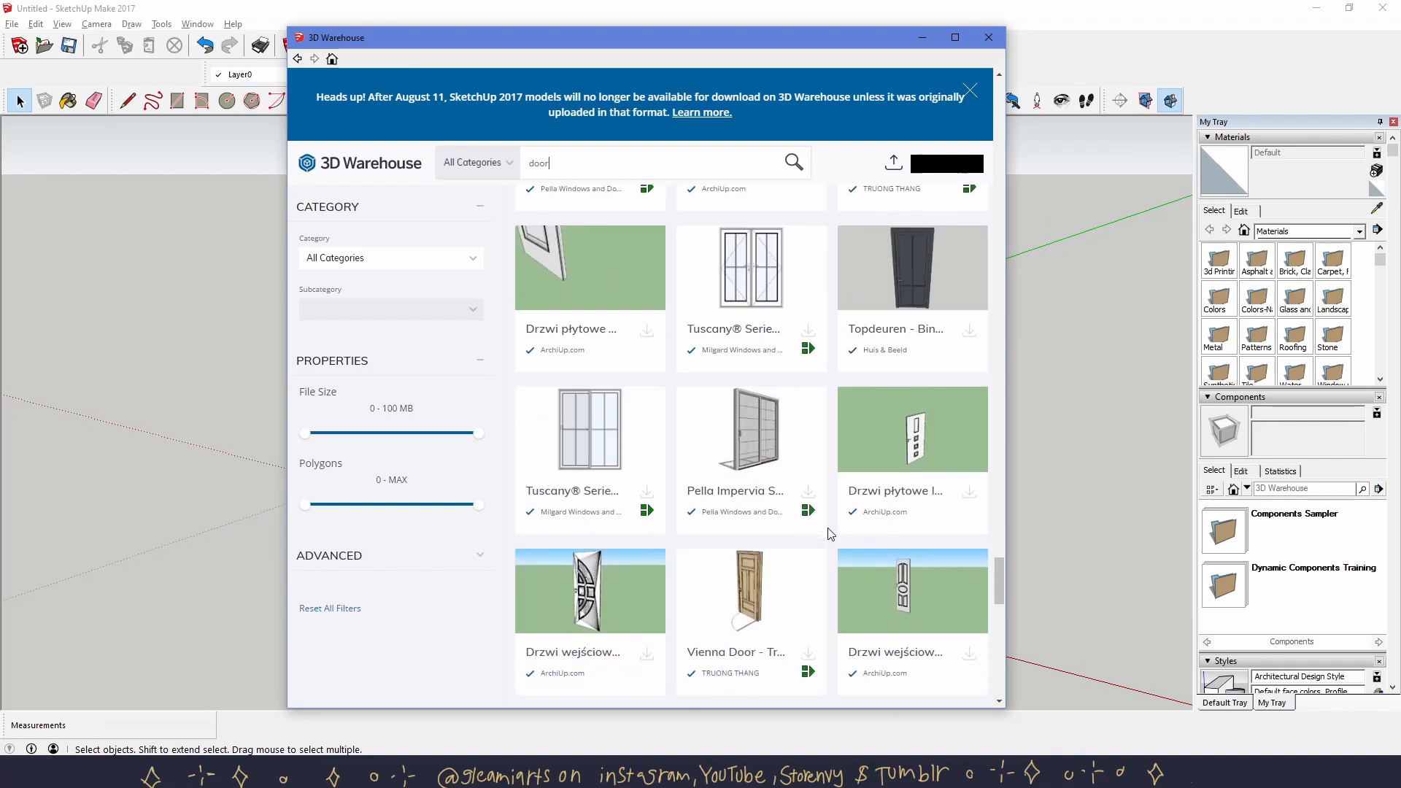
pyautogui.click(767, 594)
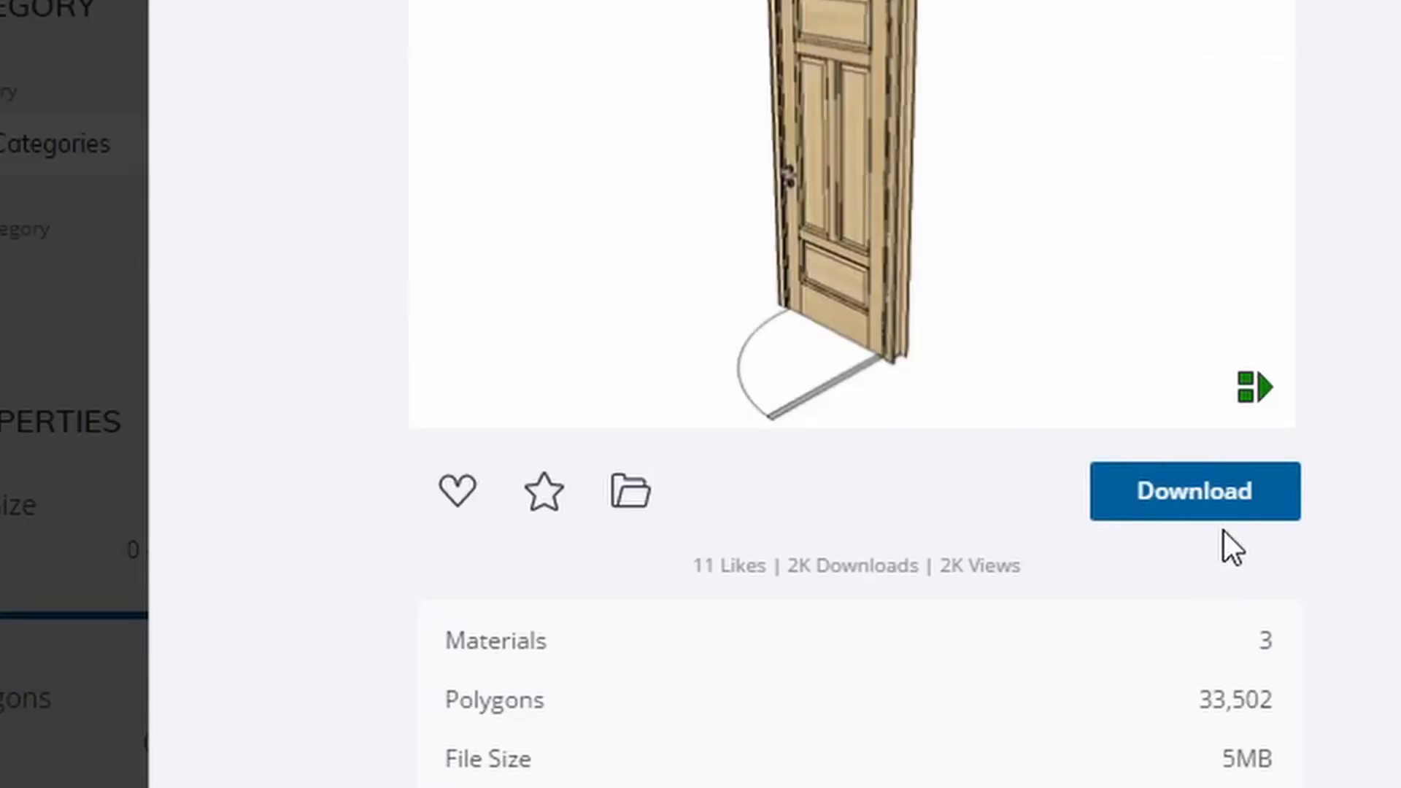
# Download the Vienna Door directly into the current model and place it on the ground between the red and green axes.
pyautogui.click(1240, 499)
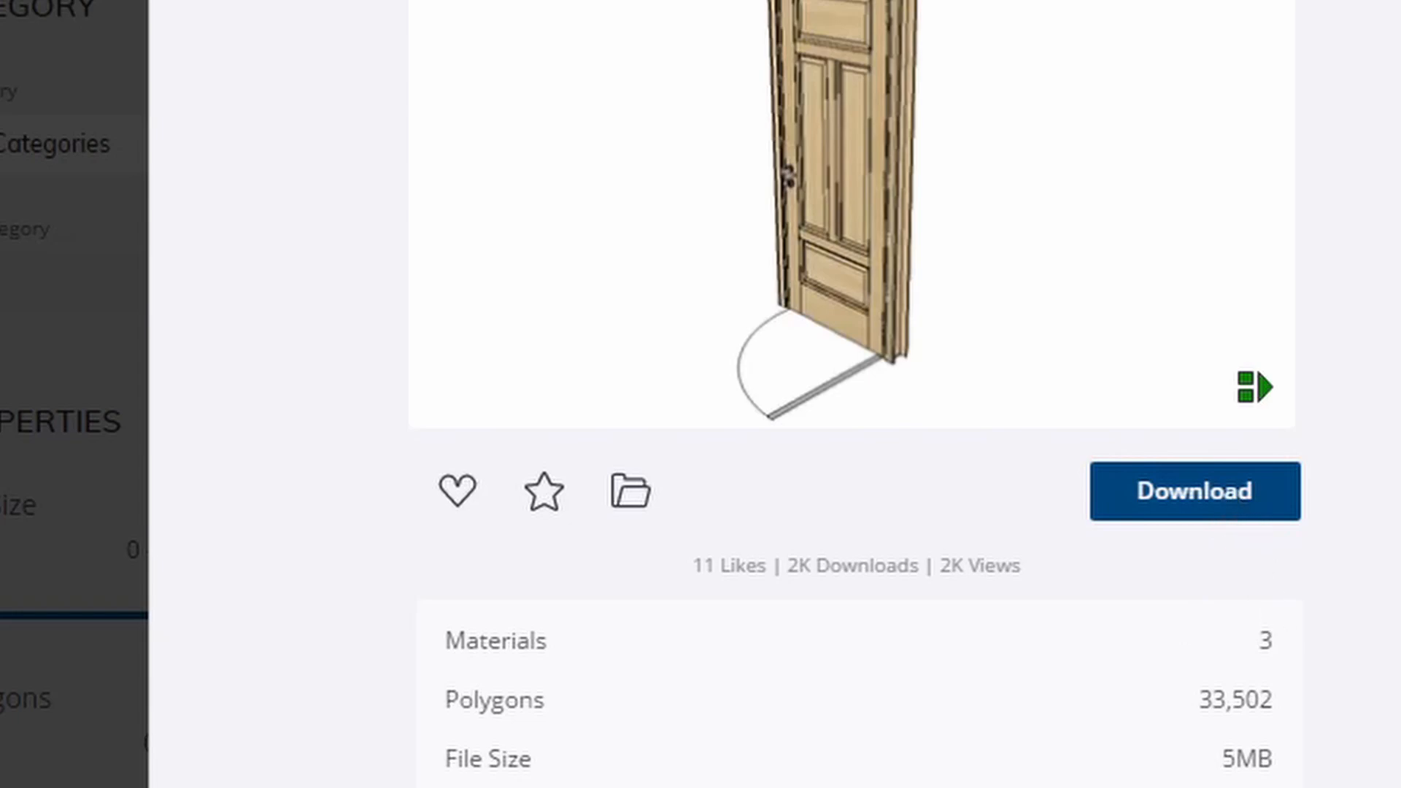
pyautogui.moveTo(632, 324); pyautogui.dragTo(398, 279)
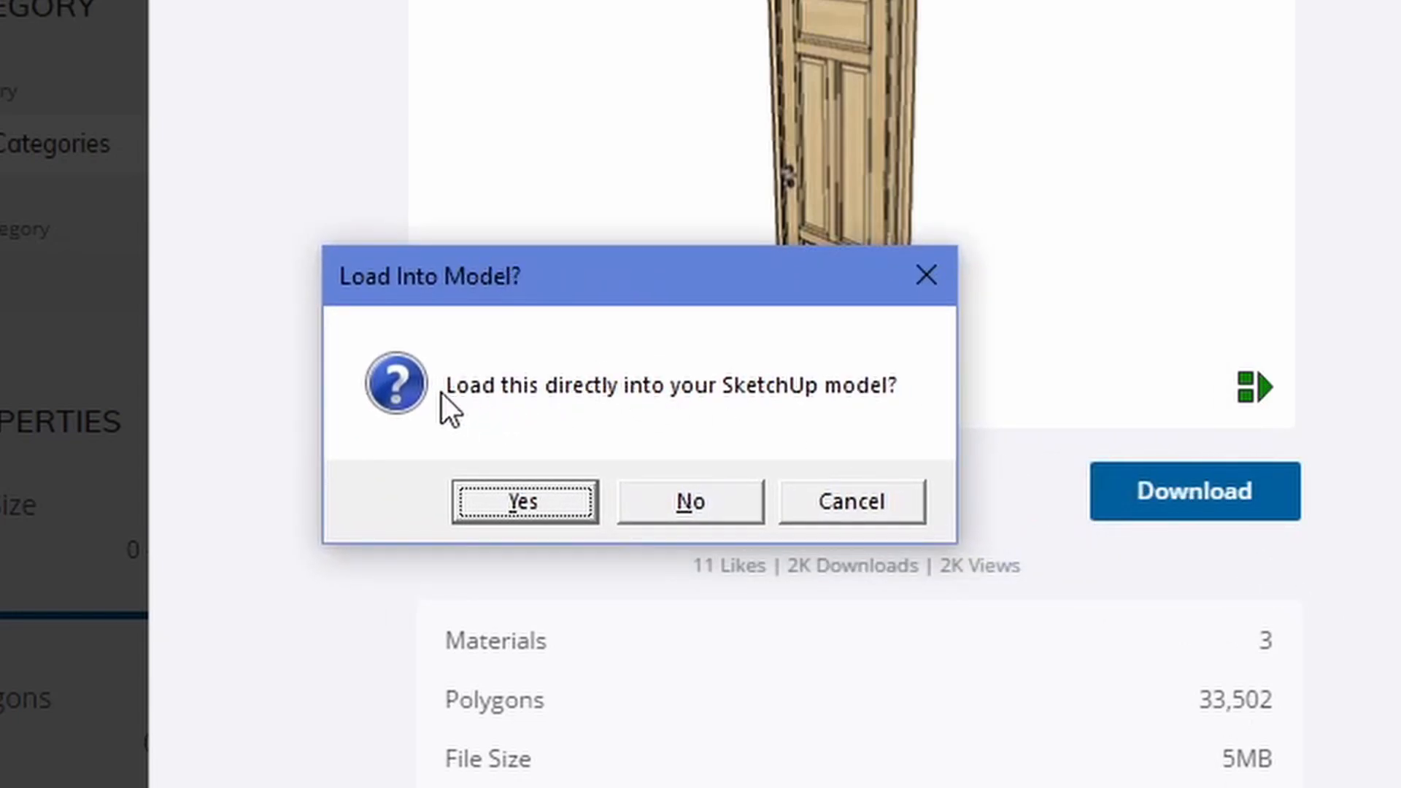
pyautogui.click(531, 502)
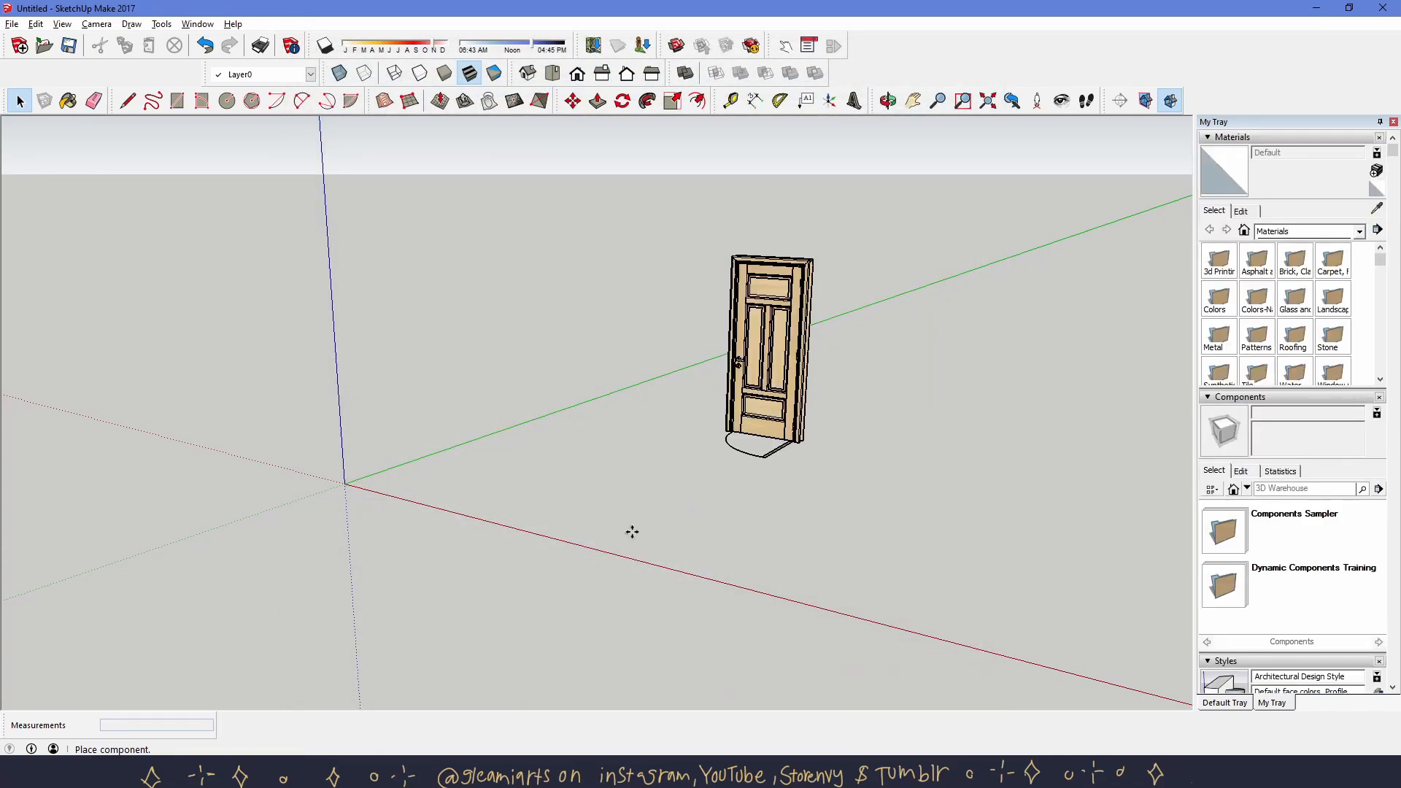
pyautogui.click(646, 496)
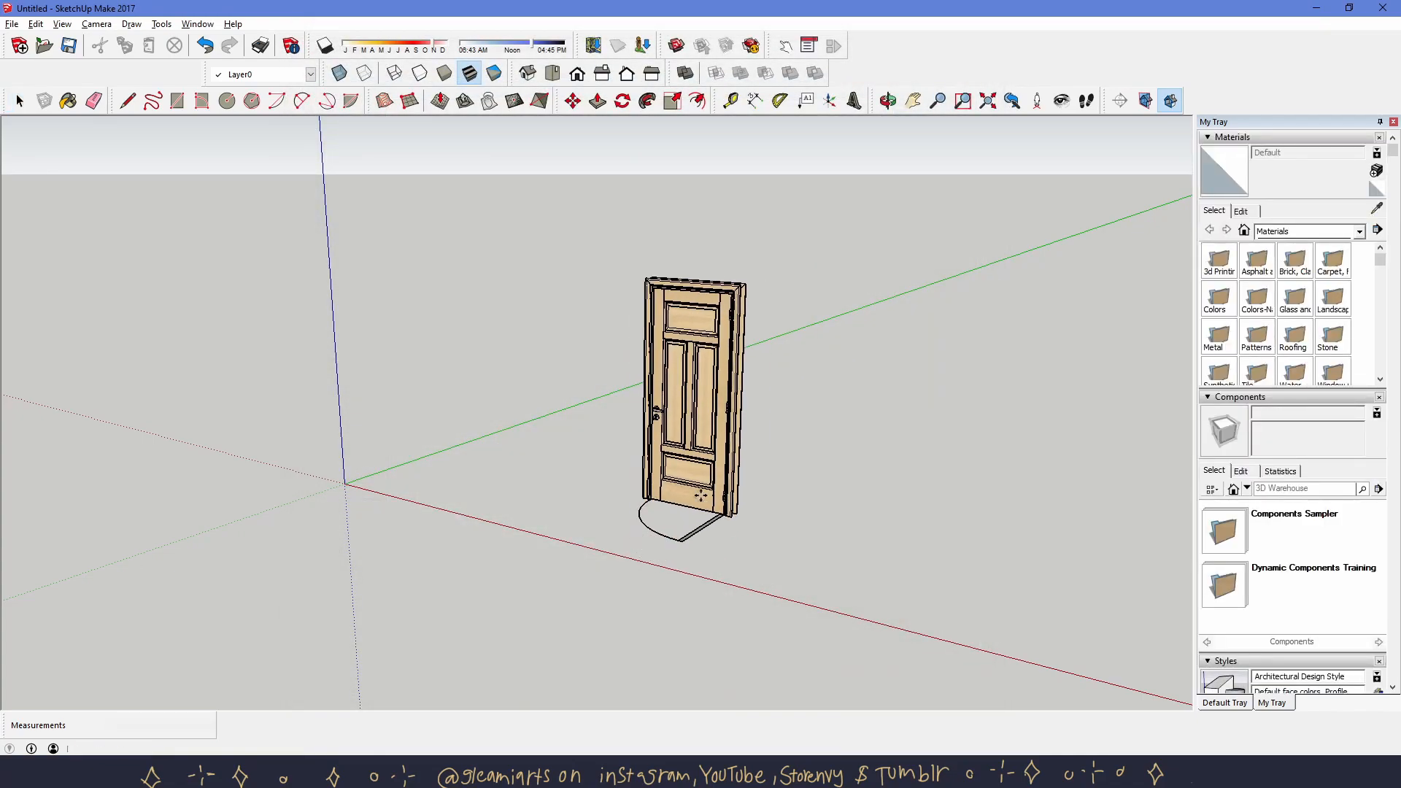
pyautogui.moveTo(780, 411); pyautogui.dragTo(684, 489)
pyautogui.scroll(5, 684, 489)
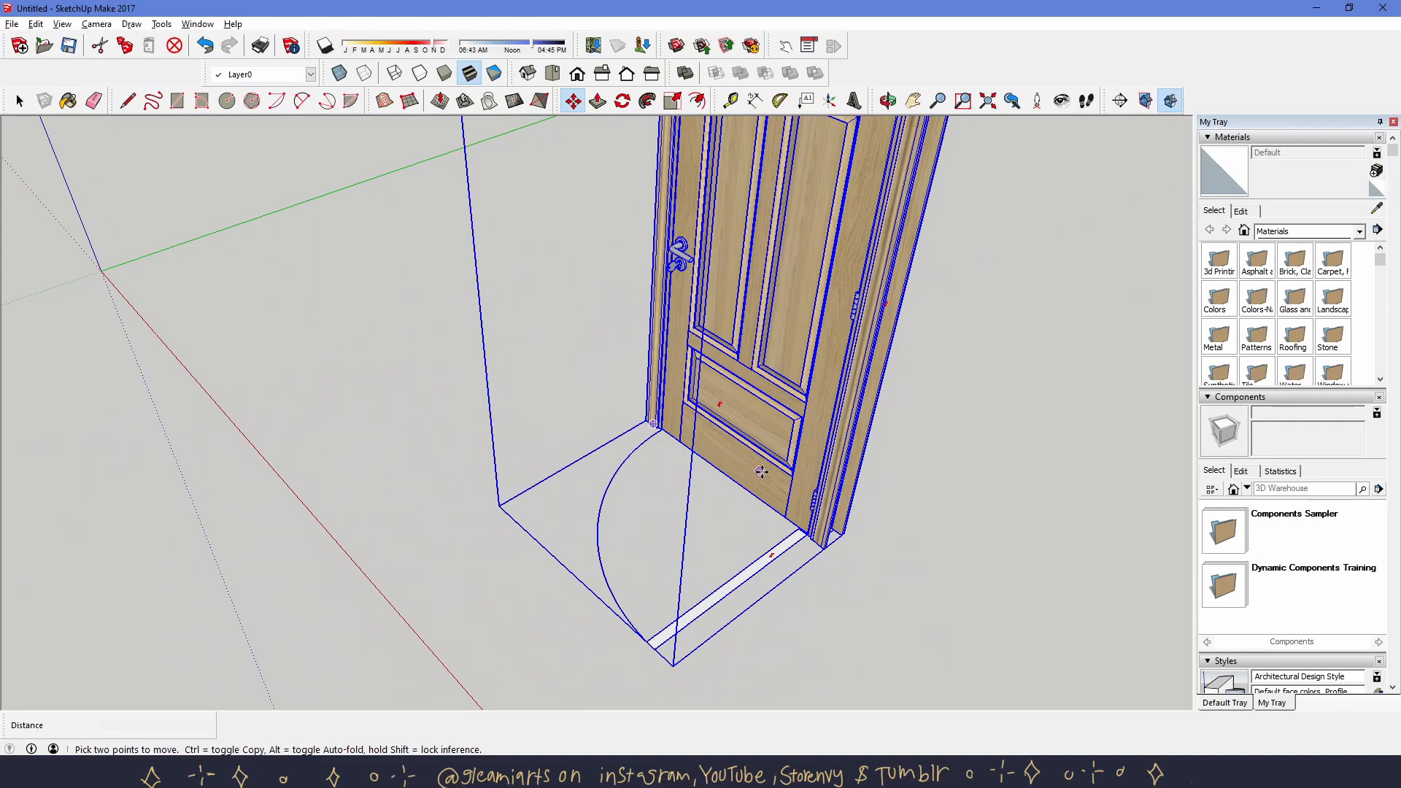
# Open the placed door component for editing and delete the door-swing arc and open-leaf outline on the ground.
pyautogui.scroll(-4, 723, 544)
pyautogui.moveTo(724, 545); pyautogui.dragTo(556, 303)
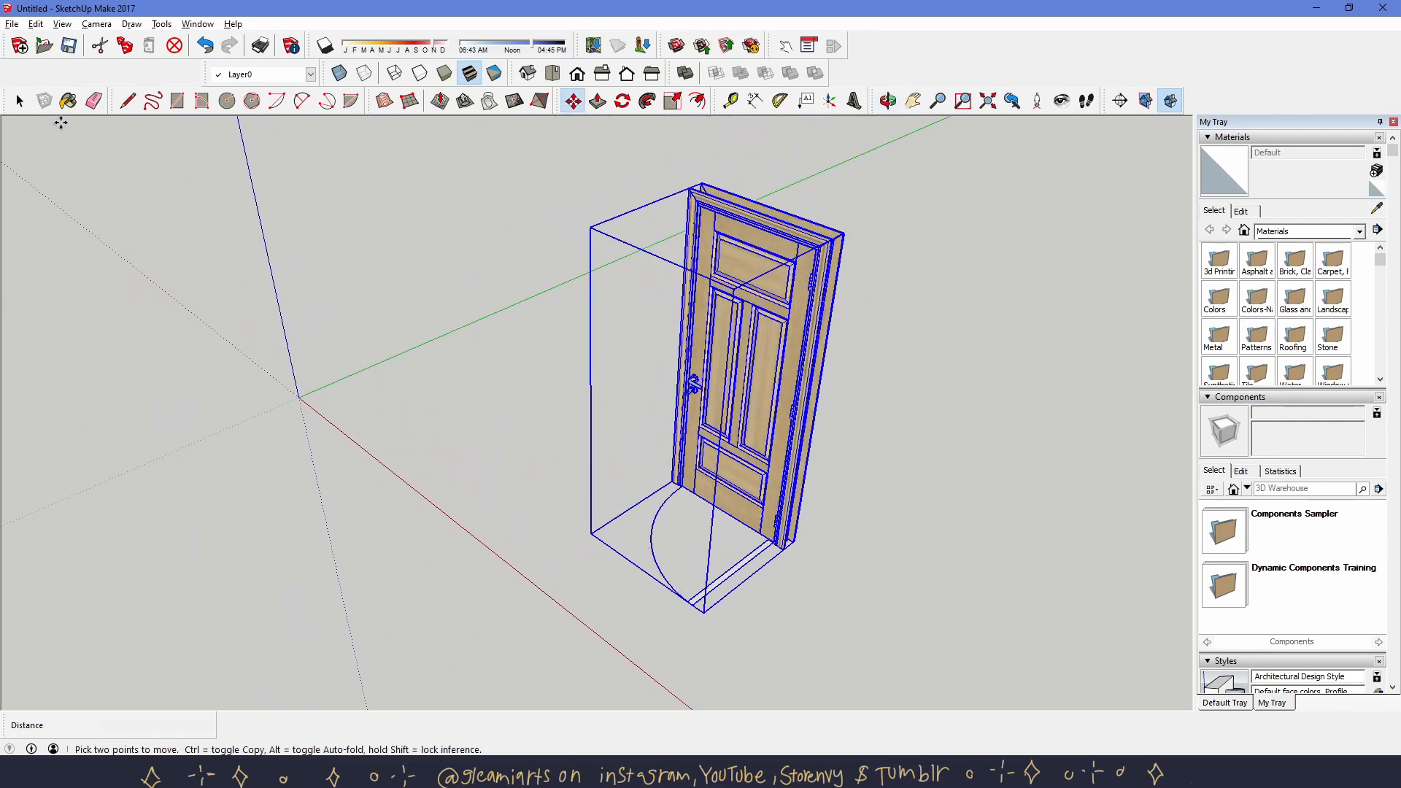
pyautogui.click(20, 100)
pyautogui.click(688, 533)
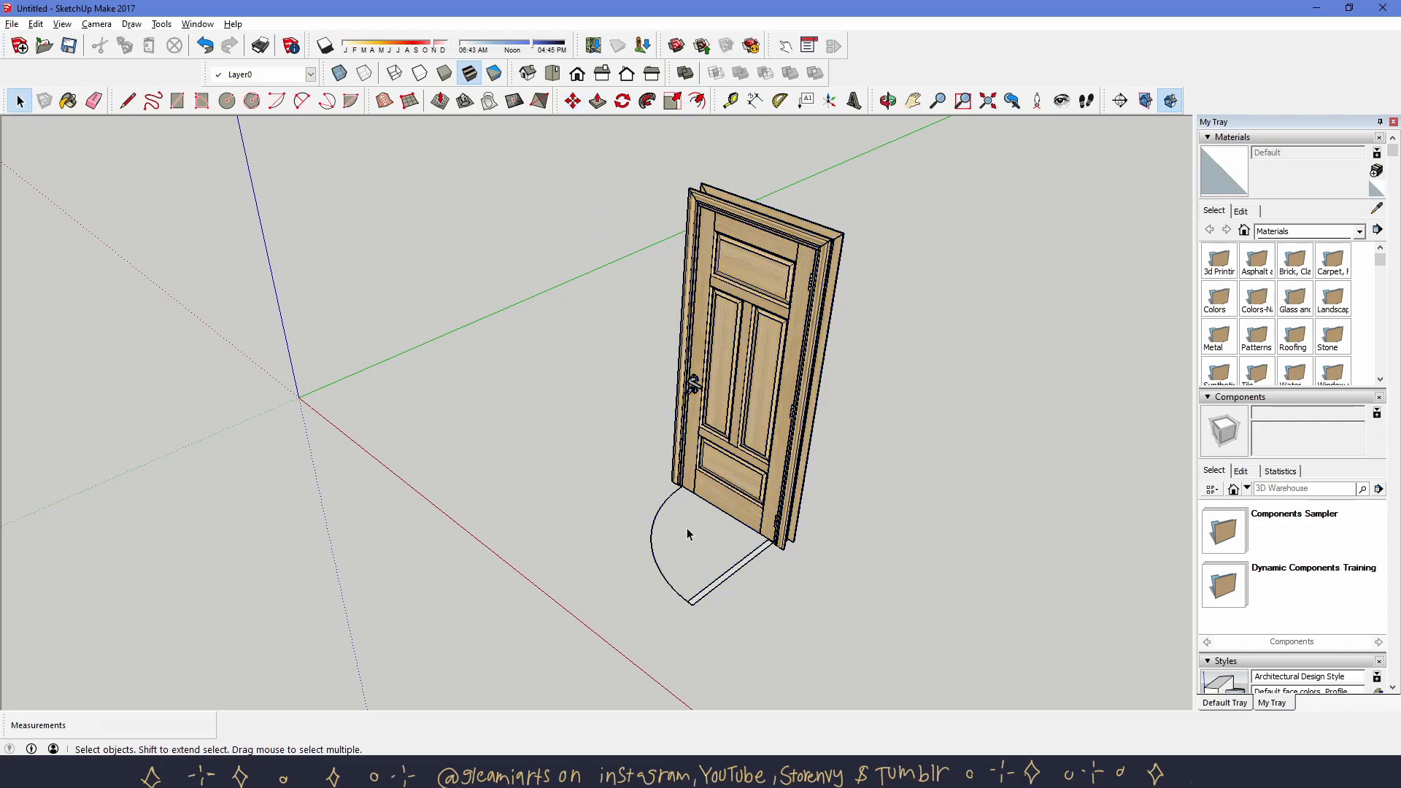
pyautogui.click(746, 571)
pyautogui.doubleClick(778, 546)
pyautogui.click(761, 552)
pyautogui.click(765, 608)
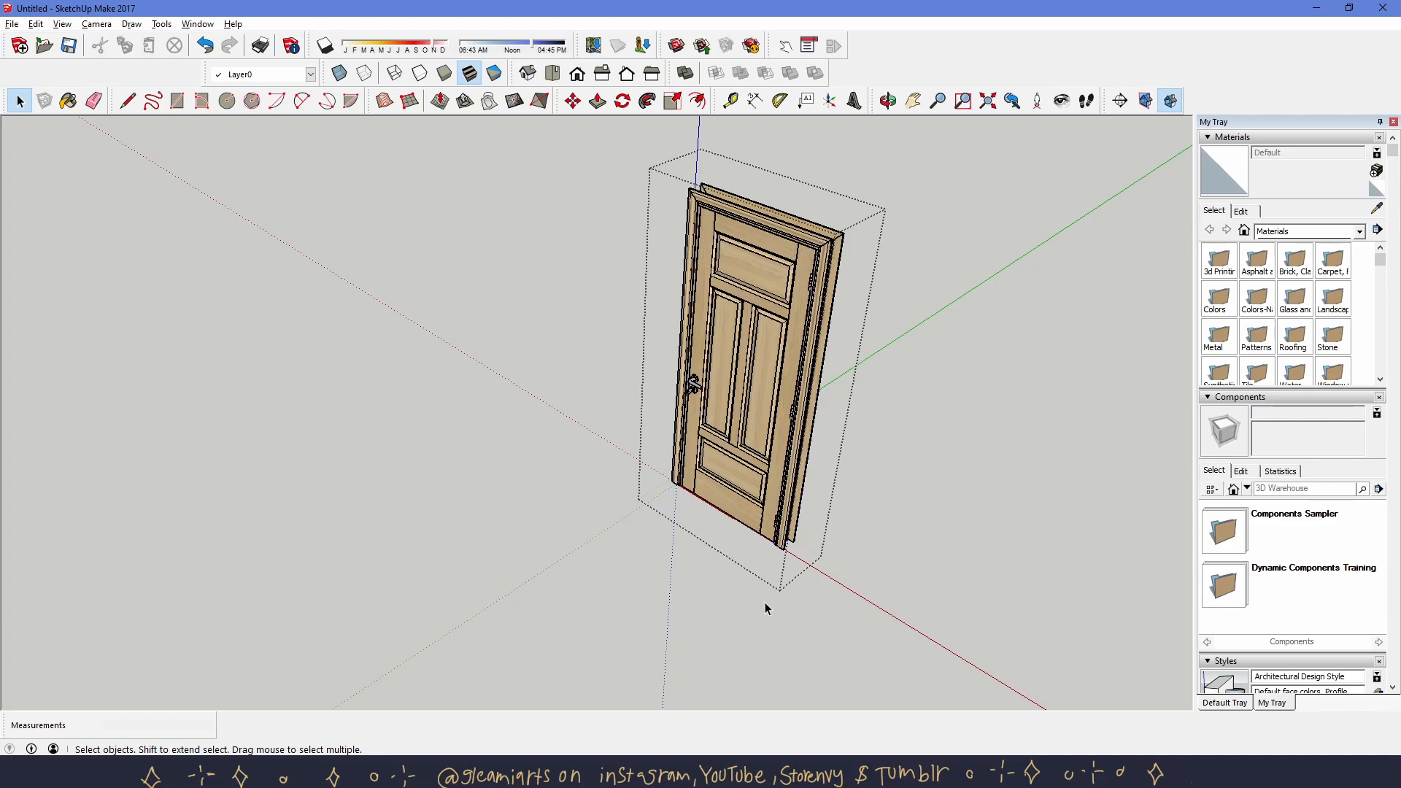
# Examine the door's leaf, handle and frame up close, selecting the leaf and frame groups inside the component.
pyautogui.moveTo(885, 219); pyautogui.dragTo(335, 370)
pyautogui.scroll(5, 707, 402)
pyautogui.scroll(3, 735, 405)
pyautogui.scroll(3, 735, 405)
pyautogui.scroll(-8, 735, 406)
pyautogui.press('space')
pyautogui.click(749, 453)
pyautogui.scroll(2, 777, 476)
pyautogui.scroll(-5, 335, 370)
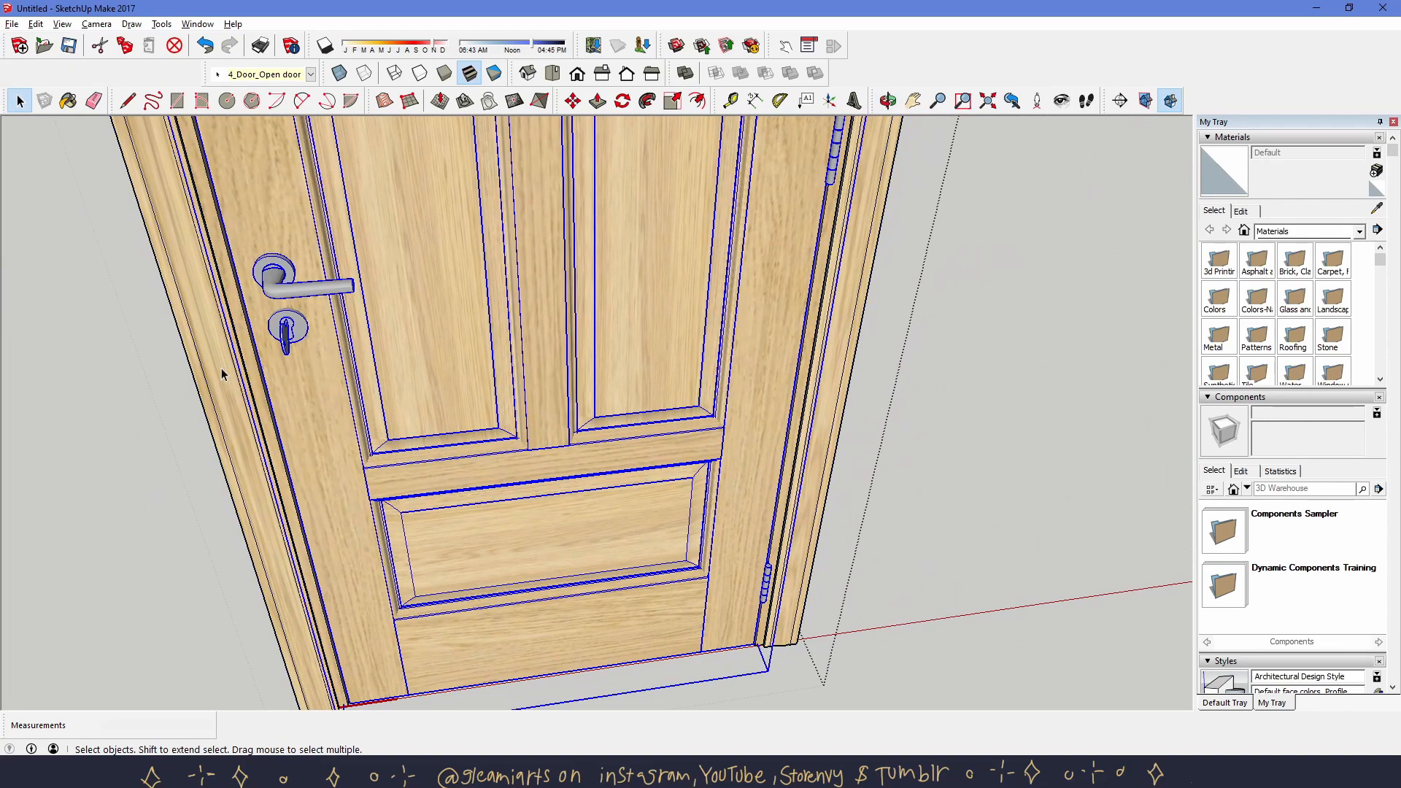
pyautogui.scroll(-2, 398, 354)
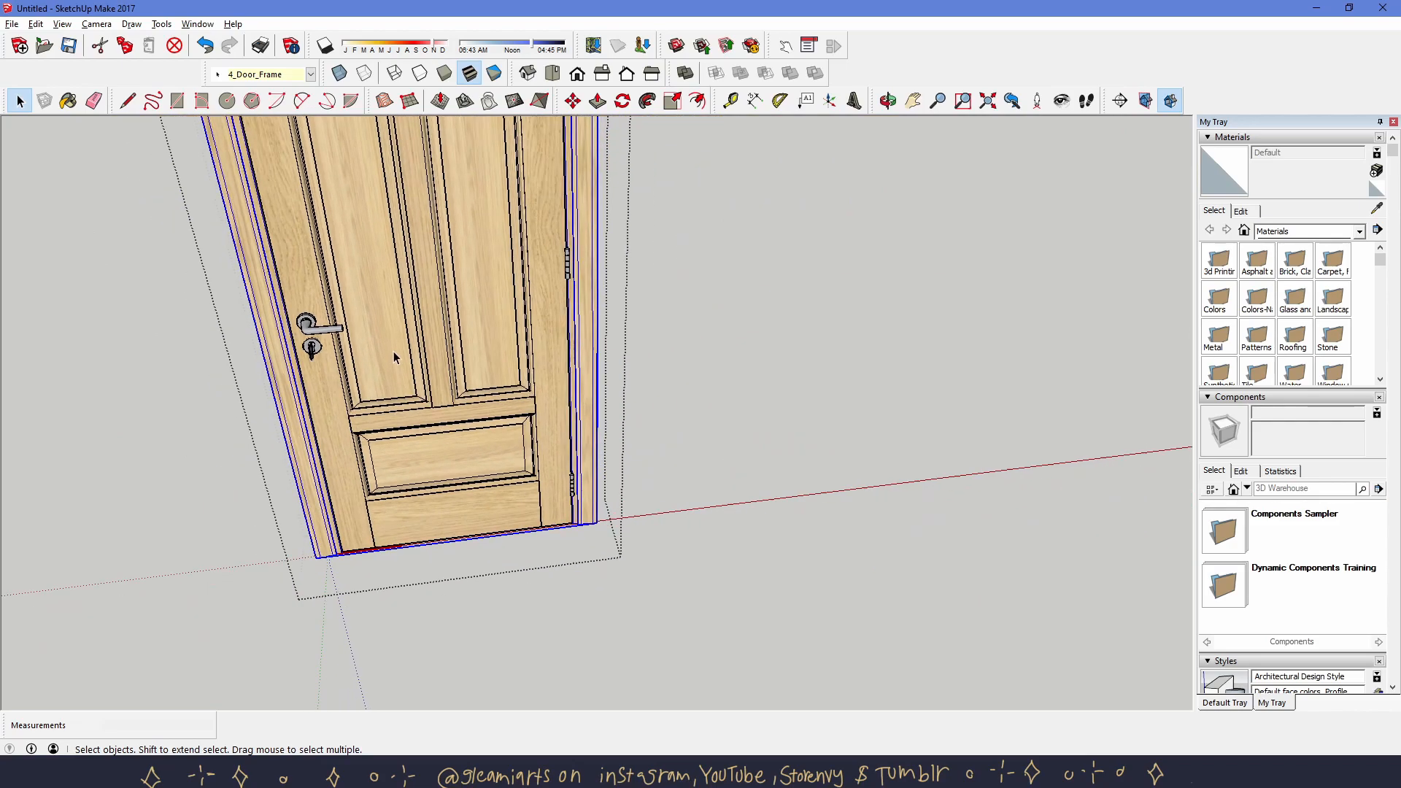
pyautogui.moveTo(394, 353); pyautogui.dragTo(403, 366)
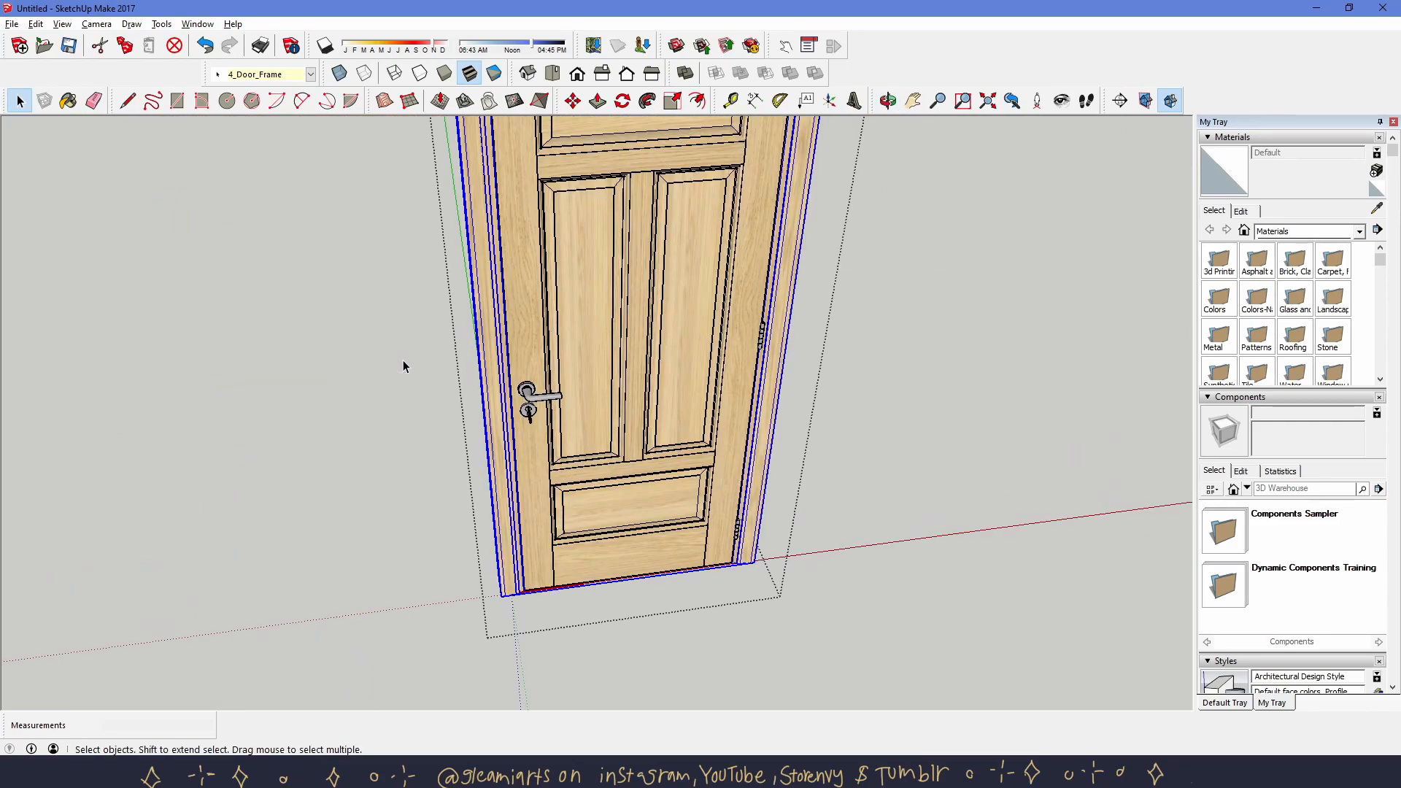
pyautogui.scroll(-3, 406, 366)
pyautogui.moveTo(530, 316); pyautogui.dragTo(547, 390)
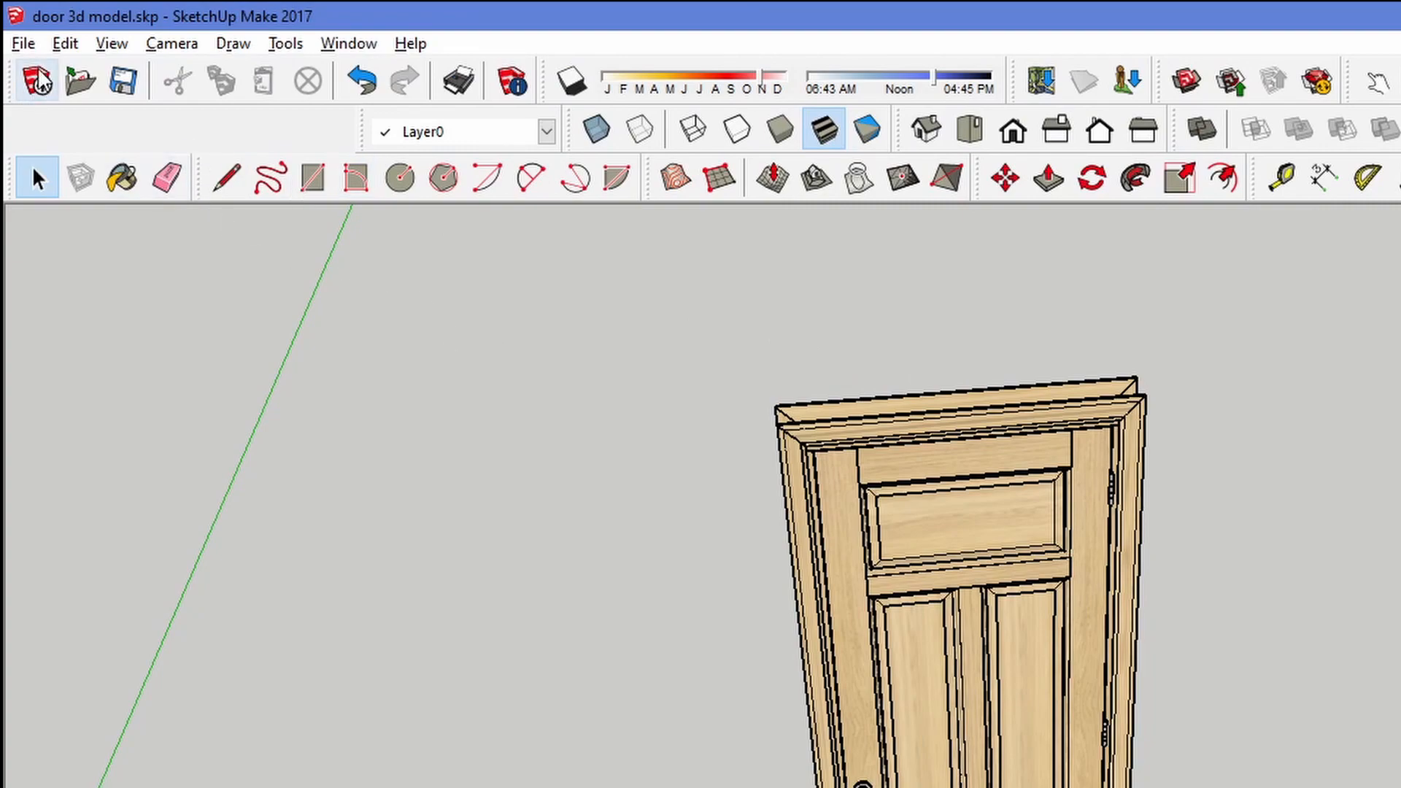
# Export the door as a 3D model in COLLADA format, named door 3d model.dae.
pyautogui.click(30, 43)
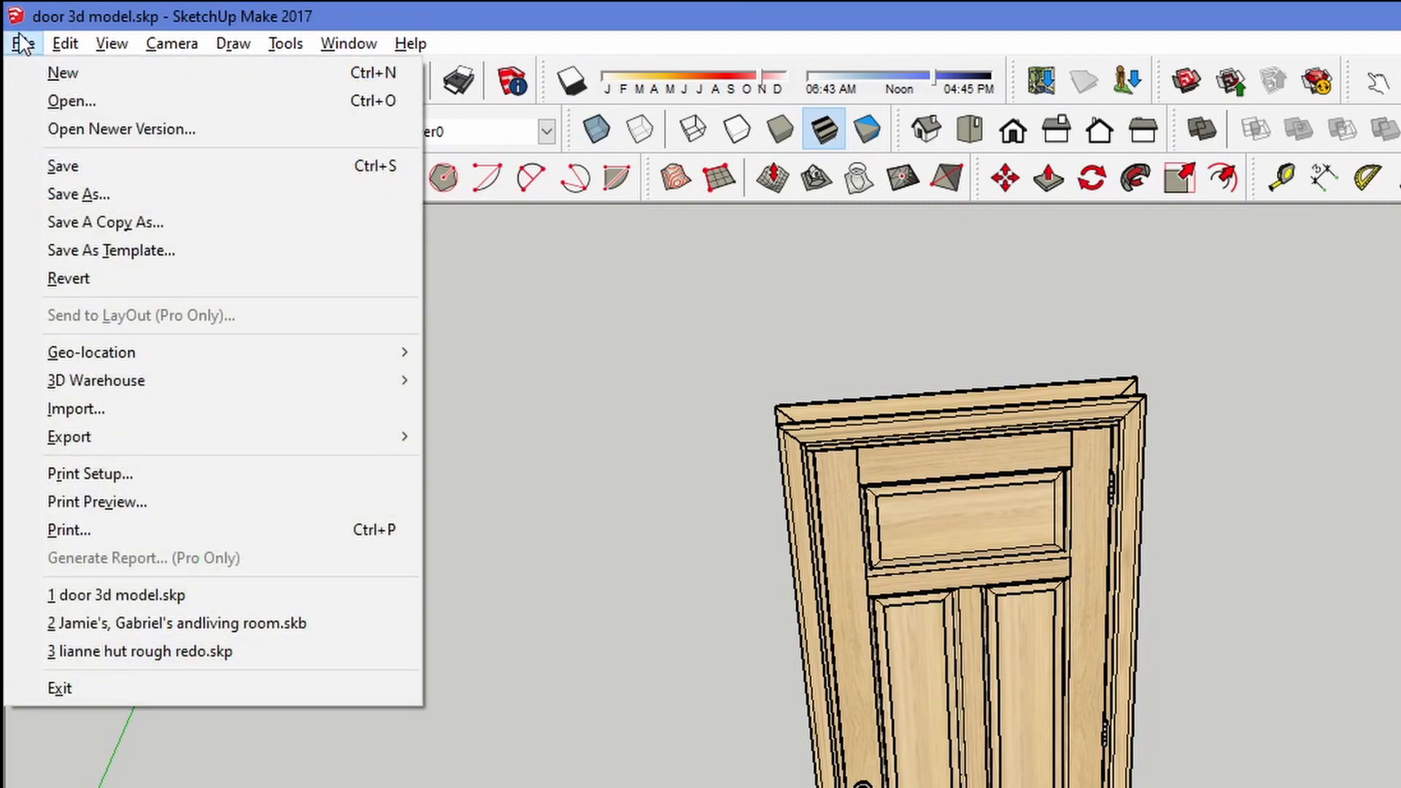
pyautogui.moveTo(154, 446)
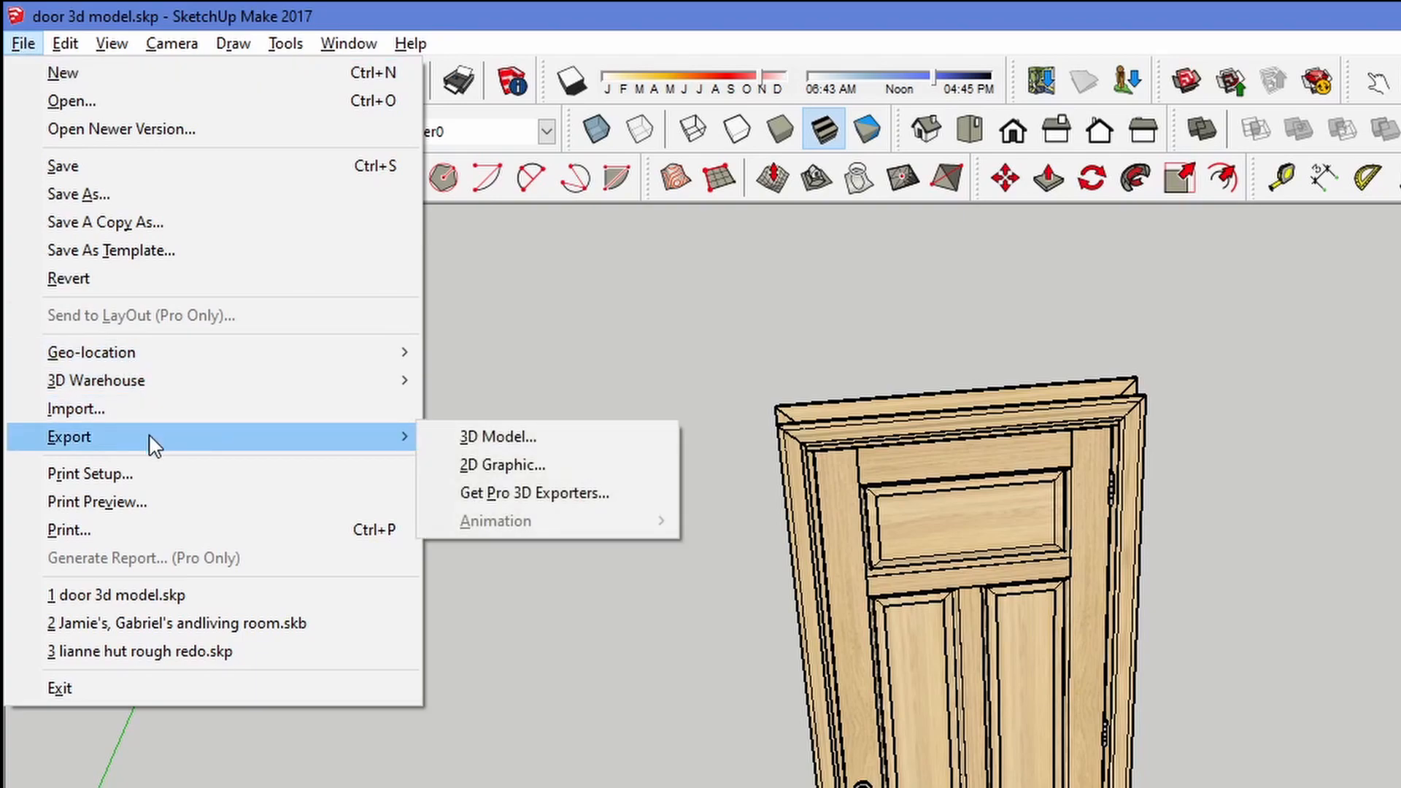
pyautogui.click(462, 436)
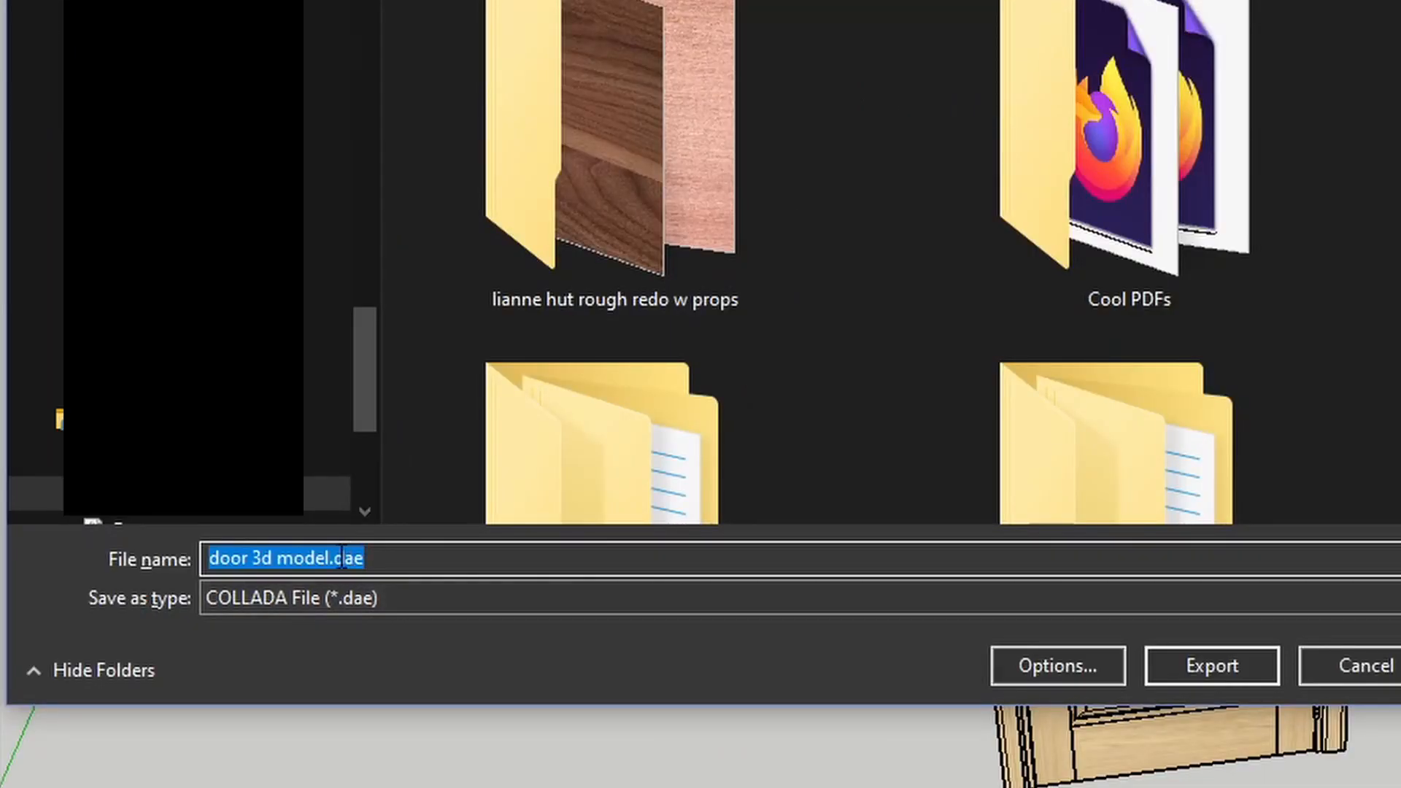
pyautogui.click(339, 592)
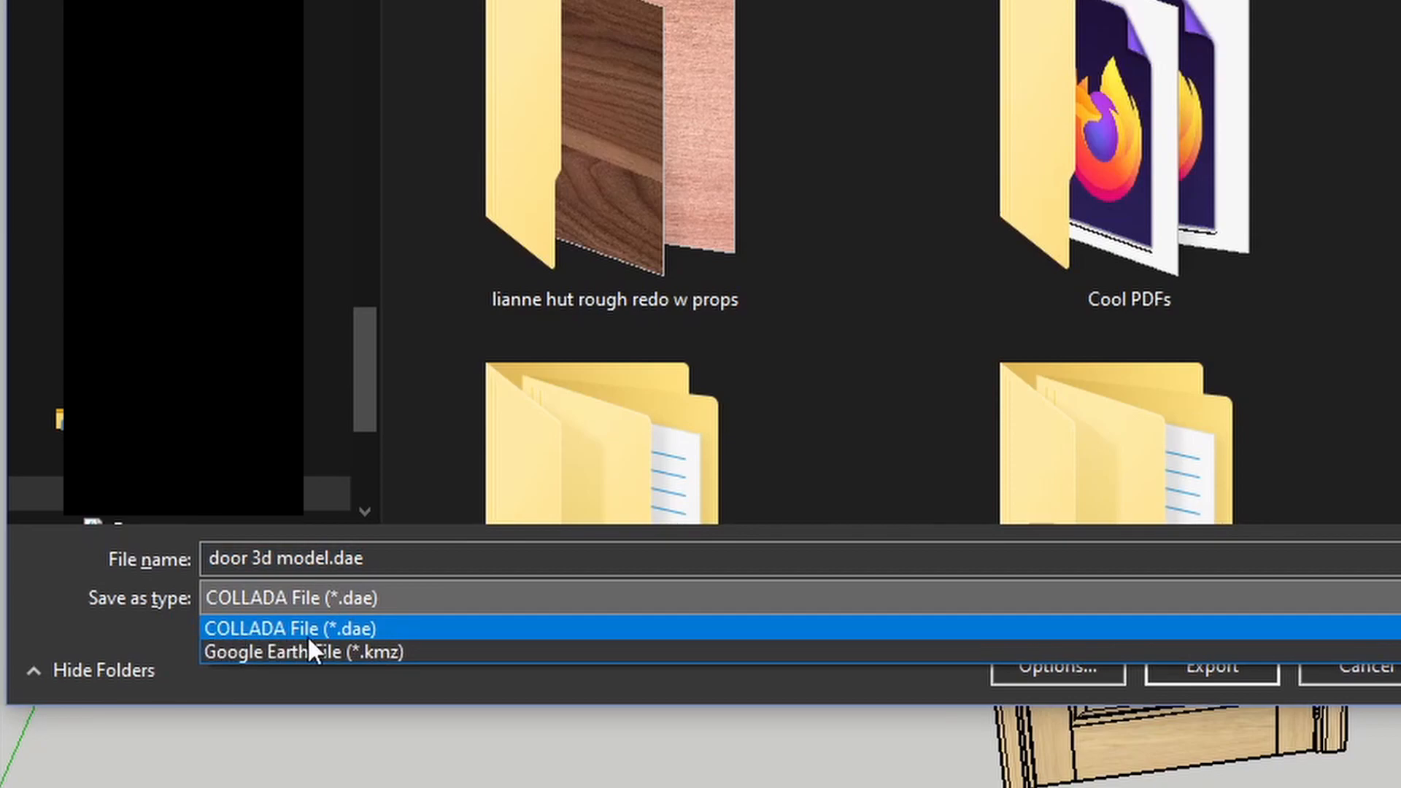
pyautogui.click(689, 589)
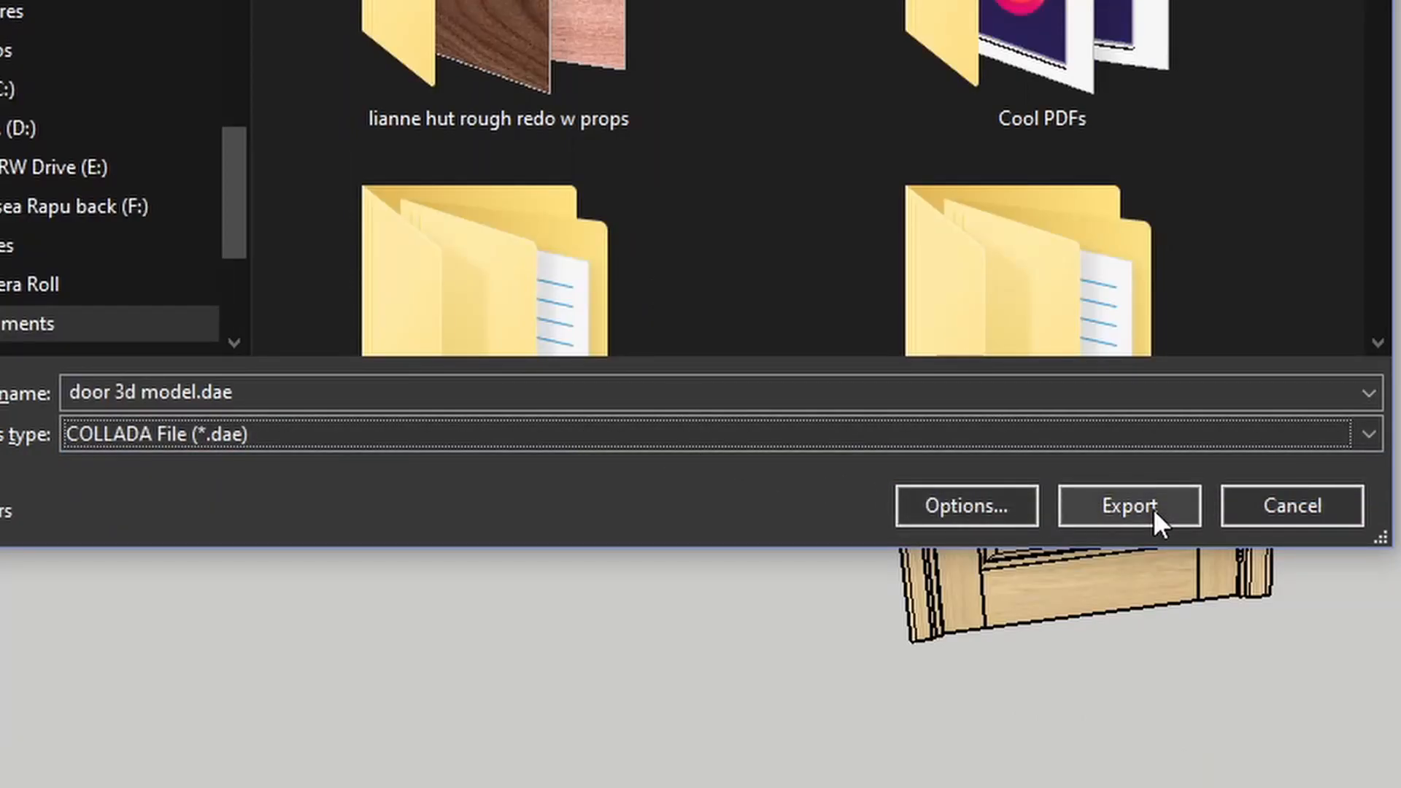
pyautogui.click(1156, 519)
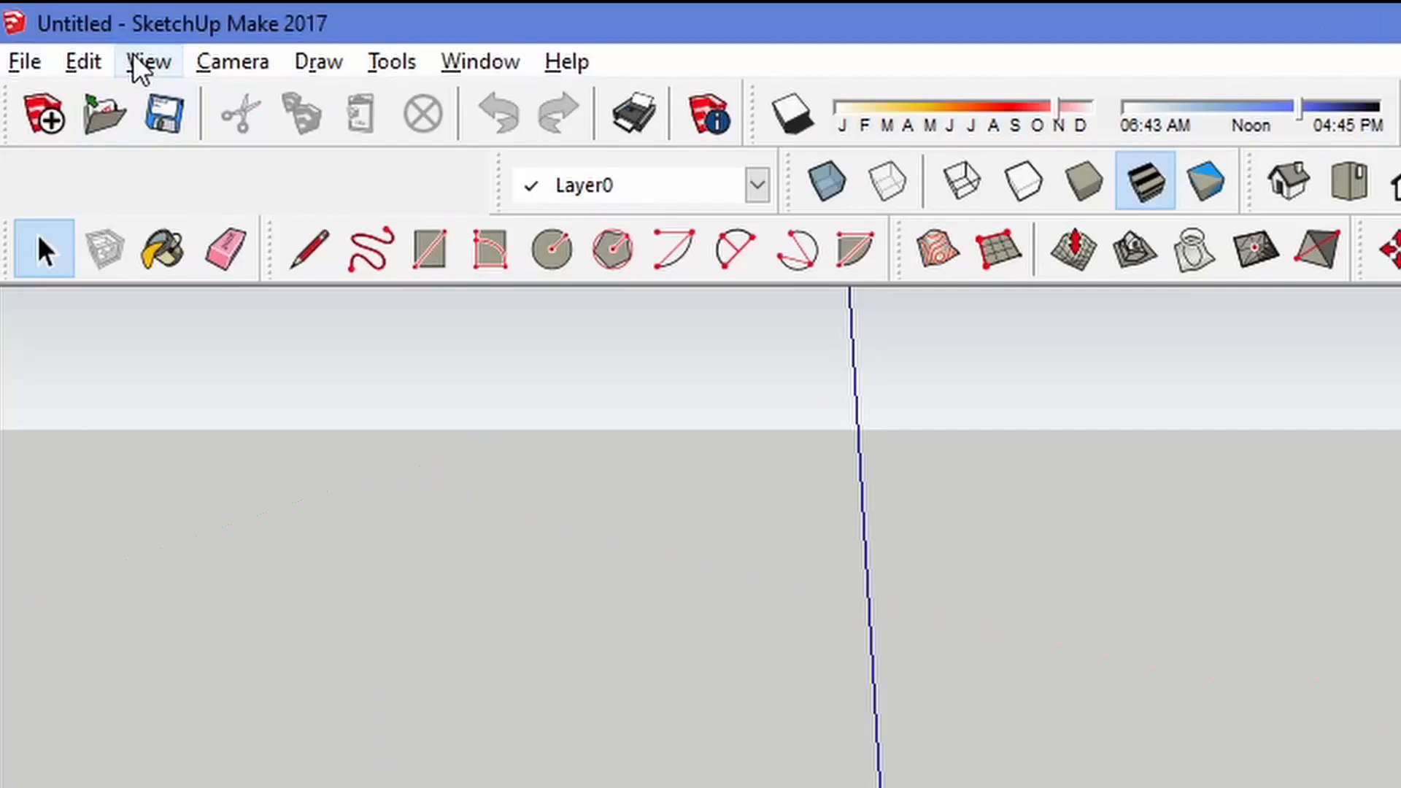
# Begin a 3D model export from the untitled scene and set its COLLADA options with only Export Edges enabled.
pyautogui.click(45, 64)
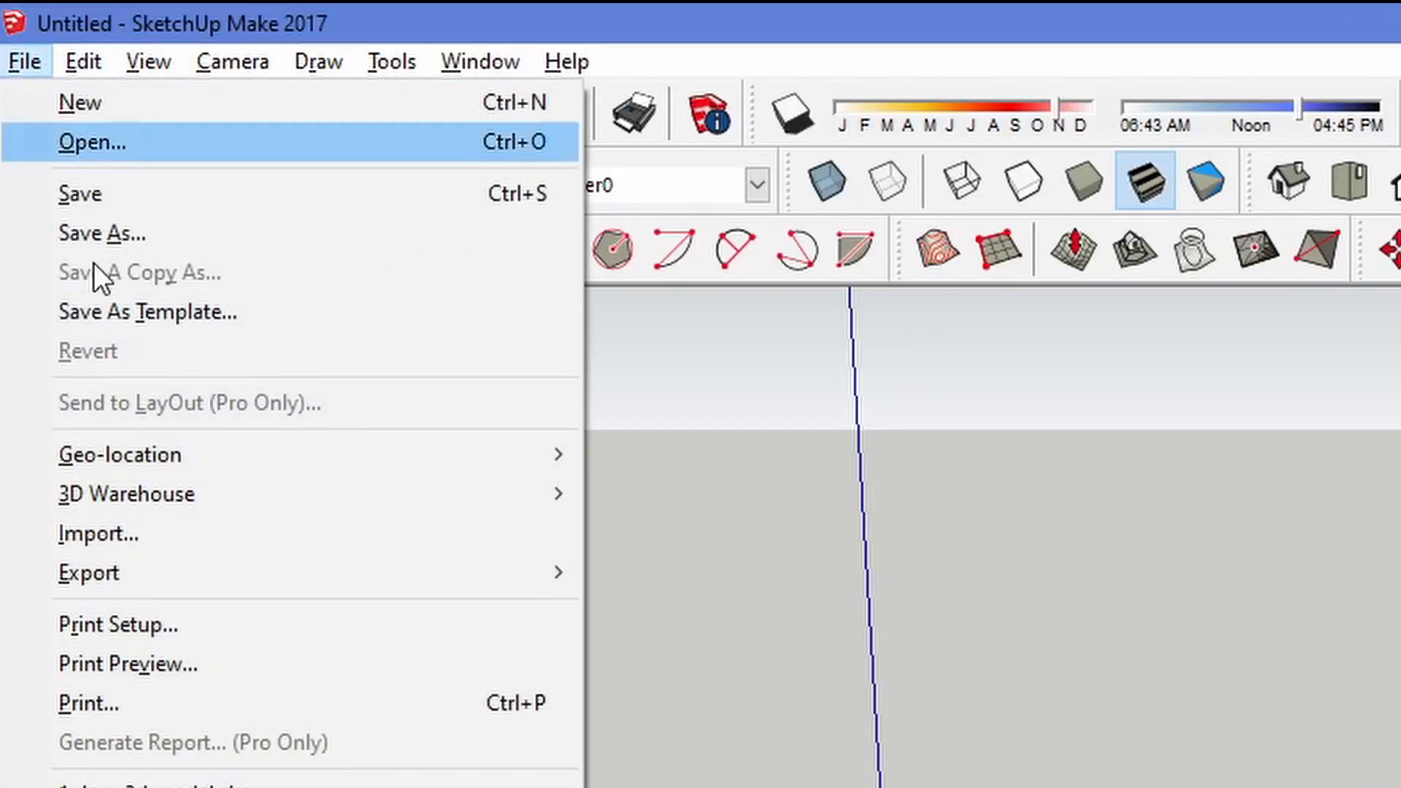
pyautogui.moveTo(236, 571)
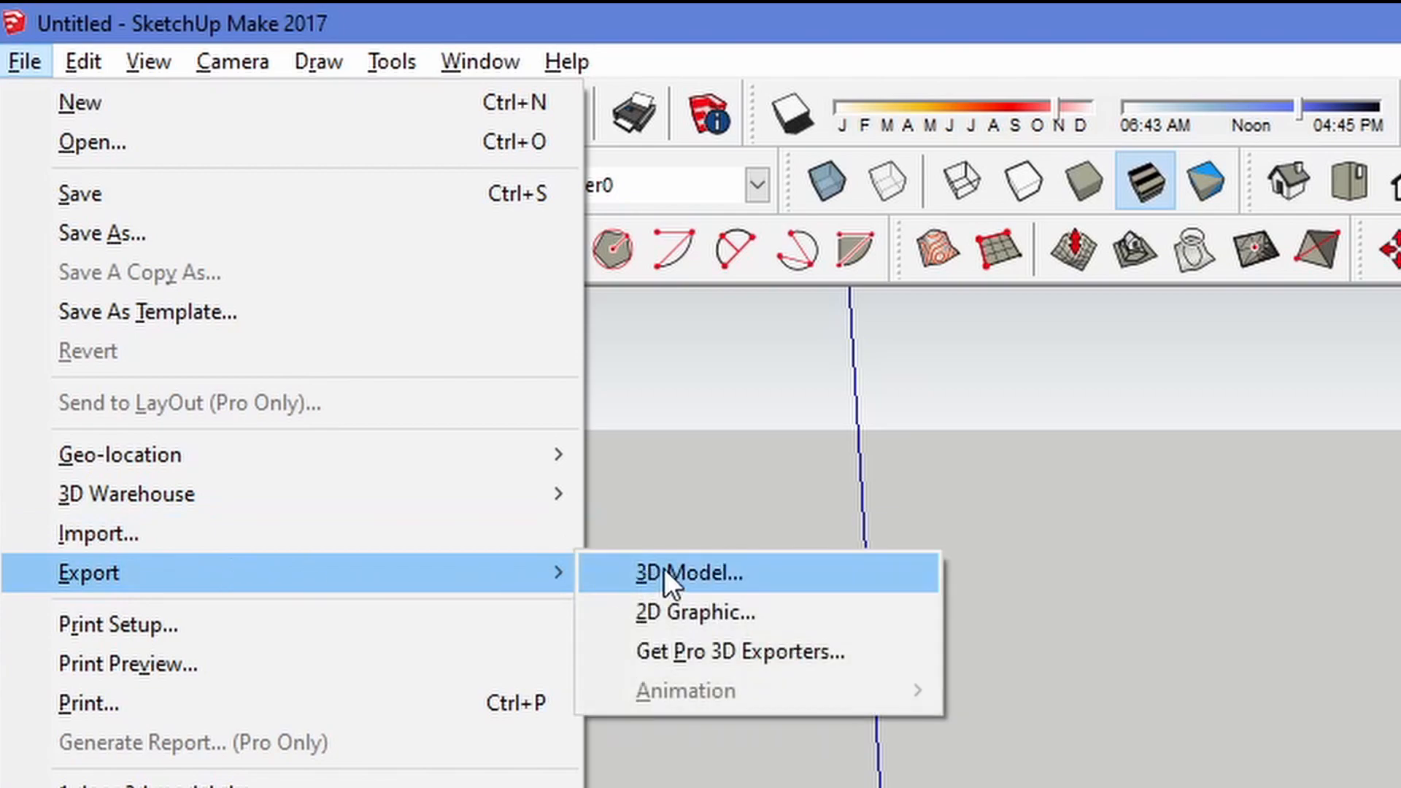
pyautogui.click(664, 573)
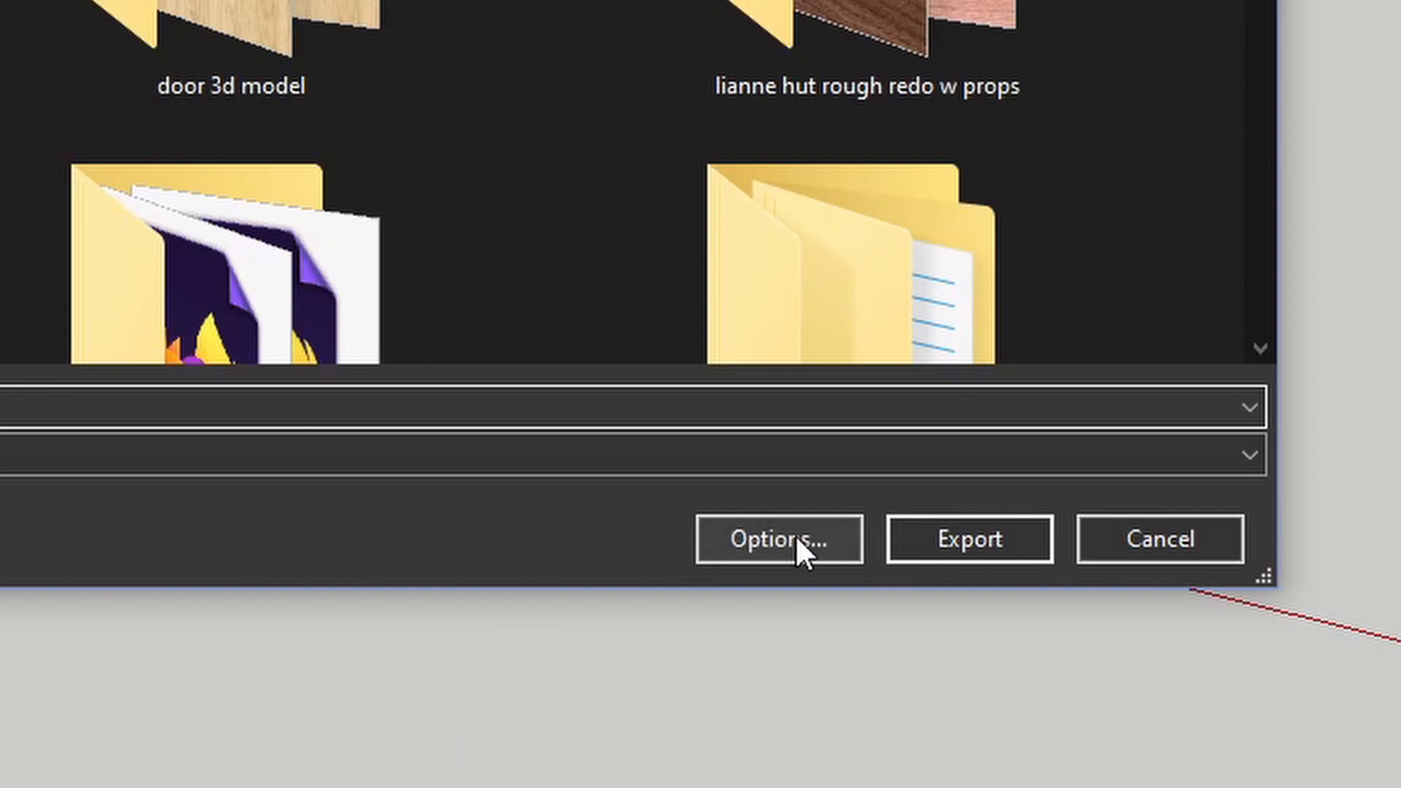
pyautogui.click(782, 532)
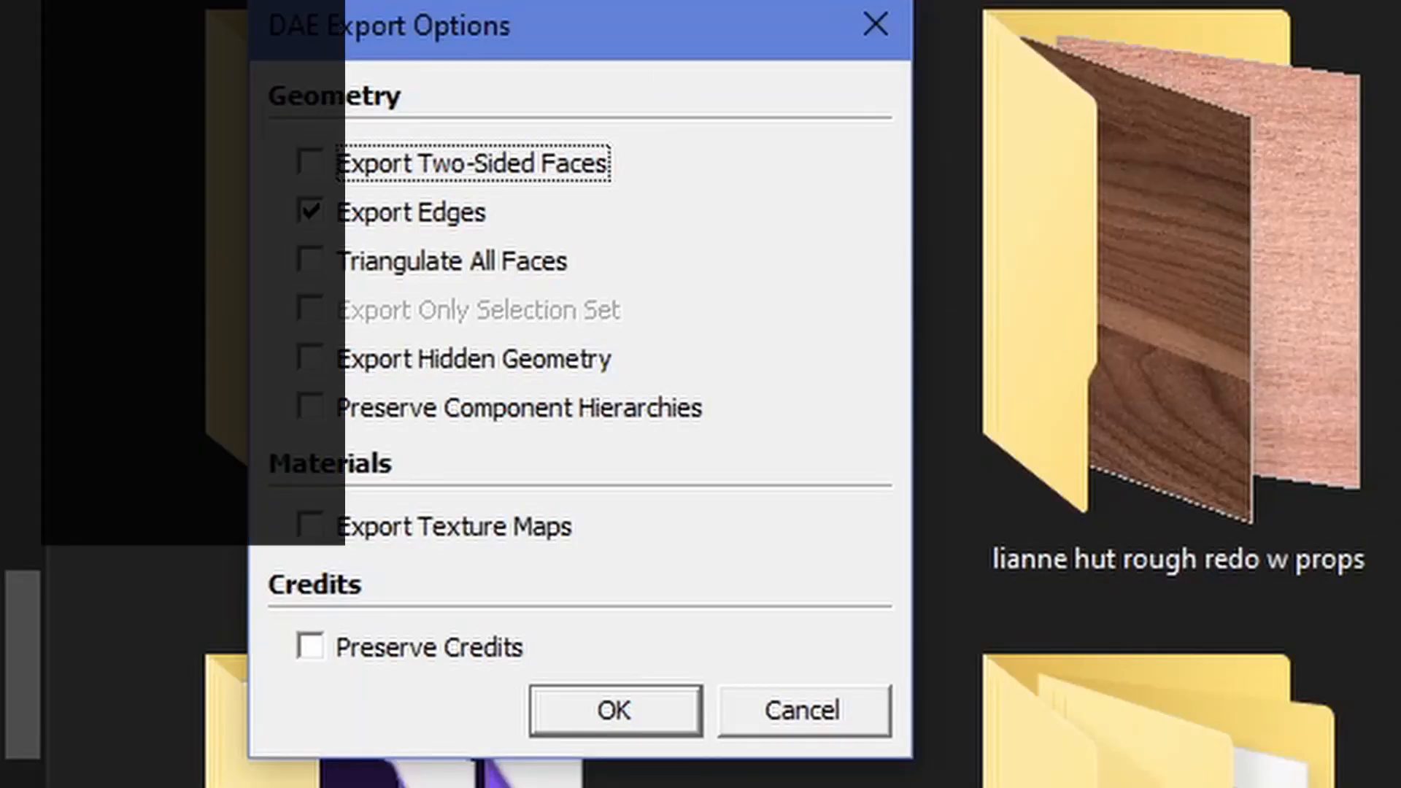
pyautogui.moveTo(553, 22)
pyautogui.mouseDown()
pyautogui.moveTo(597, 22)
pyautogui.moveTo(572, 29)
pyautogui.mouseUp()
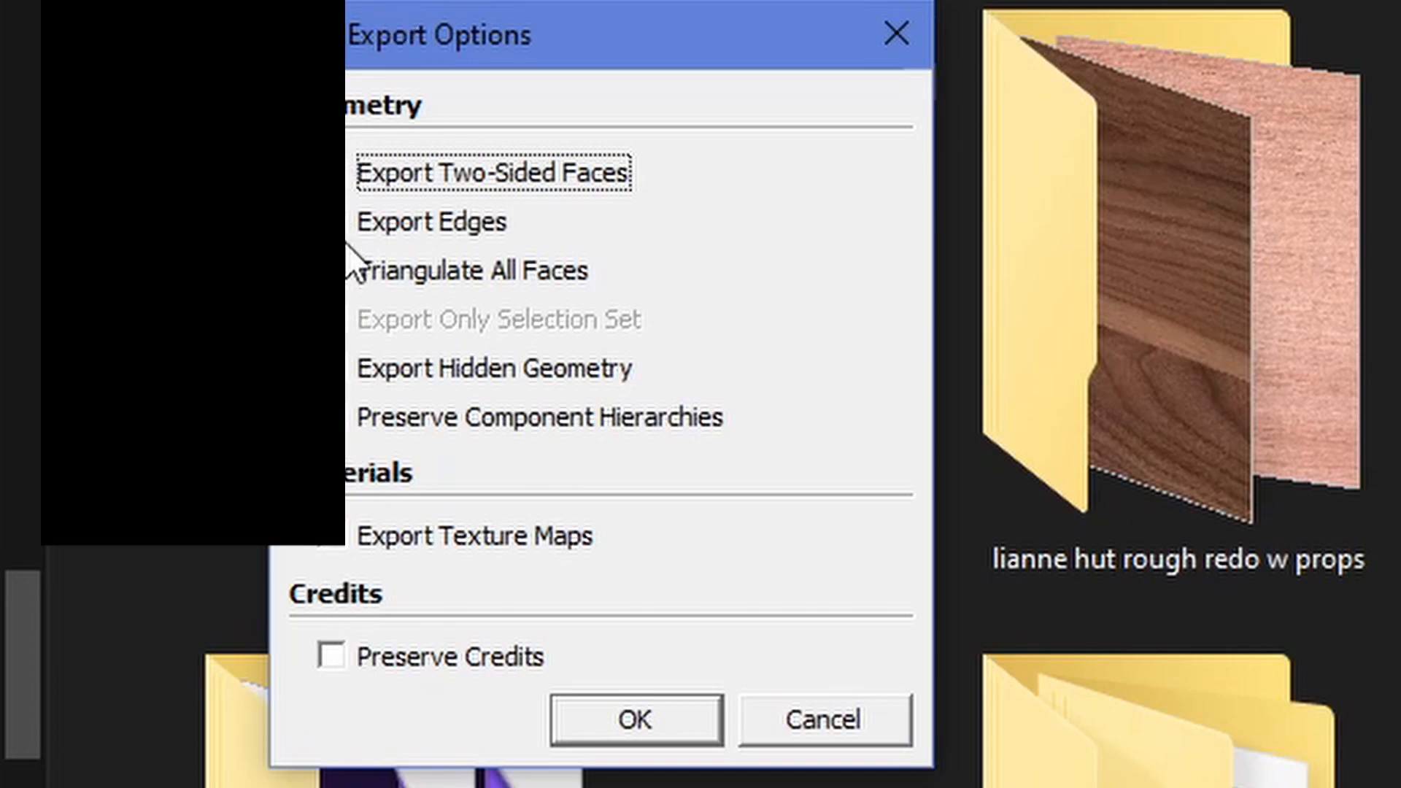
pyautogui.click(481, 221)
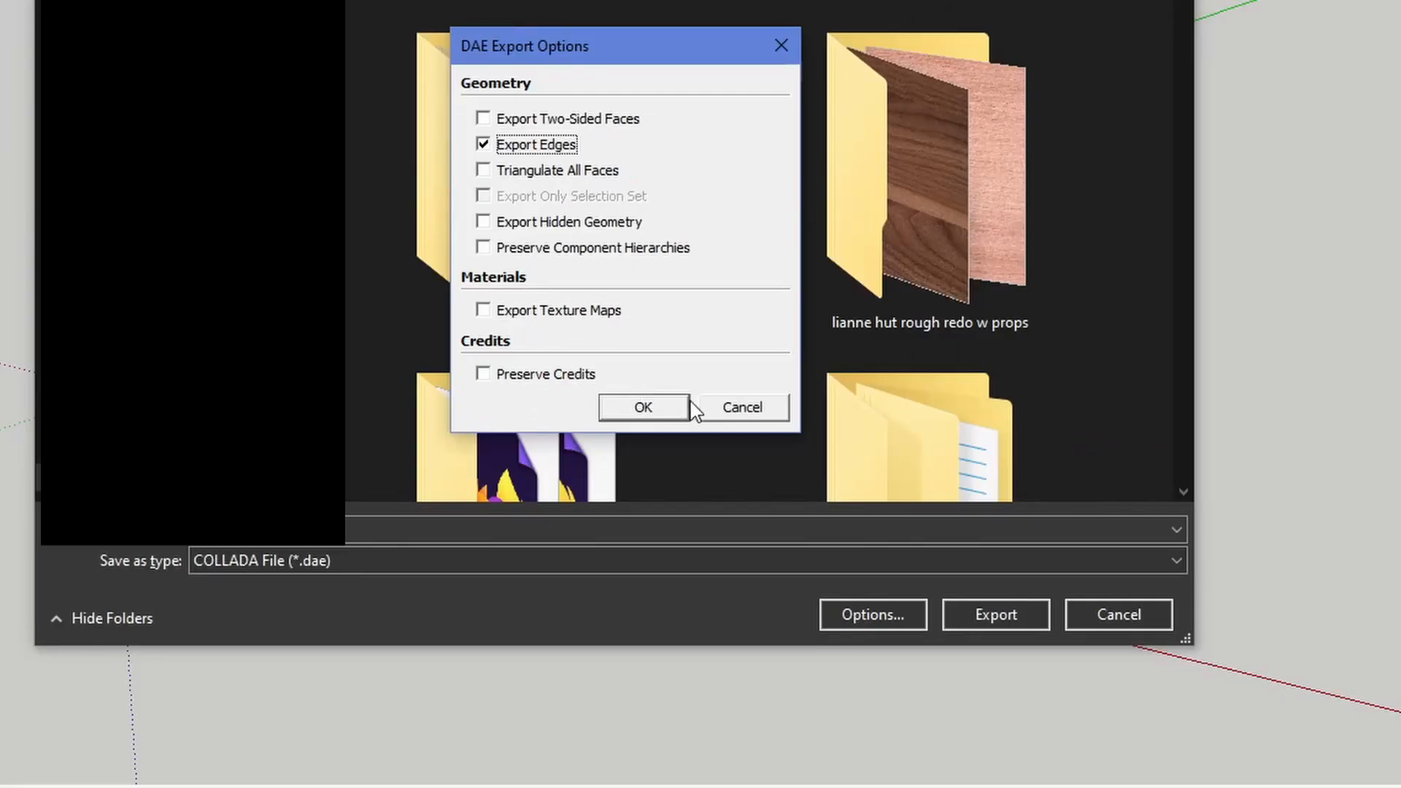
pyautogui.click(642, 720)
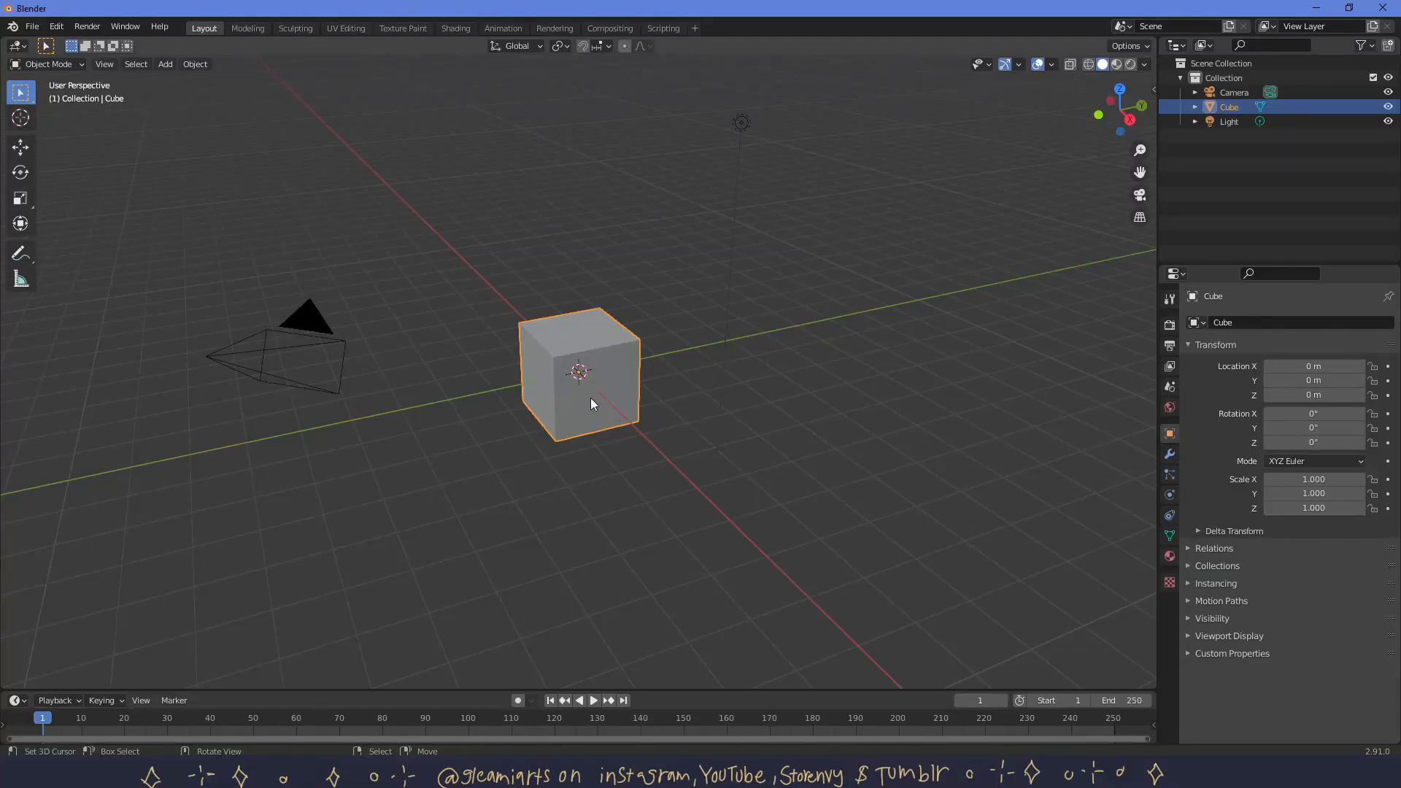
# In Blender, delete the default cube and import the Collada file door 3d model.dae from D:\3D Objects.
pyautogui.press('Delete')
pyautogui.keyDown('shift'); pyautogui.rightClick(295, 329); pyautogui.keyUp('shift')
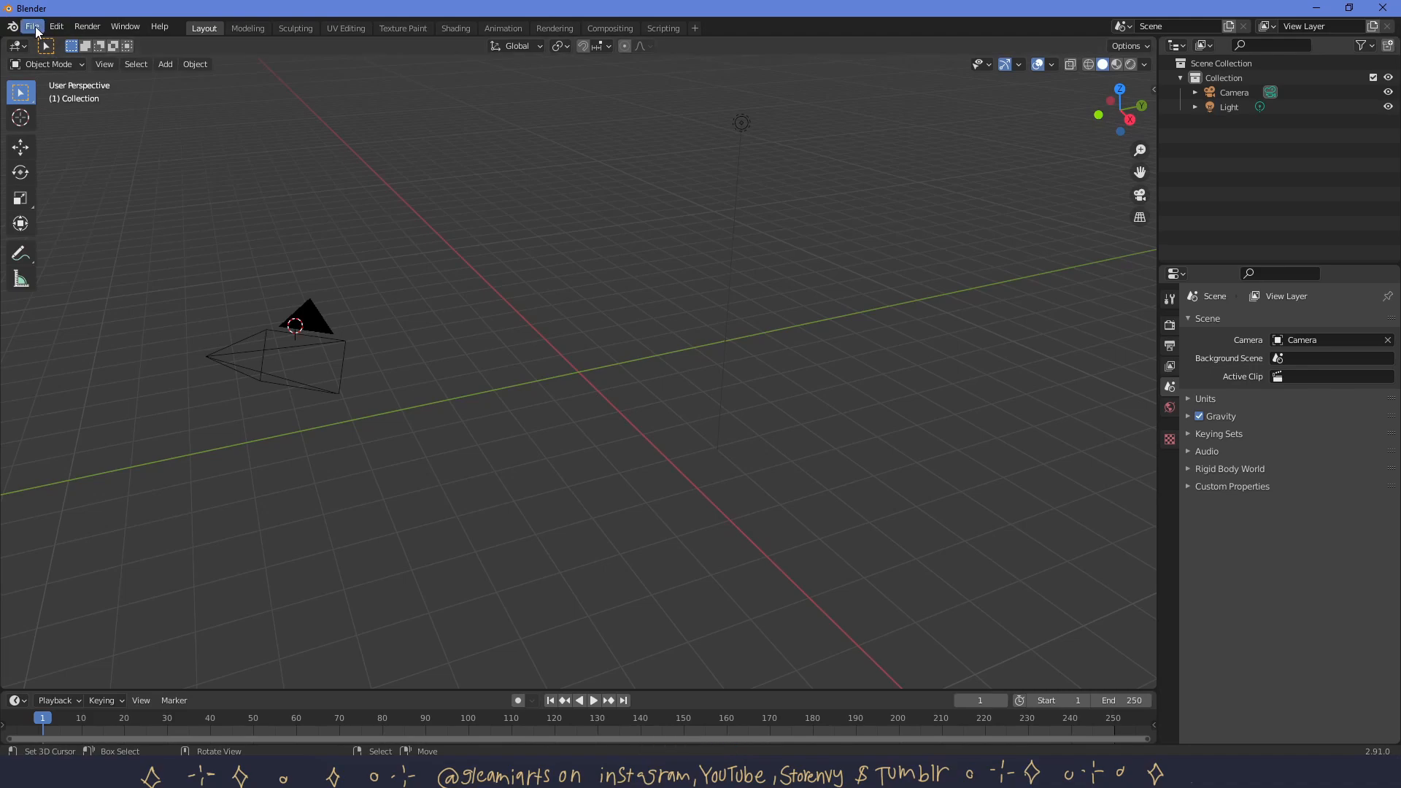
pyautogui.click(34, 27)
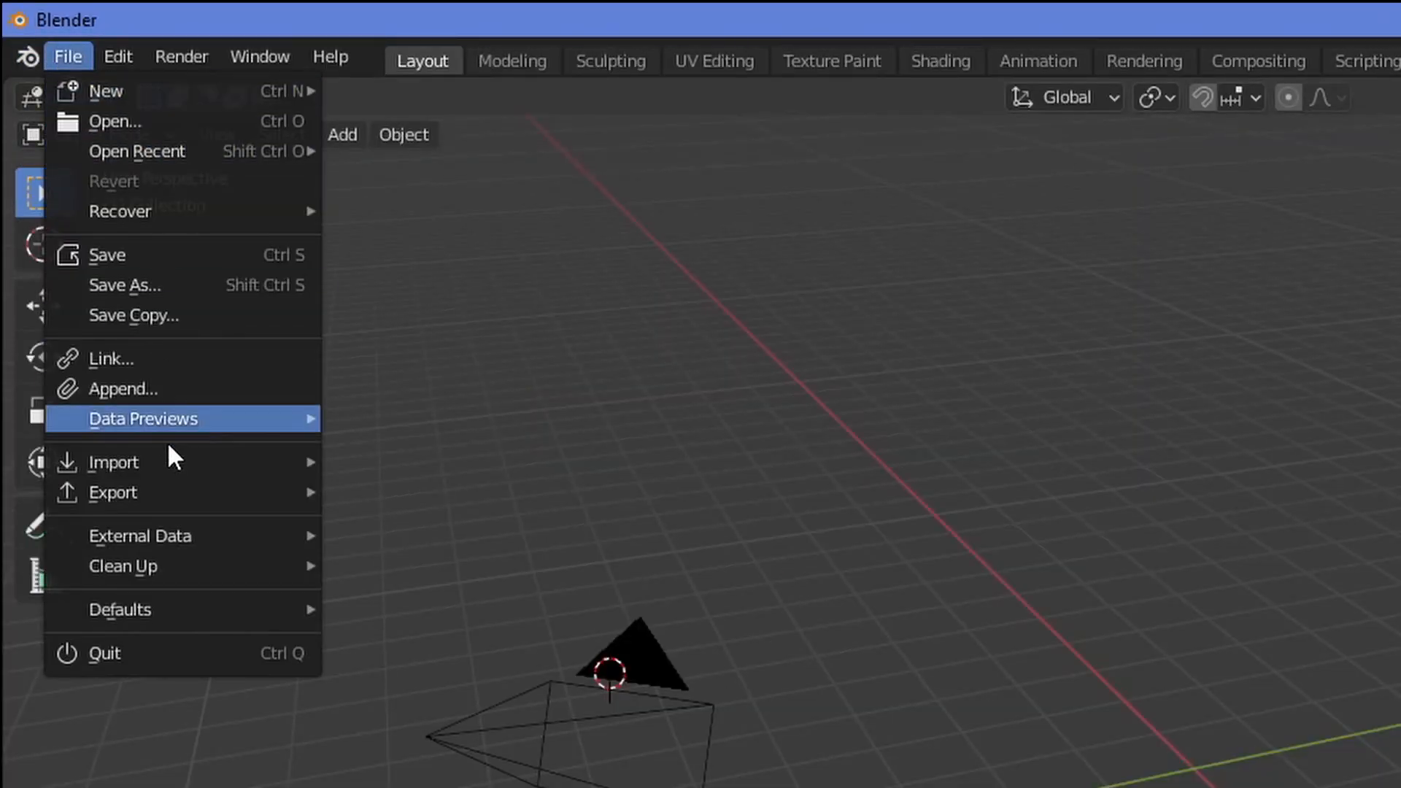
pyautogui.moveTo(174, 461)
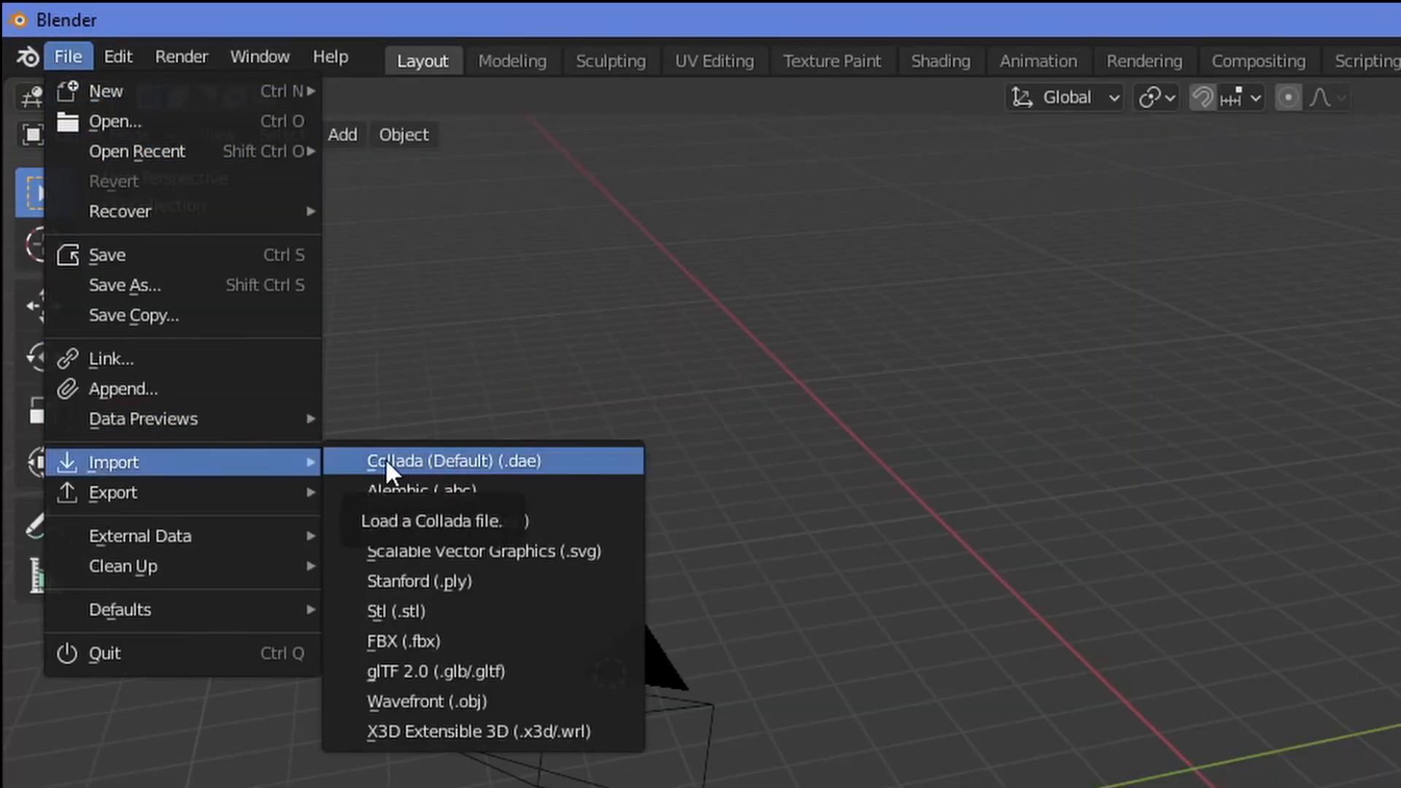
pyautogui.click(550, 462)
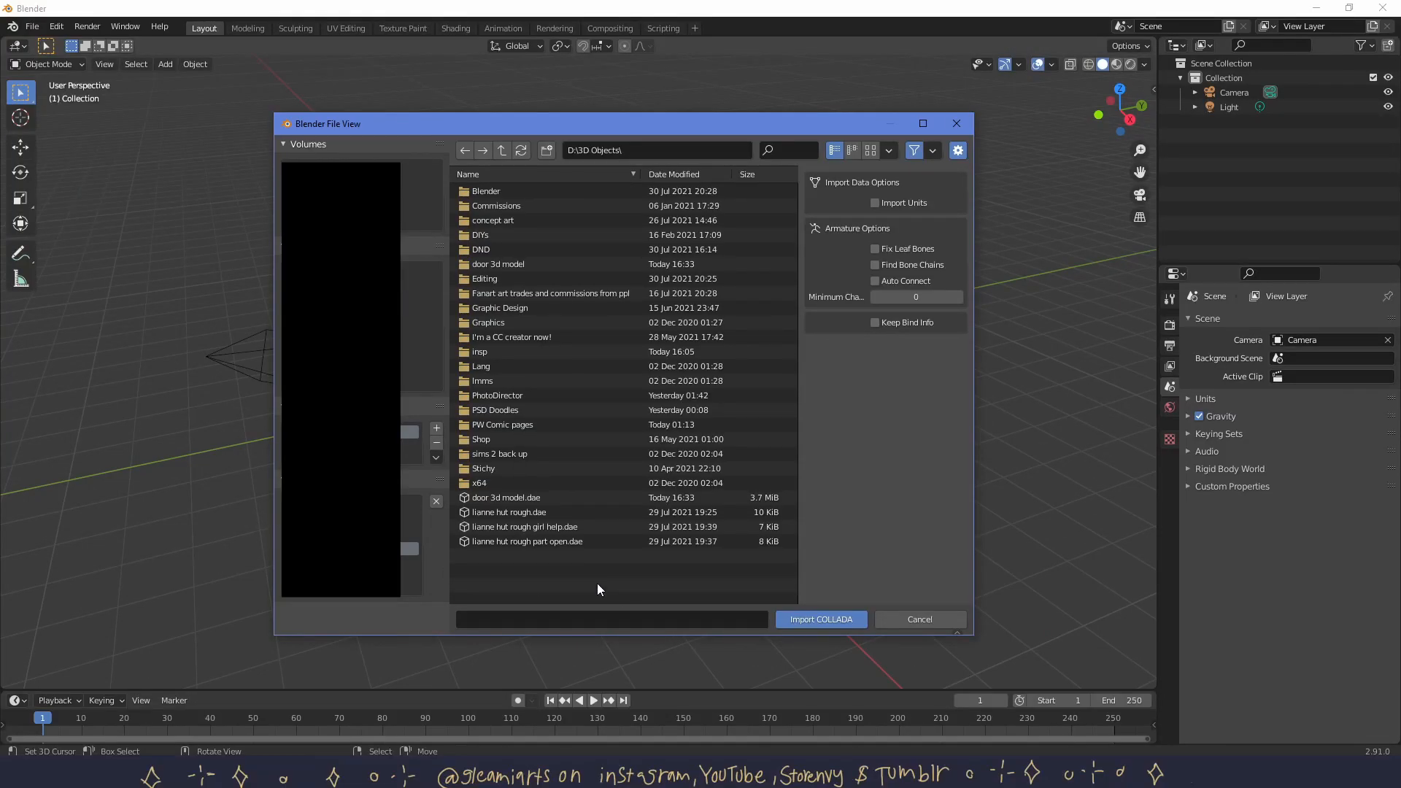
pyautogui.click(515, 499)
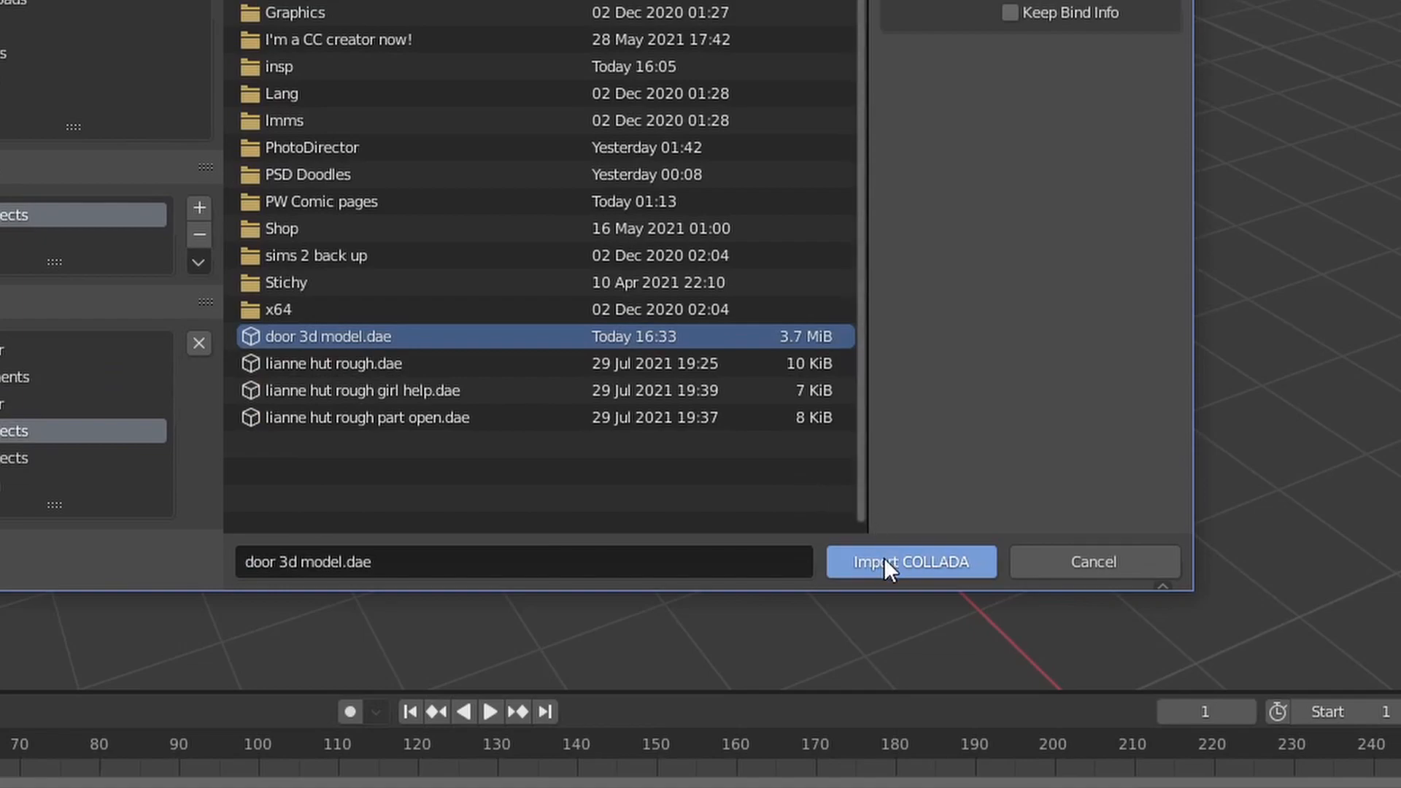
pyautogui.click(886, 558)
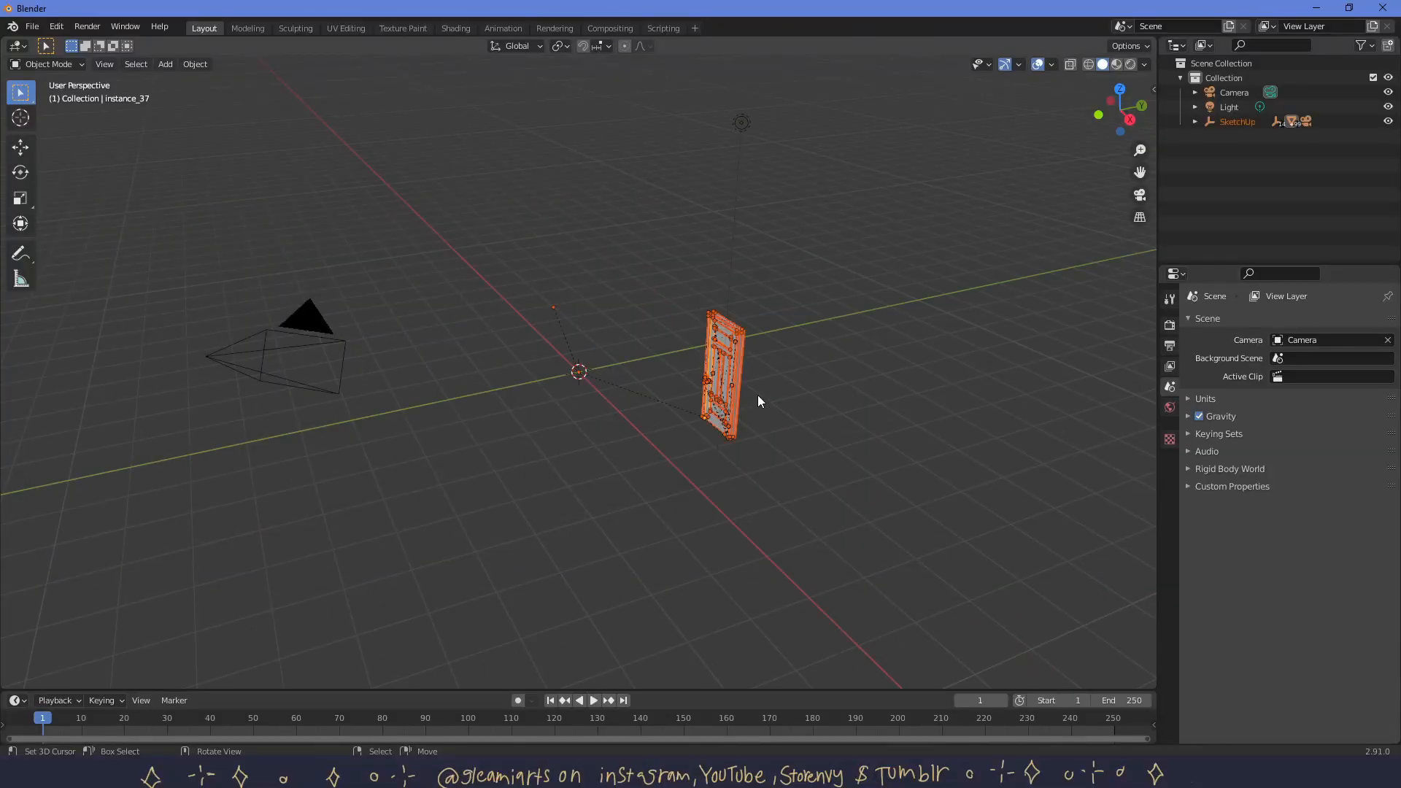
# Export the imported door as a Wavefront OBJ file named "door its here" in D:\3D Objects.
pyautogui.scroll(7, 758, 396)
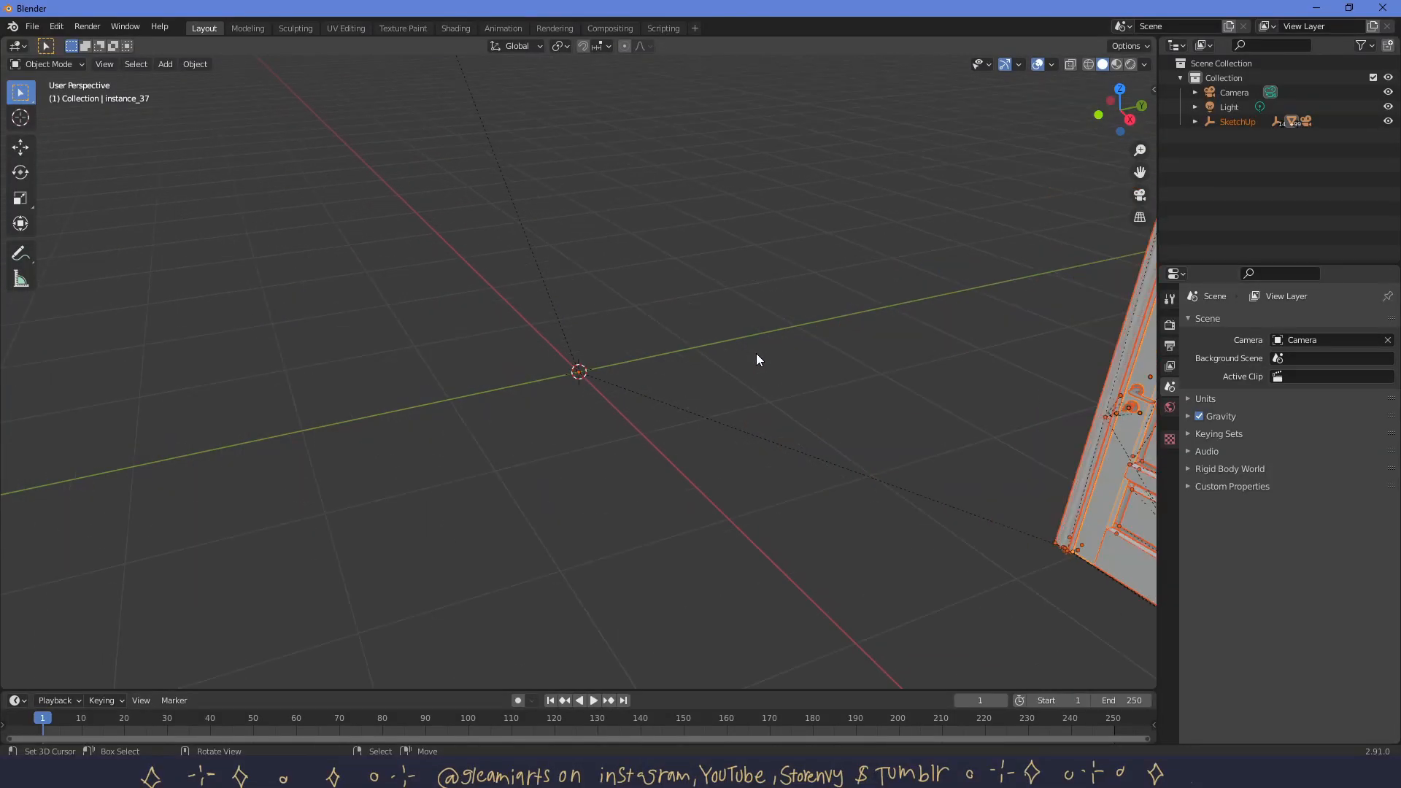
pyautogui.scroll(-2, 755, 353)
pyautogui.moveTo(837, 440); pyautogui.dragTo(646, 441)
pyautogui.keyDown('shift'); pyautogui.rightClick(311, 414); pyautogui.keyUp('shift')
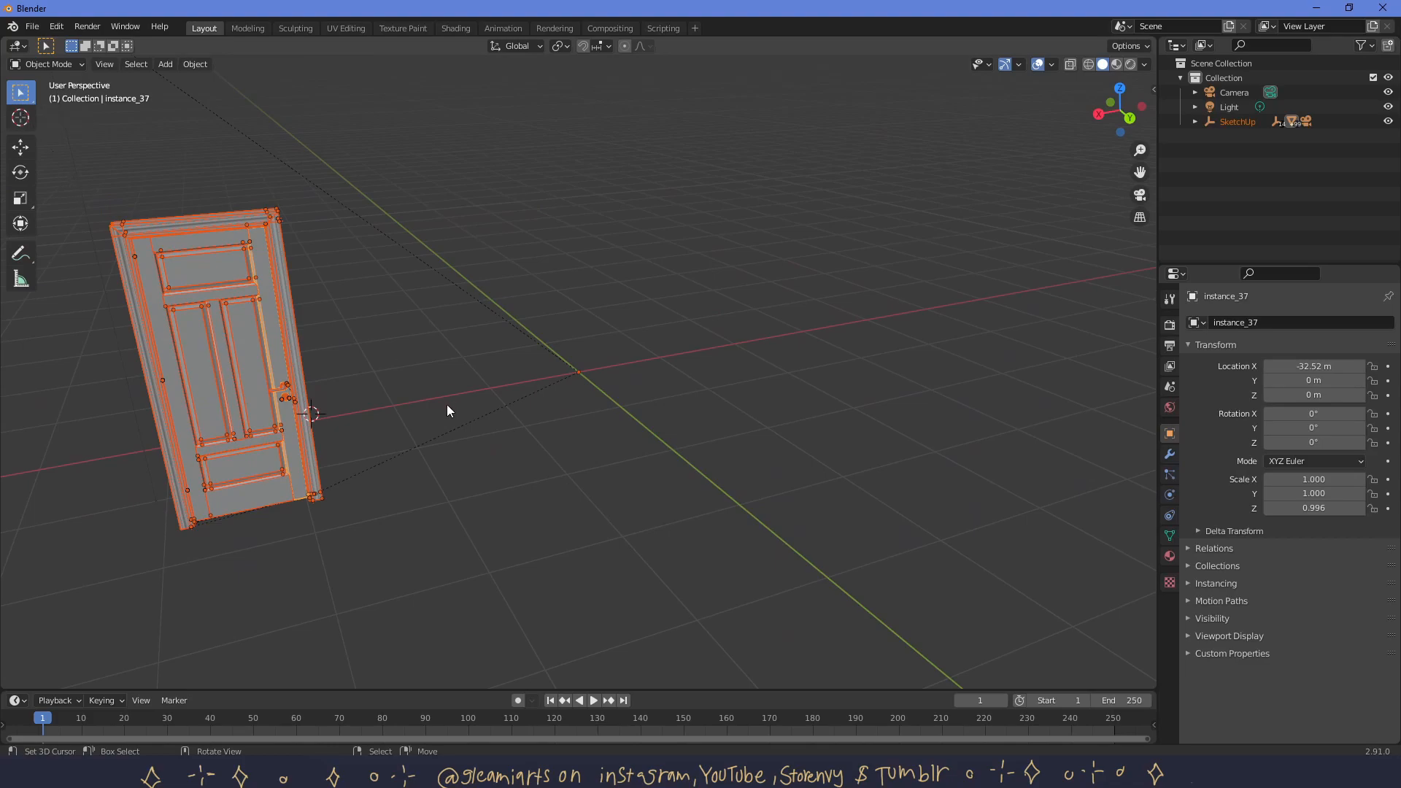
pyautogui.moveTo(260, 383); pyautogui.dragTo(752, 452)
pyautogui.click(30, 27)
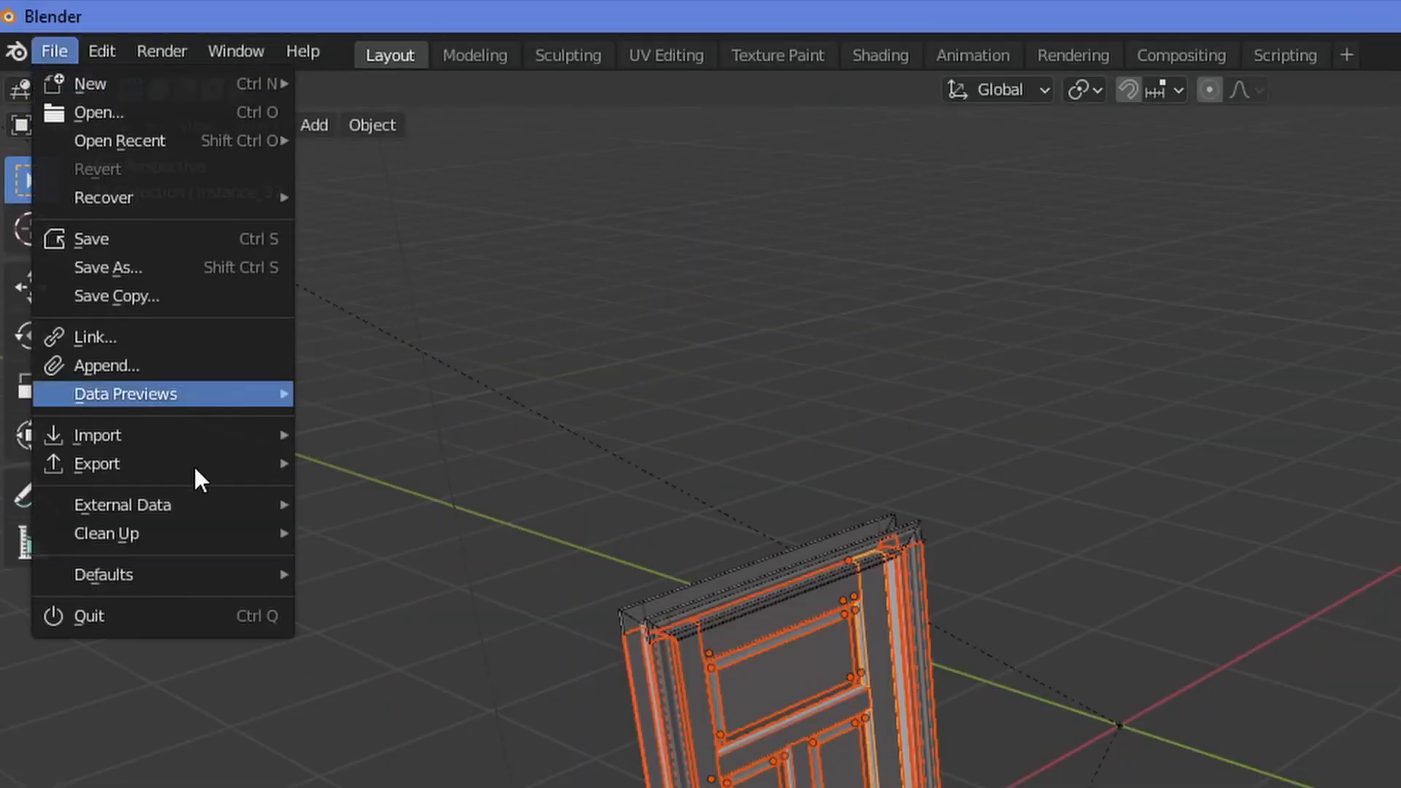
pyautogui.moveTo(202, 460)
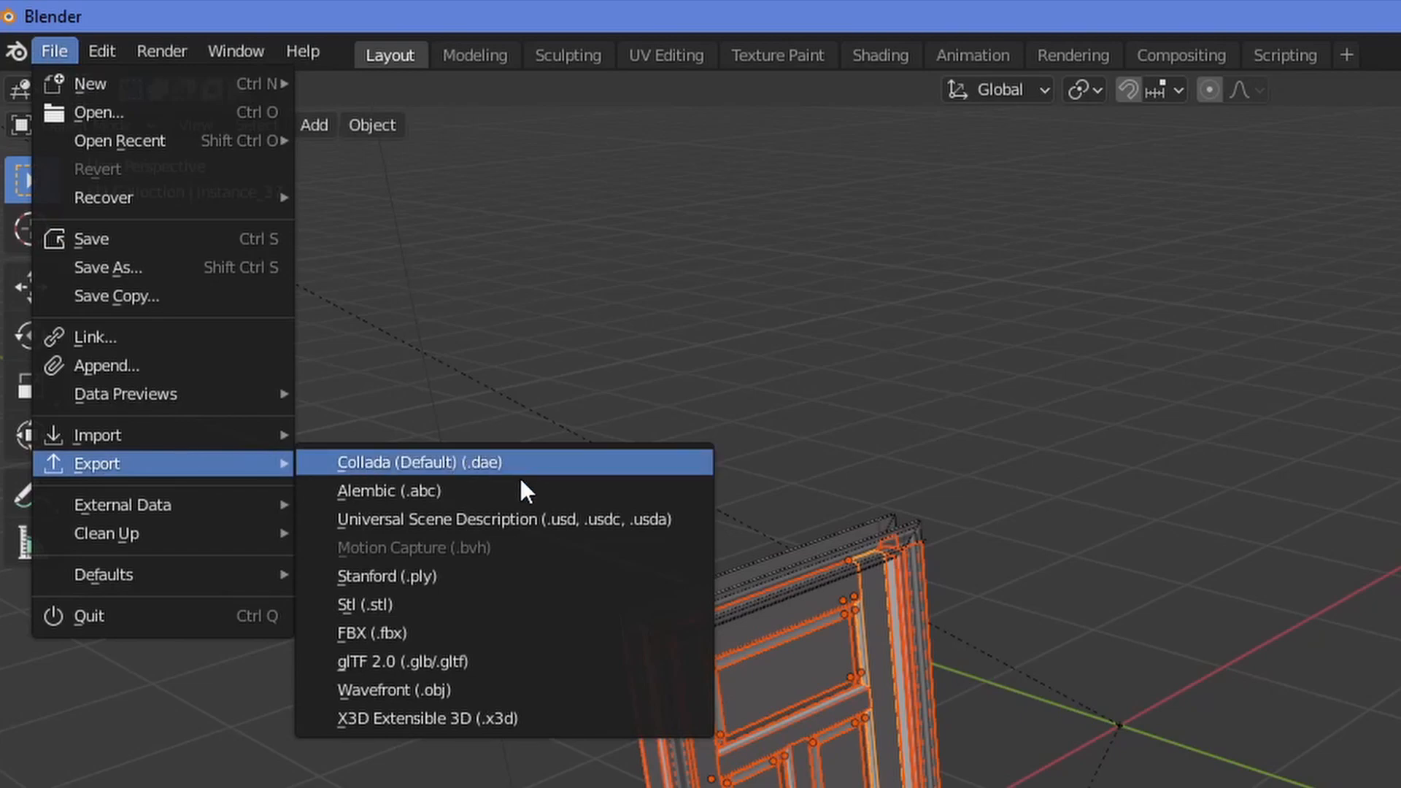
pyautogui.click(521, 691)
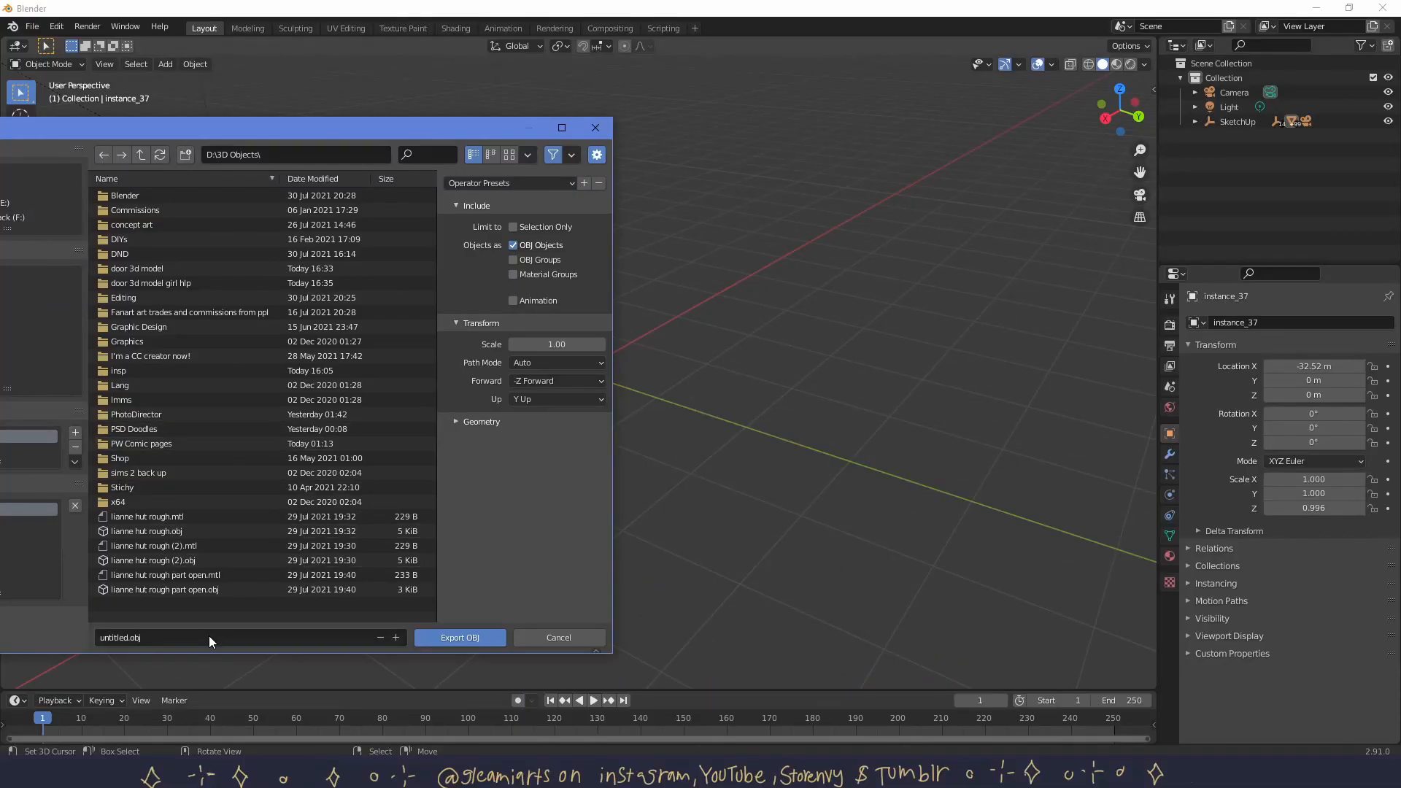
pyautogui.click(210, 637)
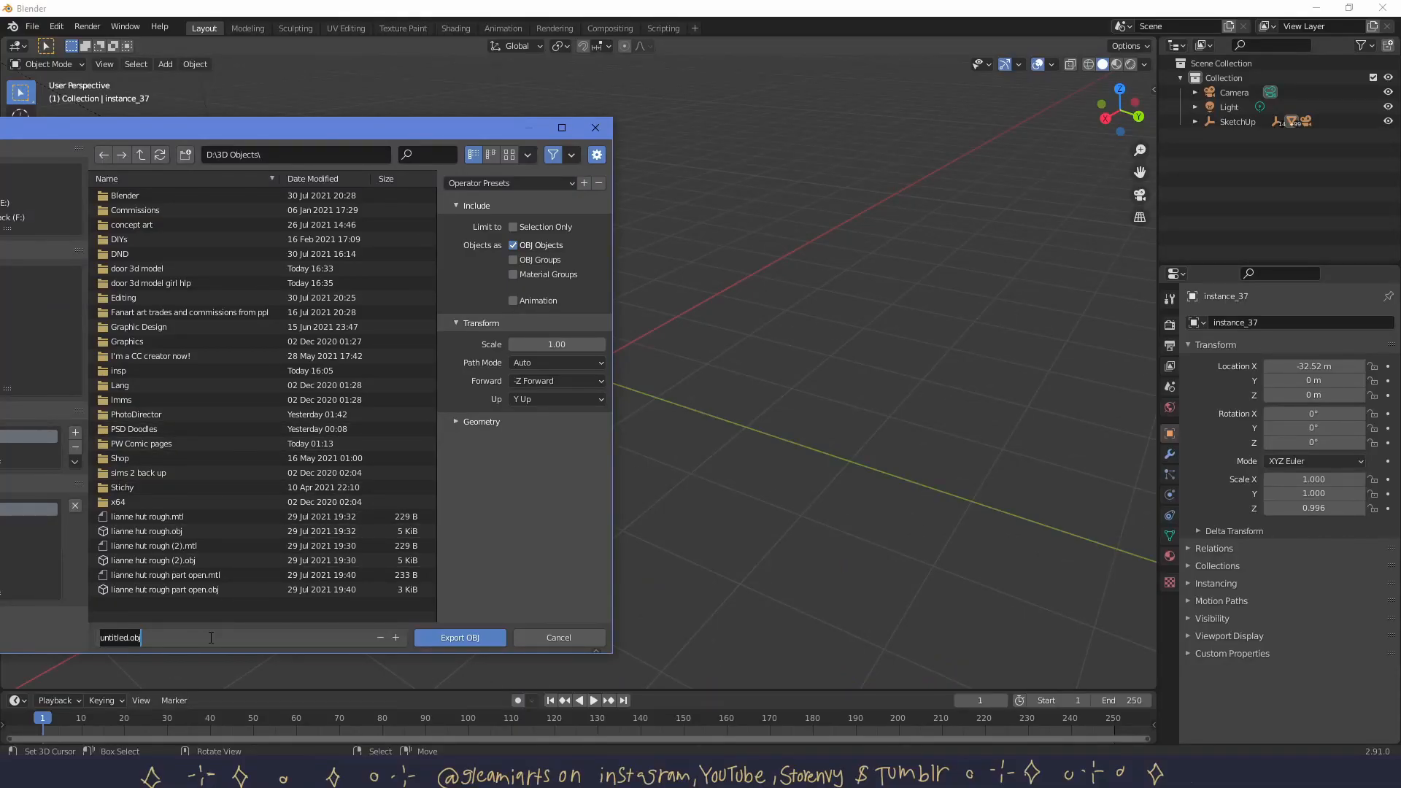
pyautogui.write('door its here')
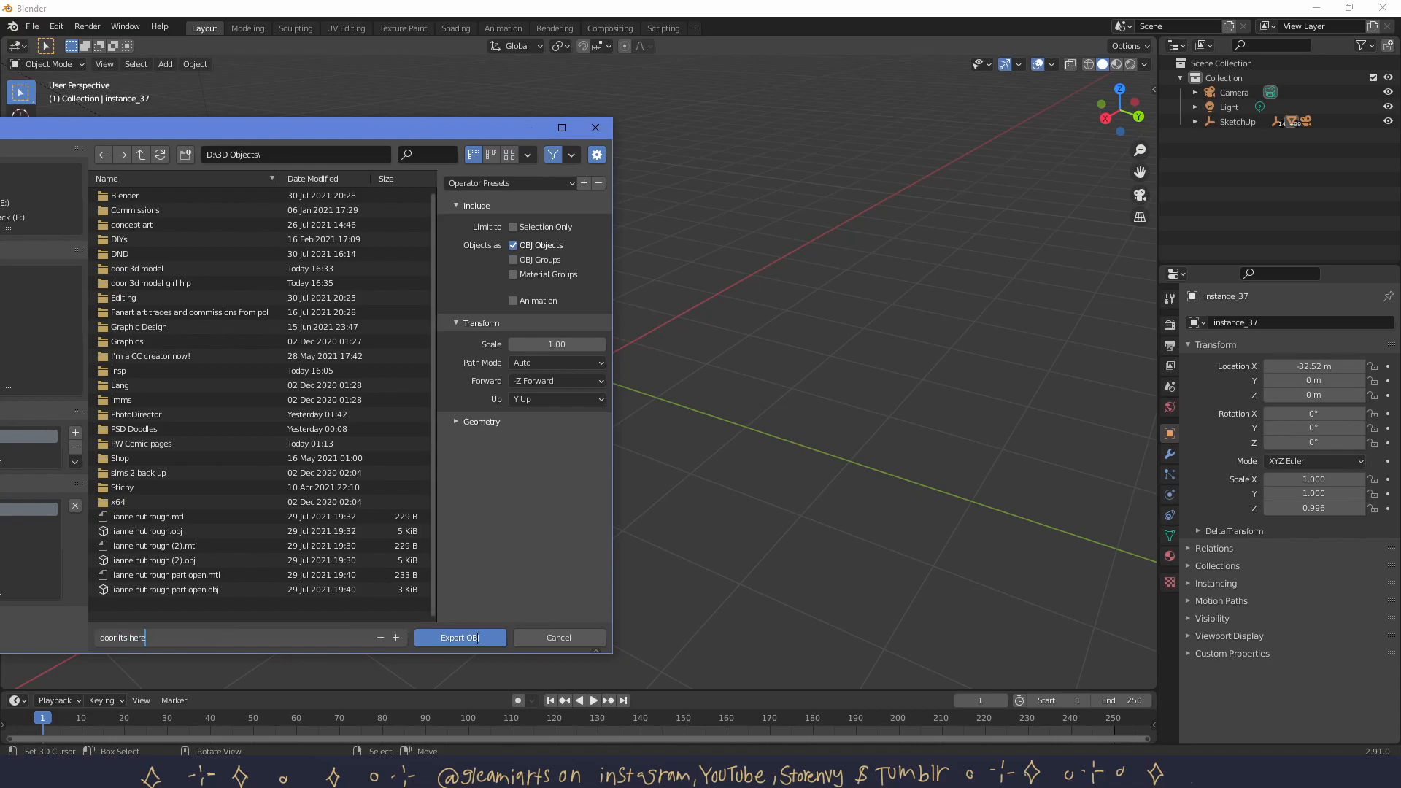
pyautogui.click(446, 638)
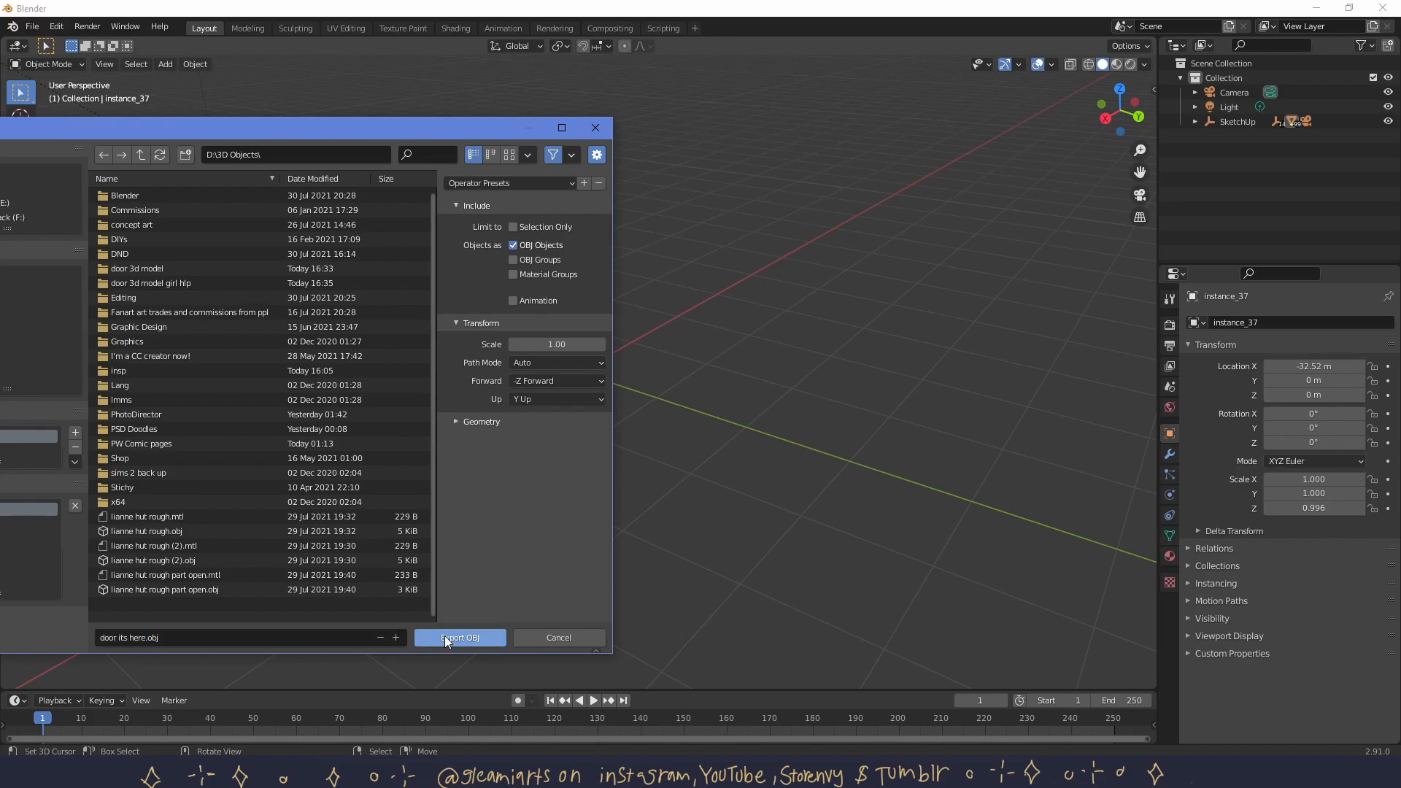
pyautogui.click(447, 638)
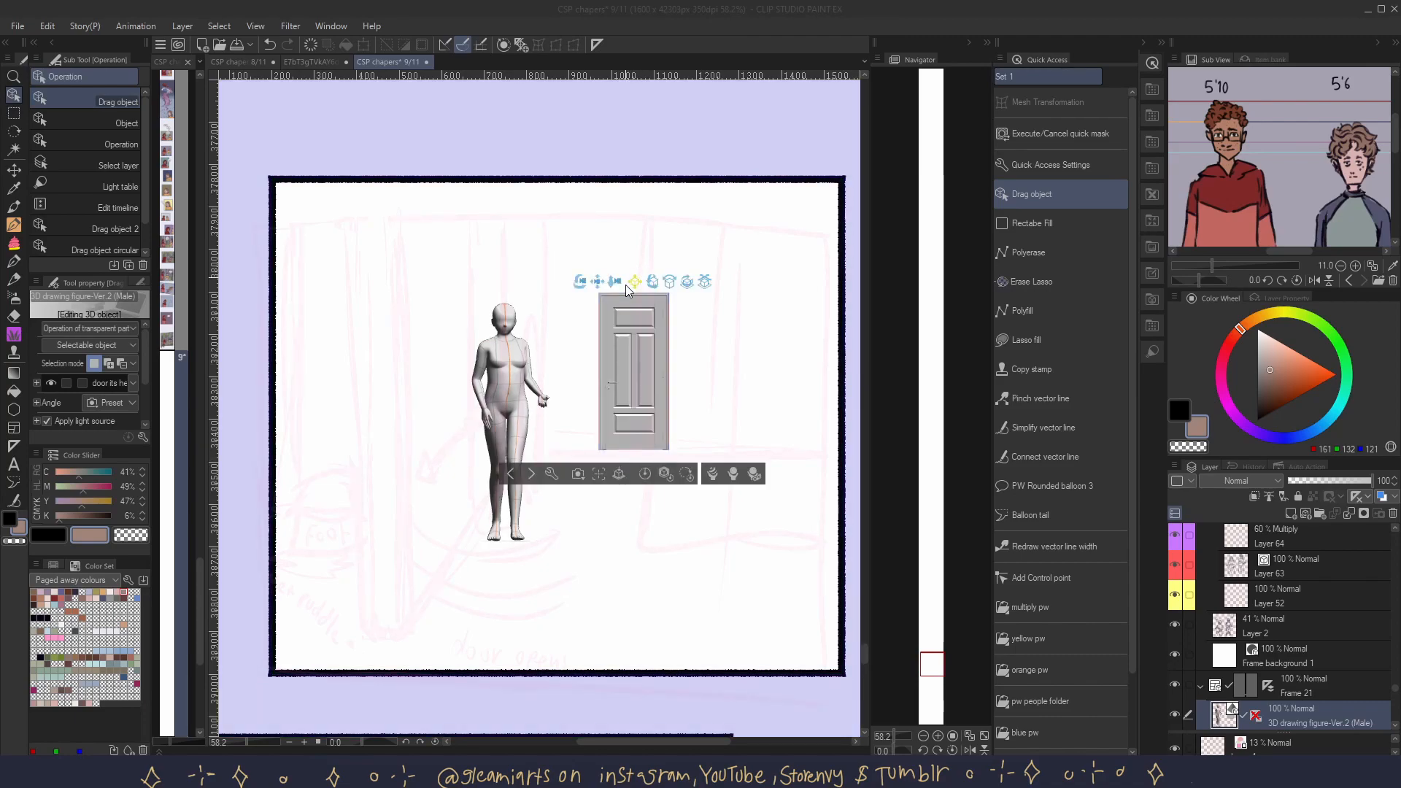
# Examine the shared 3D layer by zooming, rotating and moving its camera, and select the figure and the door in turn.
pyautogui.scroll(-2, 625, 365)
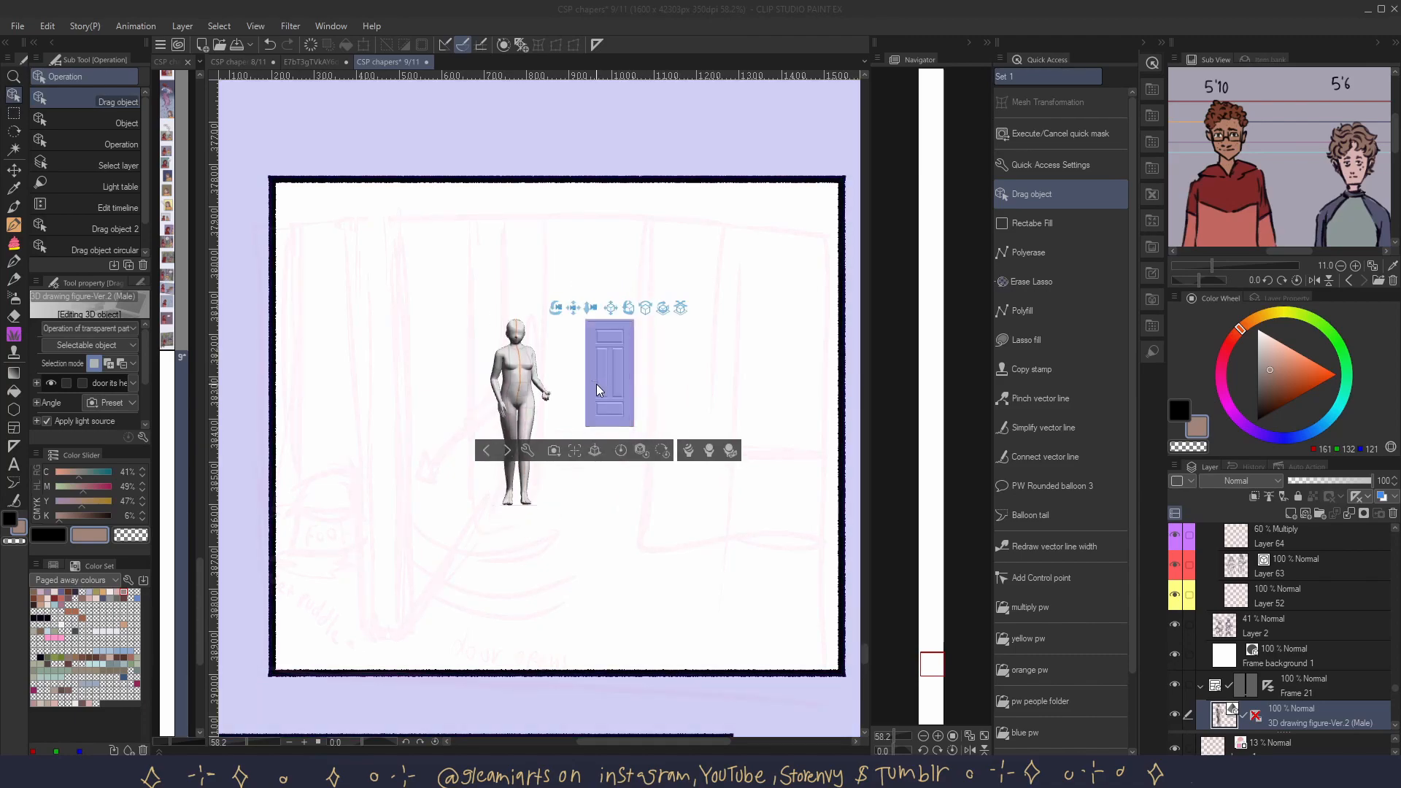
pyautogui.scroll(-2, 597, 384)
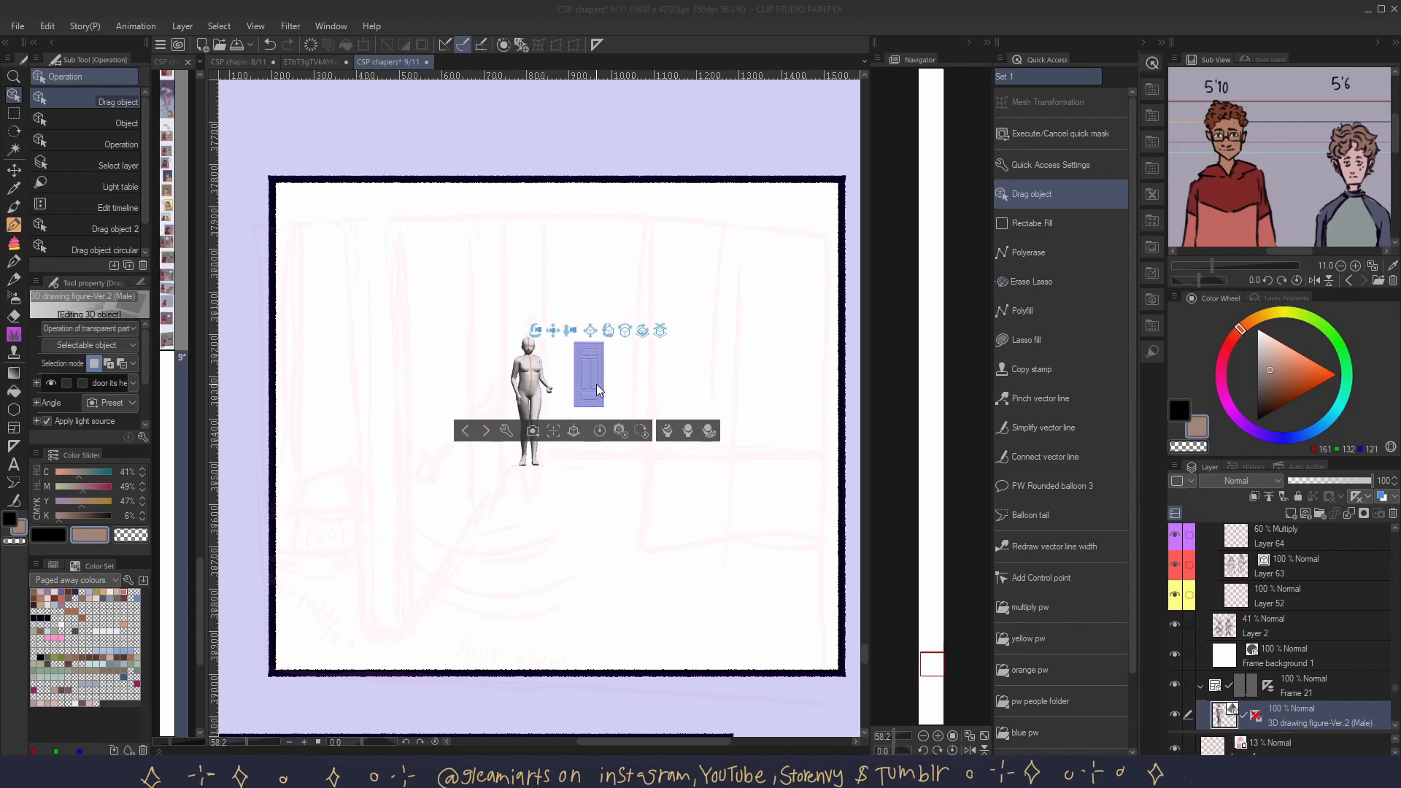
pyautogui.scroll(3, 597, 384)
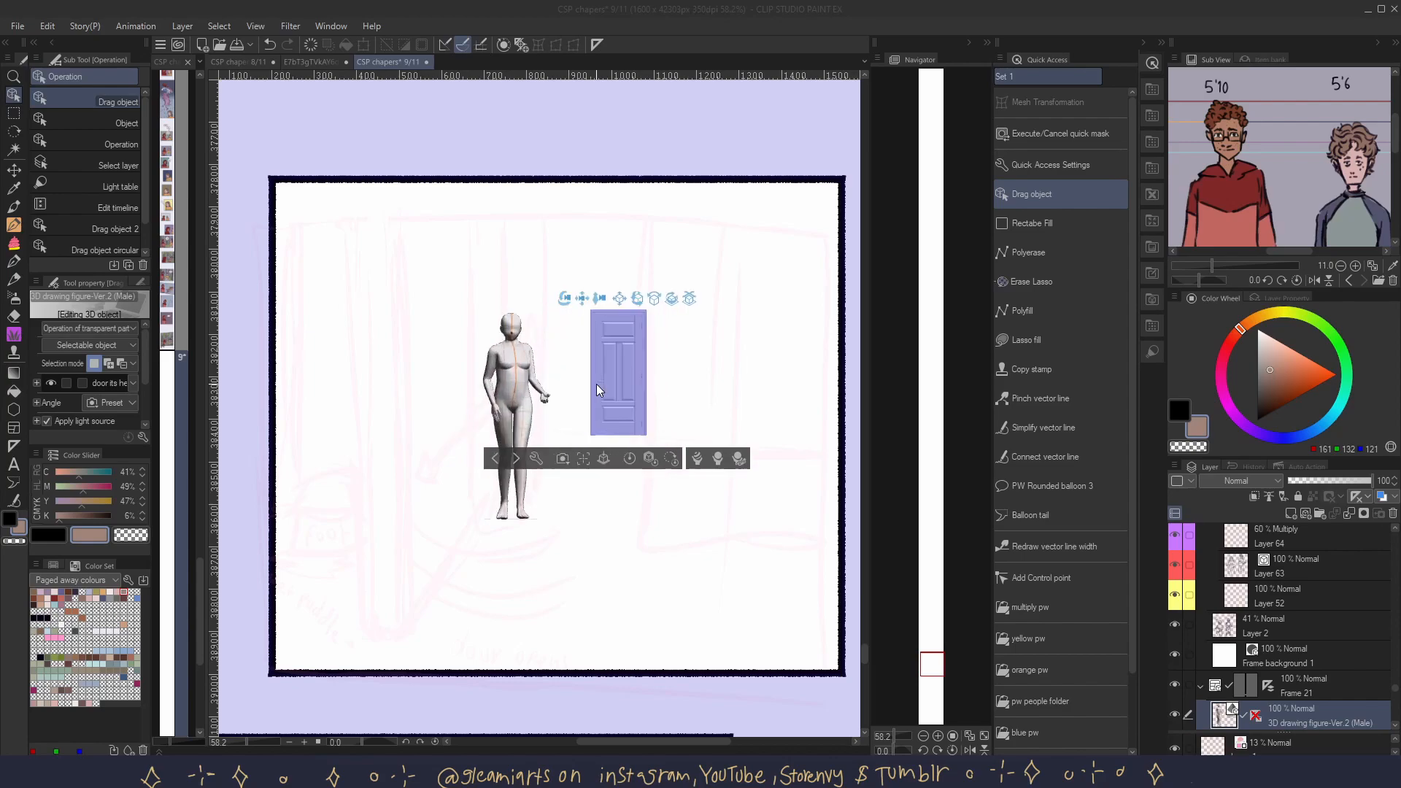
pyautogui.moveTo(564, 298)
pyautogui.mouseDown()
pyautogui.moveTo(568, 312)
pyautogui.moveTo(550, 300)
pyautogui.mouseUp()
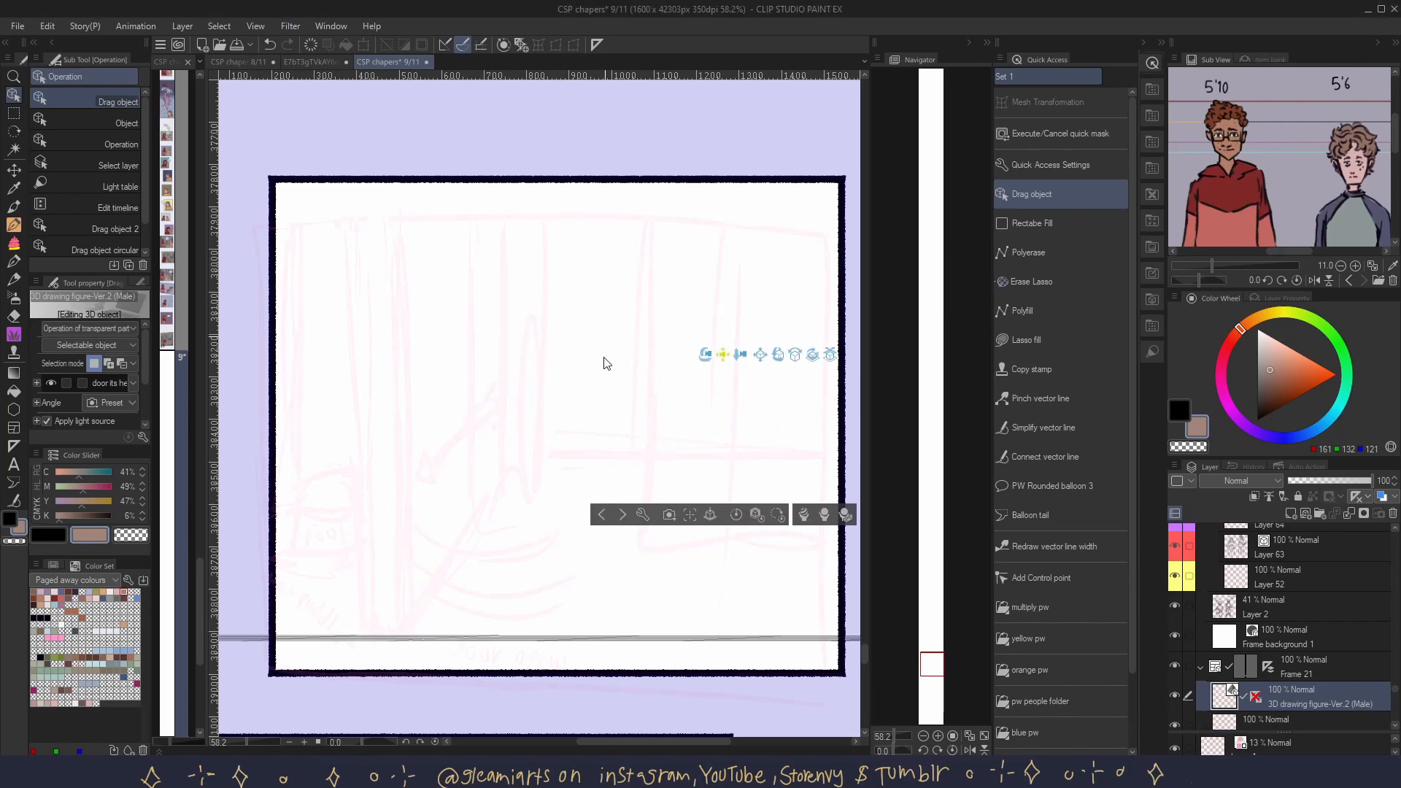
pyautogui.moveTo(761, 370); pyautogui.dragTo(663, 579)
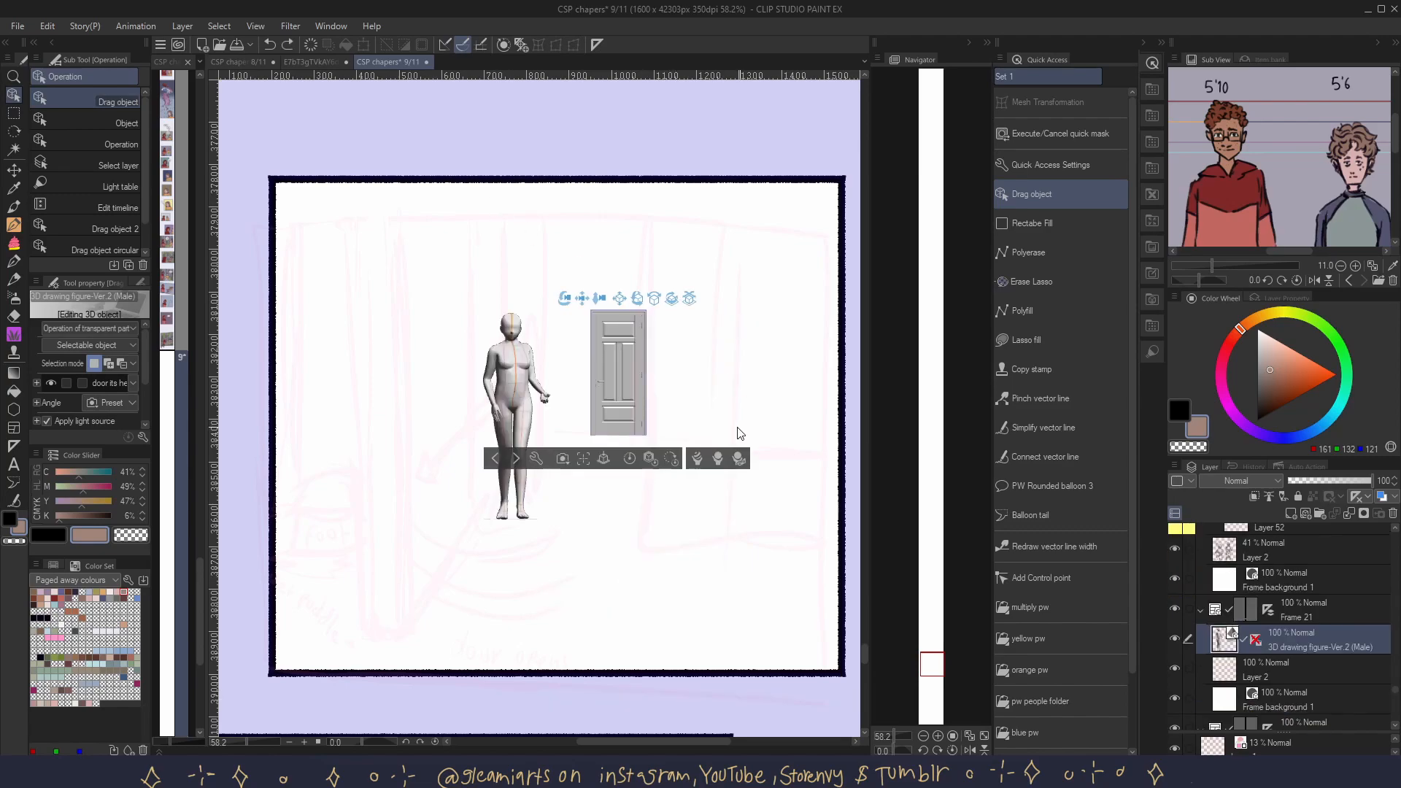
pyautogui.click(626, 396)
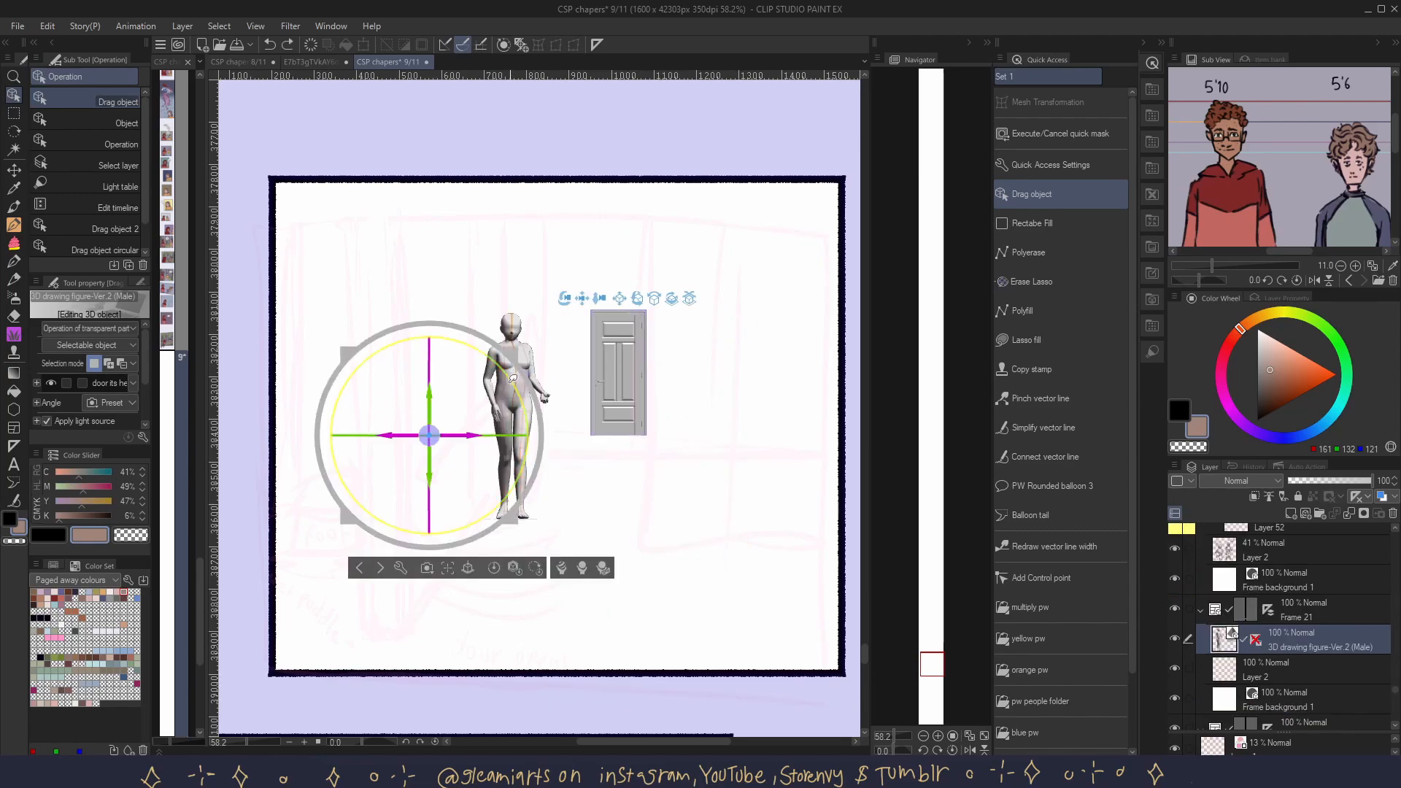
pyautogui.click(512, 403)
pyautogui.click(620, 398)
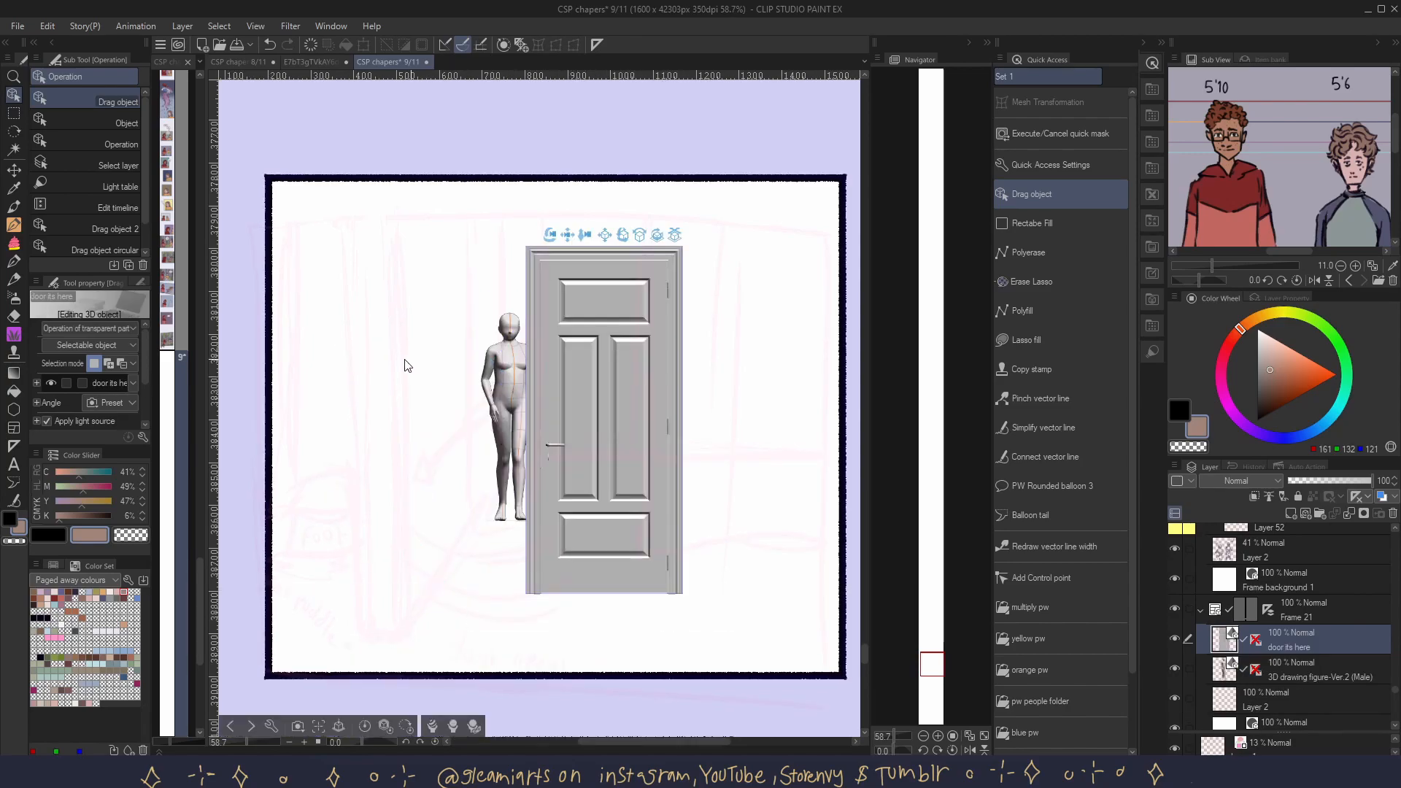
# Place the door on its own 3D layer beside the figure, turn it slightly, and save the document.
pyautogui.moveTo(615, 234); pyautogui.dragTo(366, 379)
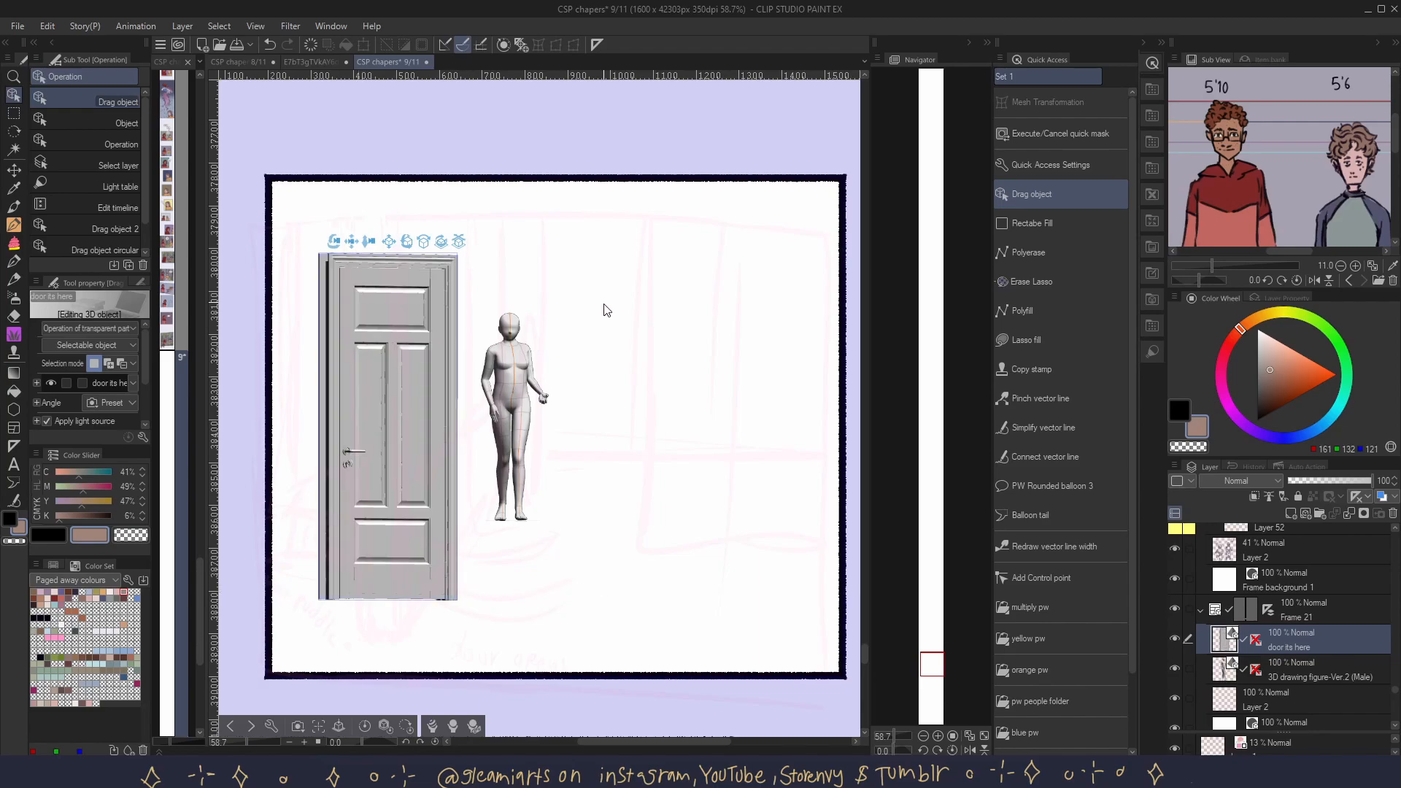
pyautogui.click(388, 348)
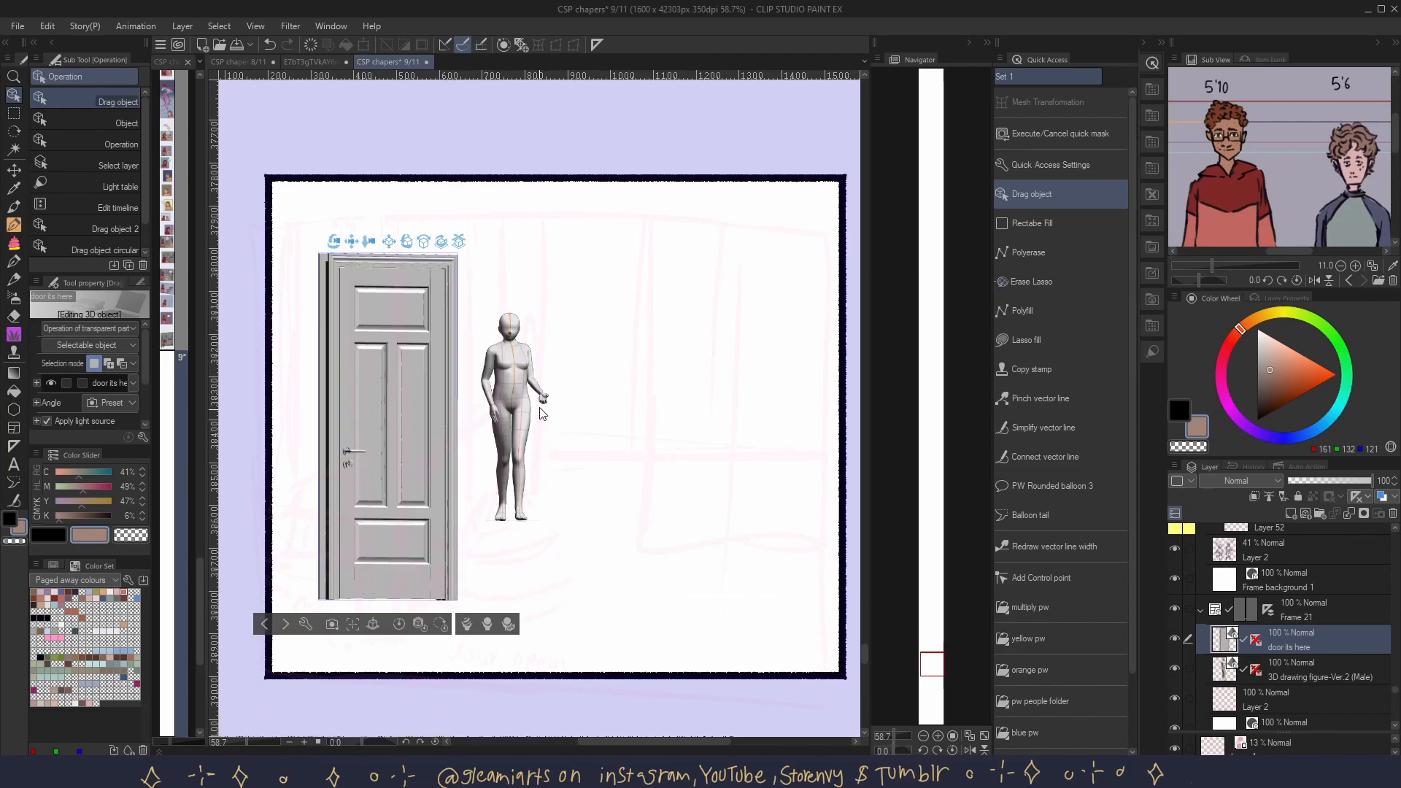
pyautogui.moveTo(387, 350); pyautogui.dragTo(386, 364)
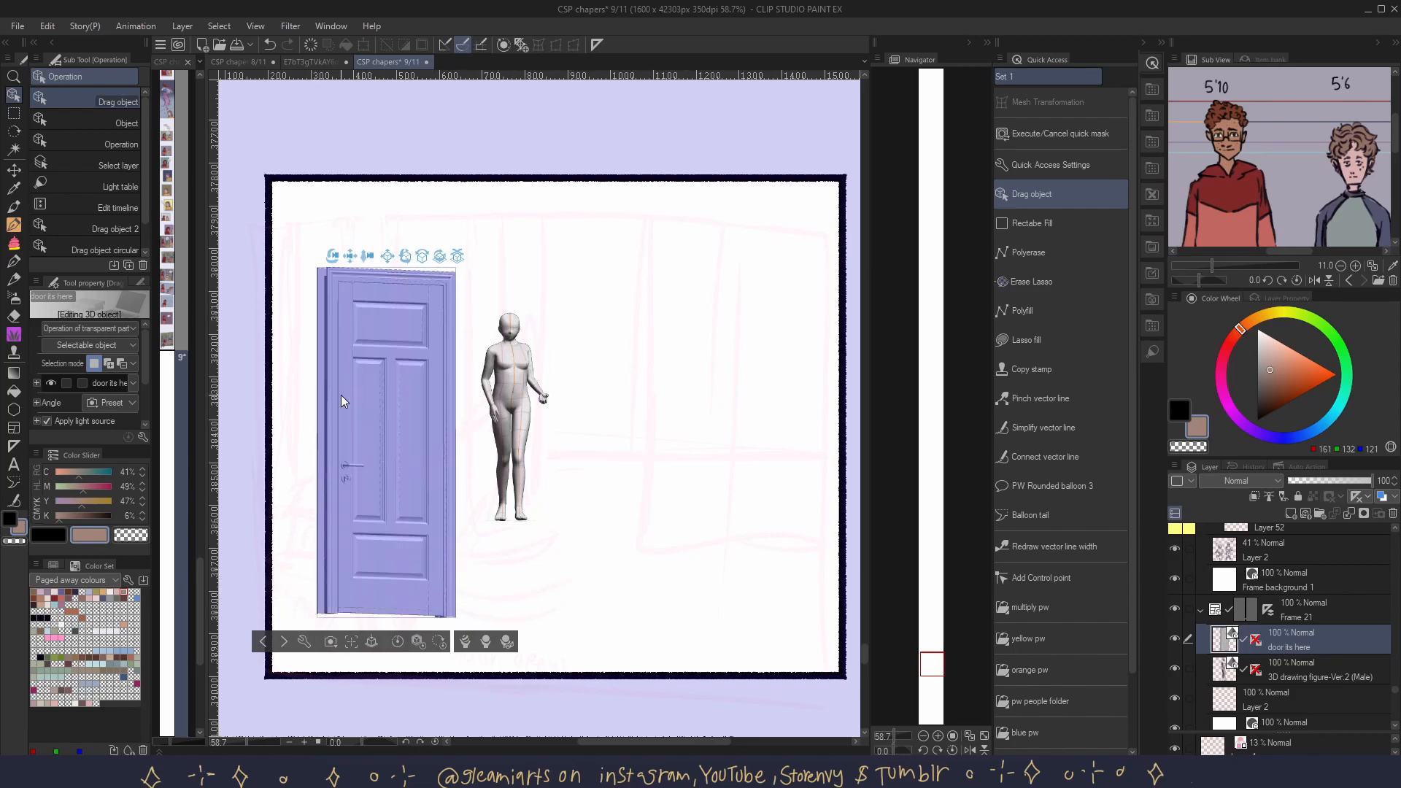
pyautogui.click(375, 404)
pyautogui.hotkey('ctrl', 's')
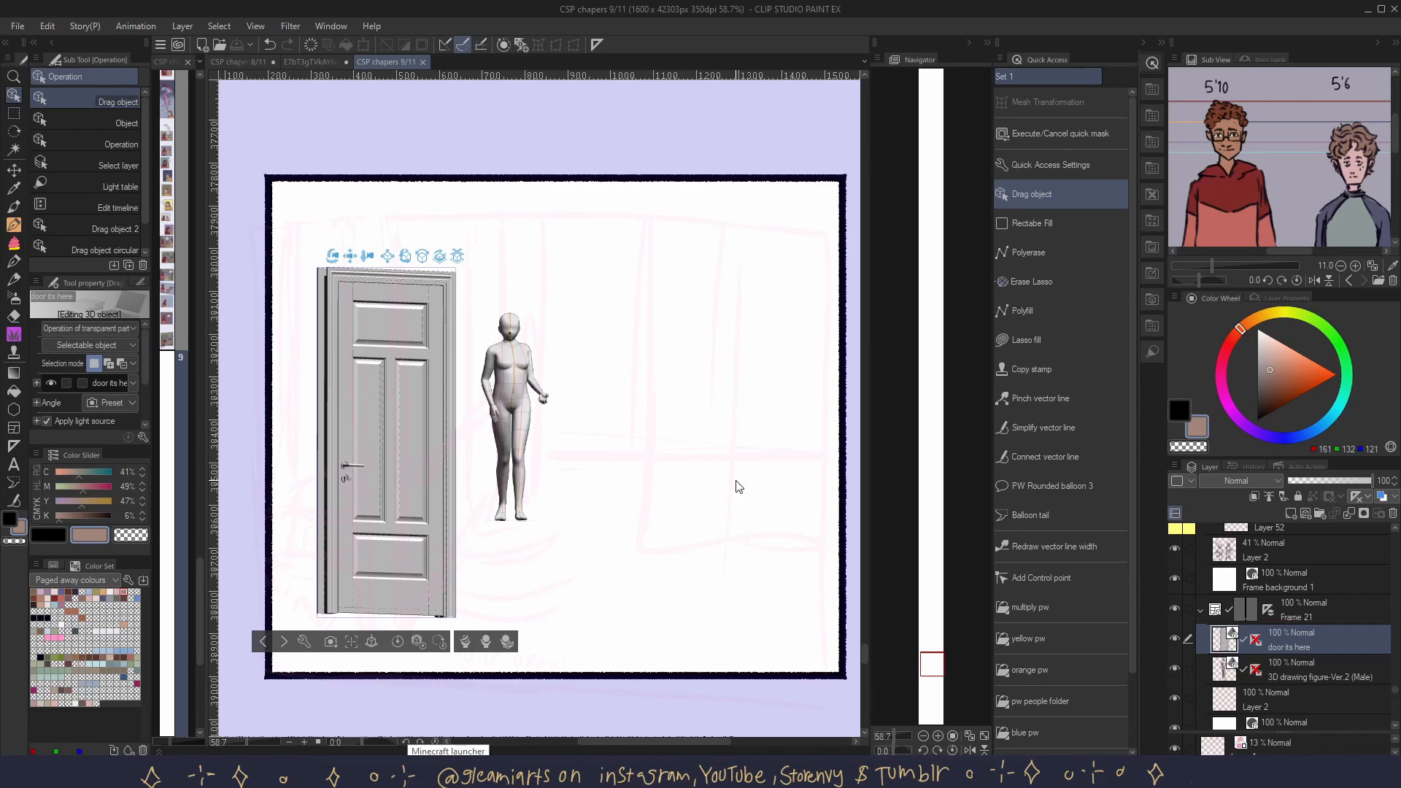
# Angle the door layer's view into a close perspective and enlarge the figure so its legs stand beside the door.
pyautogui.click(330, 400)
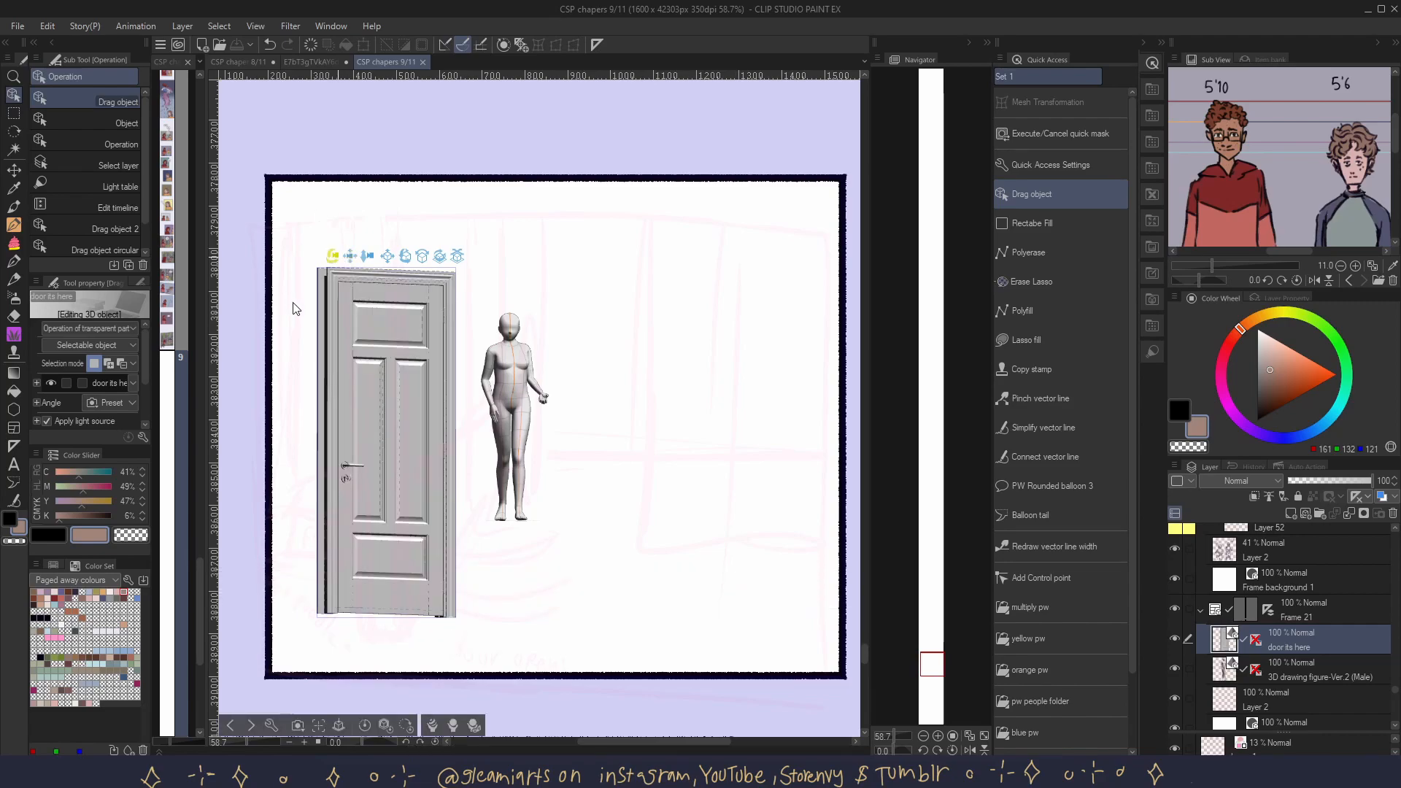
pyautogui.moveTo(344, 256); pyautogui.dragTo(427, 411)
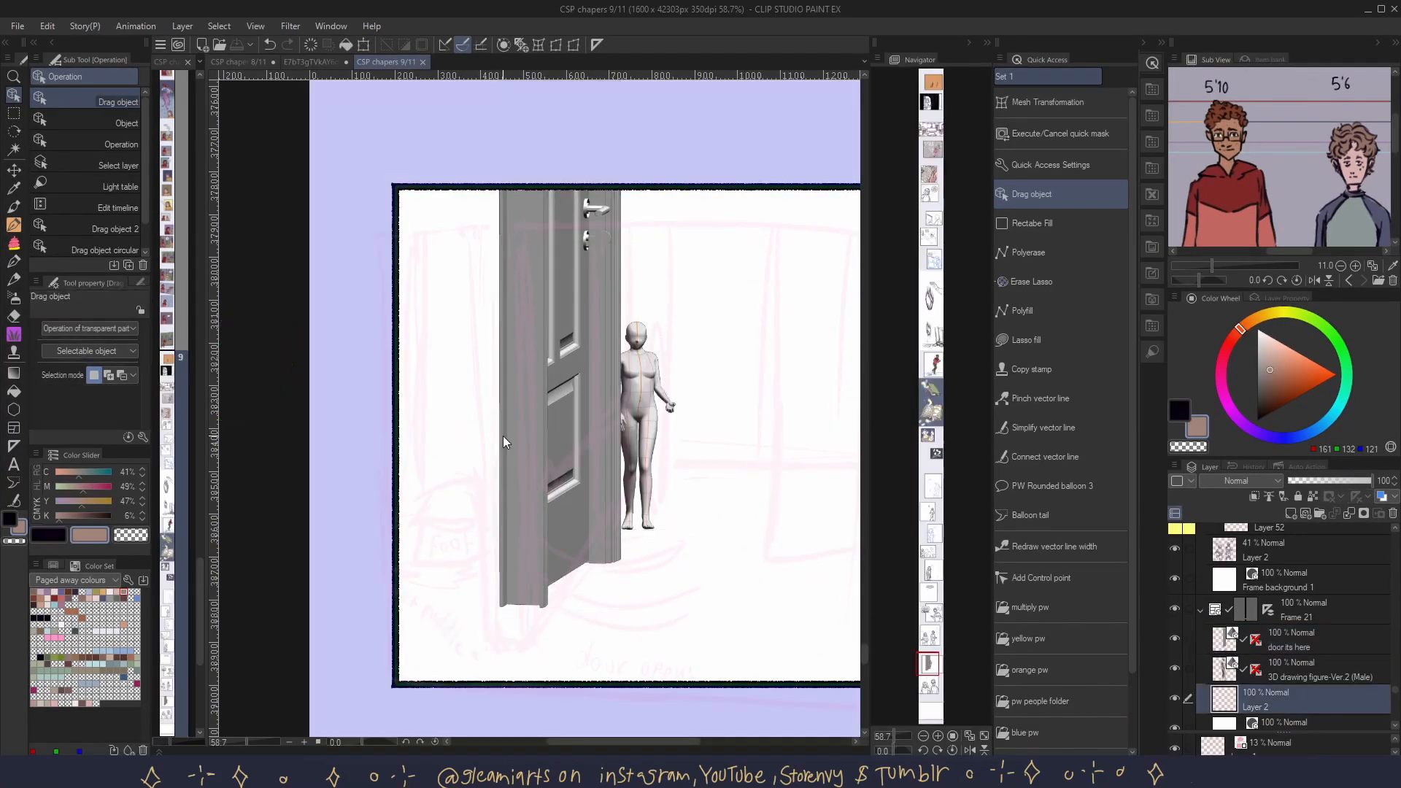
pyautogui.moveTo(1233, 719); pyautogui.dragTo(1186, 694)
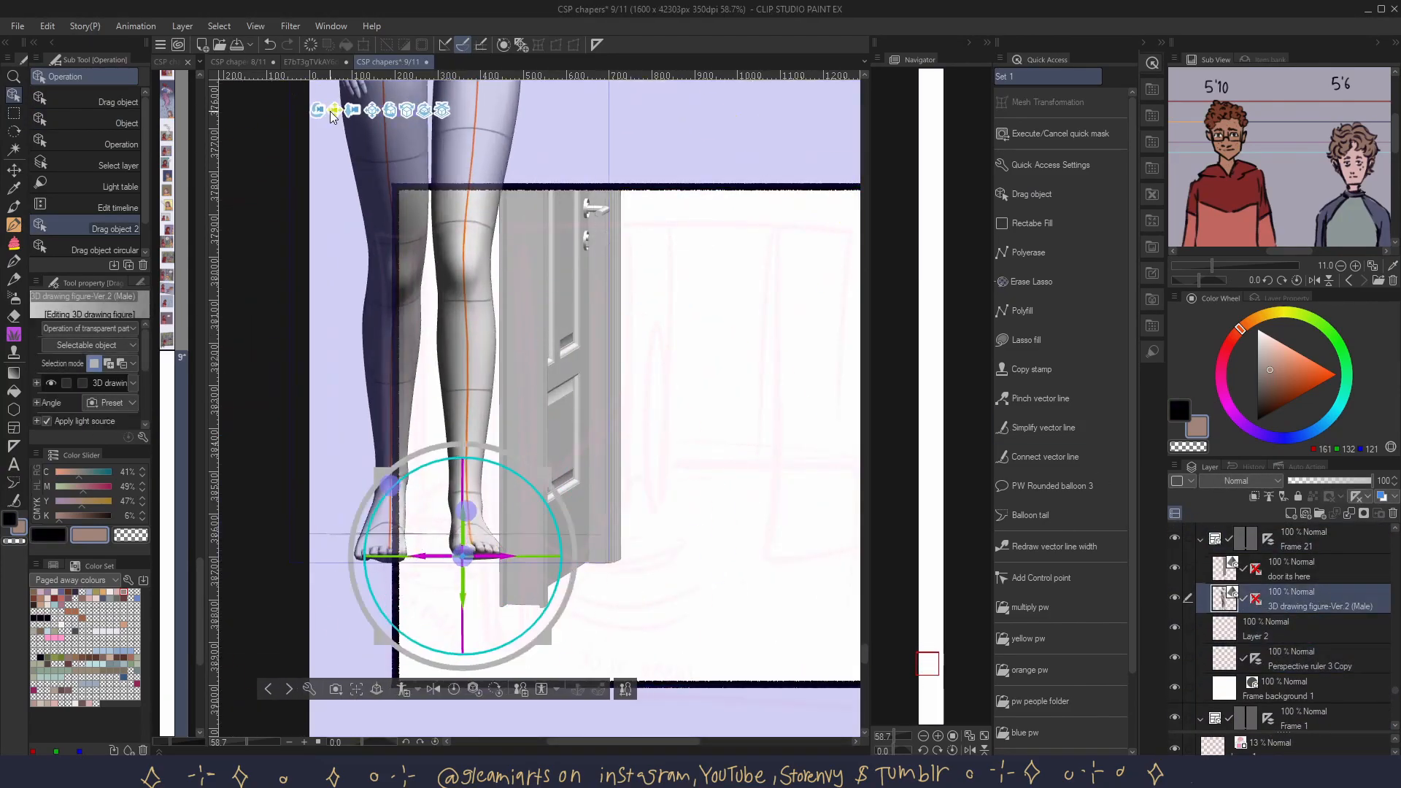
pyautogui.moveTo(330, 111); pyautogui.dragTo(405, 103)
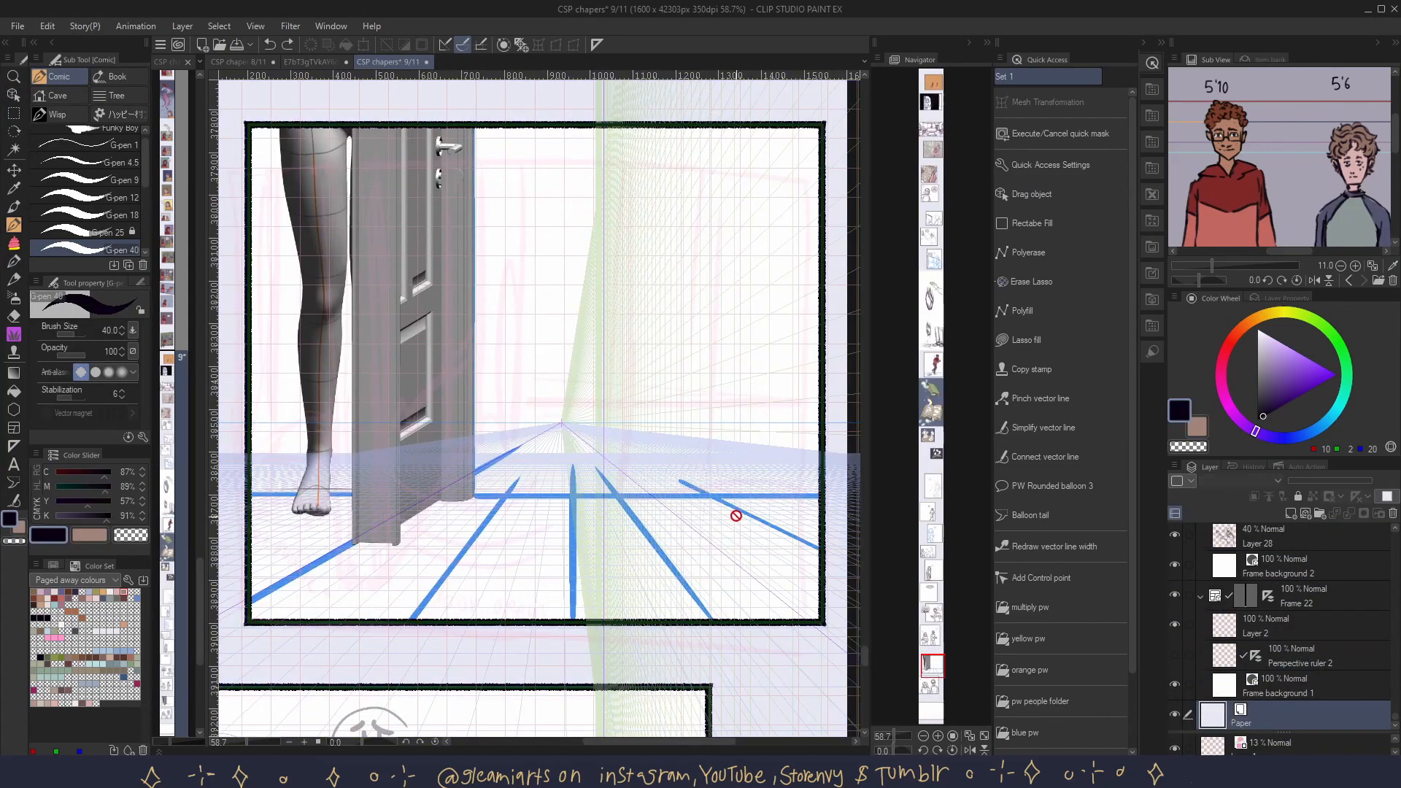
# Add the layer folder for the background and ink the door frame, wall boards and floor planks along the perspective ruler.
pyautogui.click(587, 528)
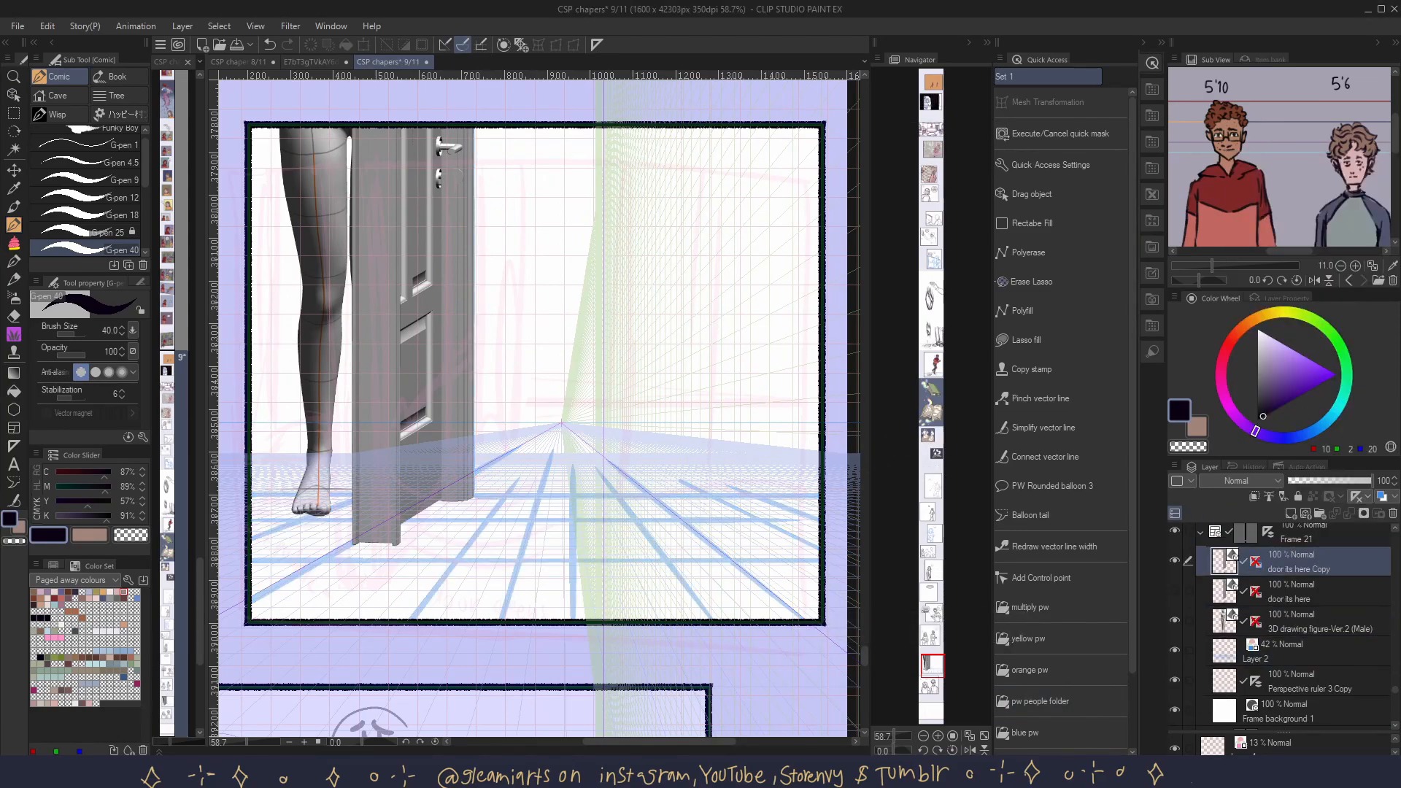
pyautogui.click(1036, 701)
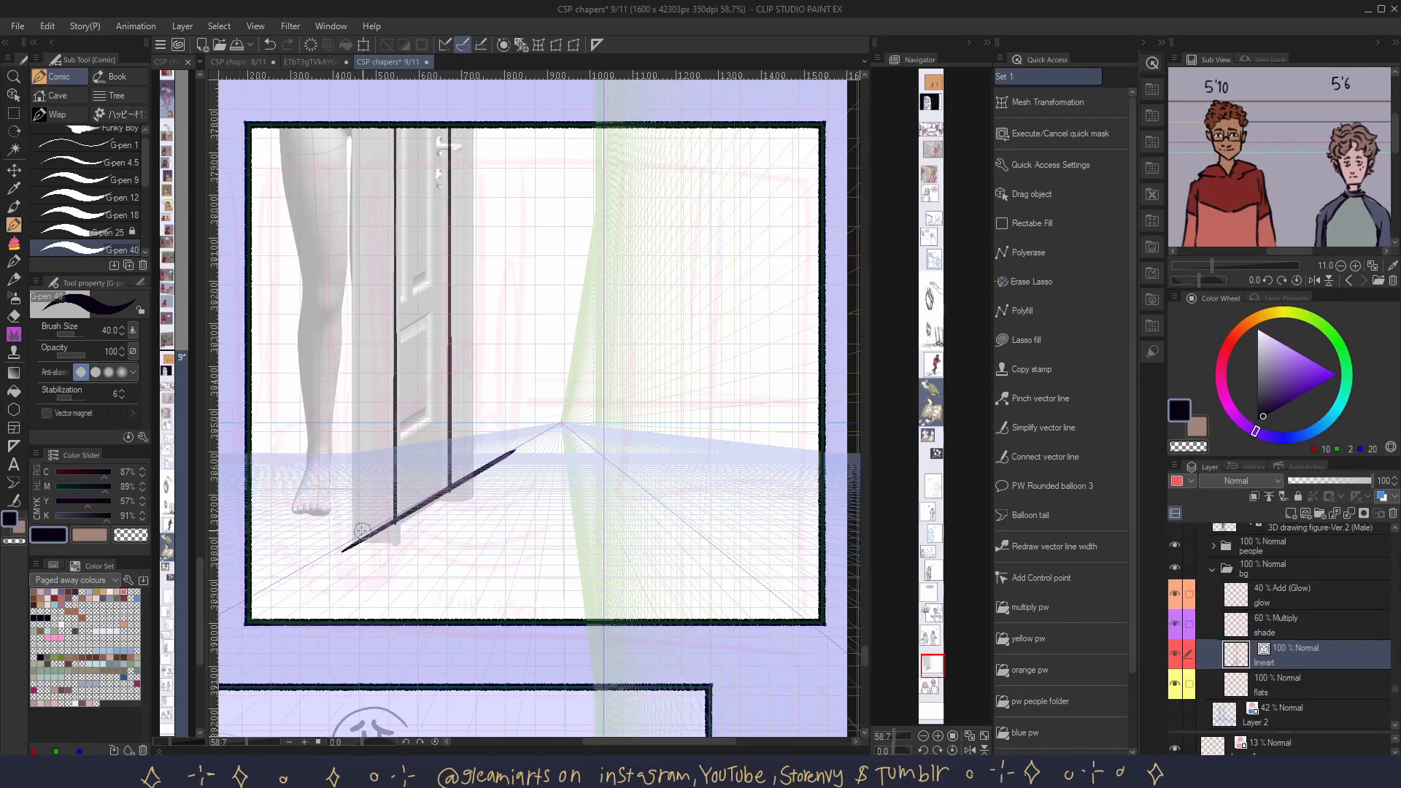
pyautogui.moveTo(387, 128); pyautogui.dragTo(387, 522)
pyautogui.moveTo(475, 481); pyautogui.dragTo(819, 480)
pyautogui.moveTo(540, 128); pyautogui.dragTo(540, 452)
pyautogui.moveTo(255, 128); pyautogui.dragTo(254, 492)
pyautogui.moveTo(260, 421); pyautogui.dragTo(349, 421)
pyautogui.moveTo(669, 484); pyautogui.dragTo(812, 567)
pyautogui.moveTo(416, 534); pyautogui.dragTo(249, 613)
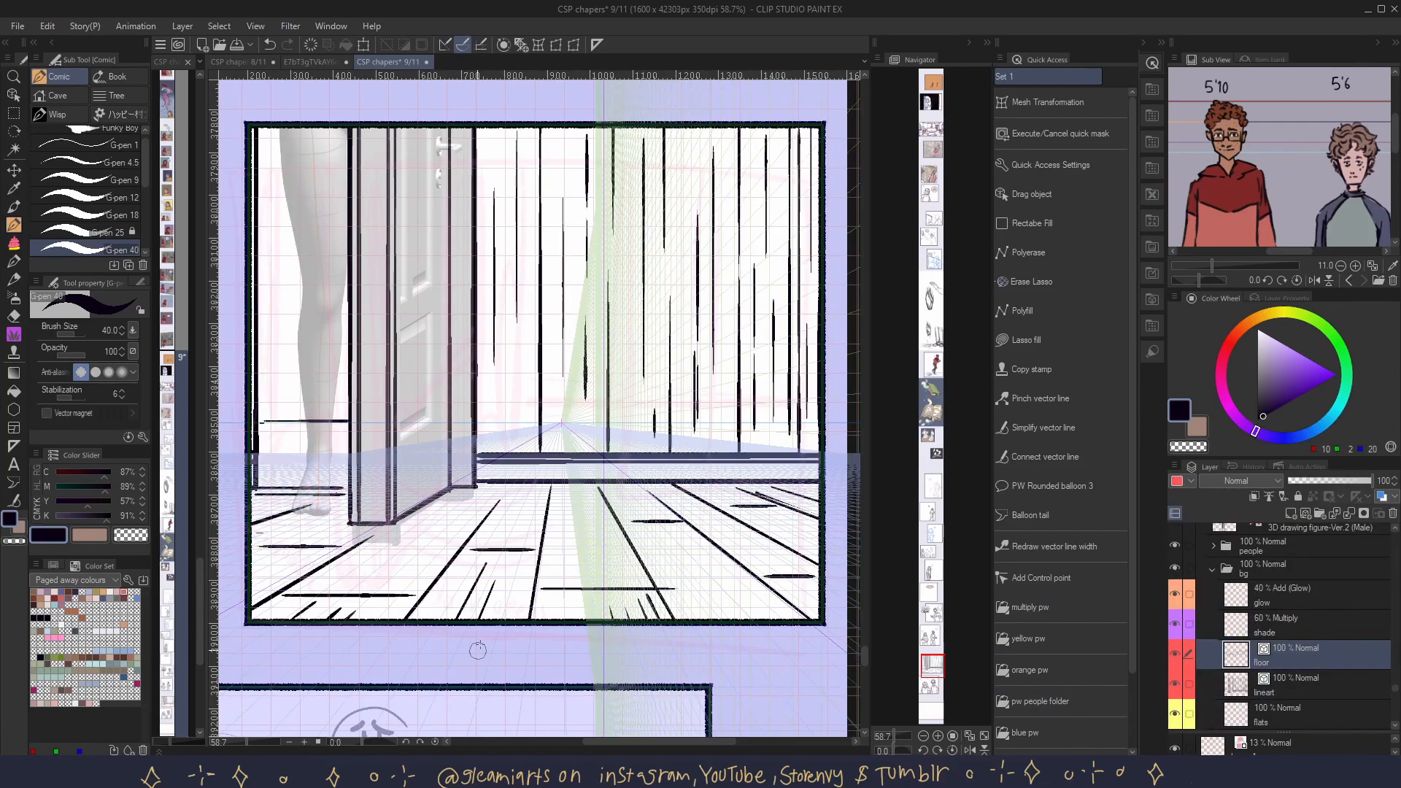
# Outline the rug on the floor in perspective and fill it with purple.
pyautogui.moveTo(711, 517); pyautogui.dragTo(764, 553)
pyautogui.moveTo(764, 554); pyautogui.dragTo(819, 508)
pyautogui.moveTo(430, 532); pyautogui.dragTo(321, 616)
pyautogui.moveTo(427, 532); pyautogui.dragTo(759, 544)
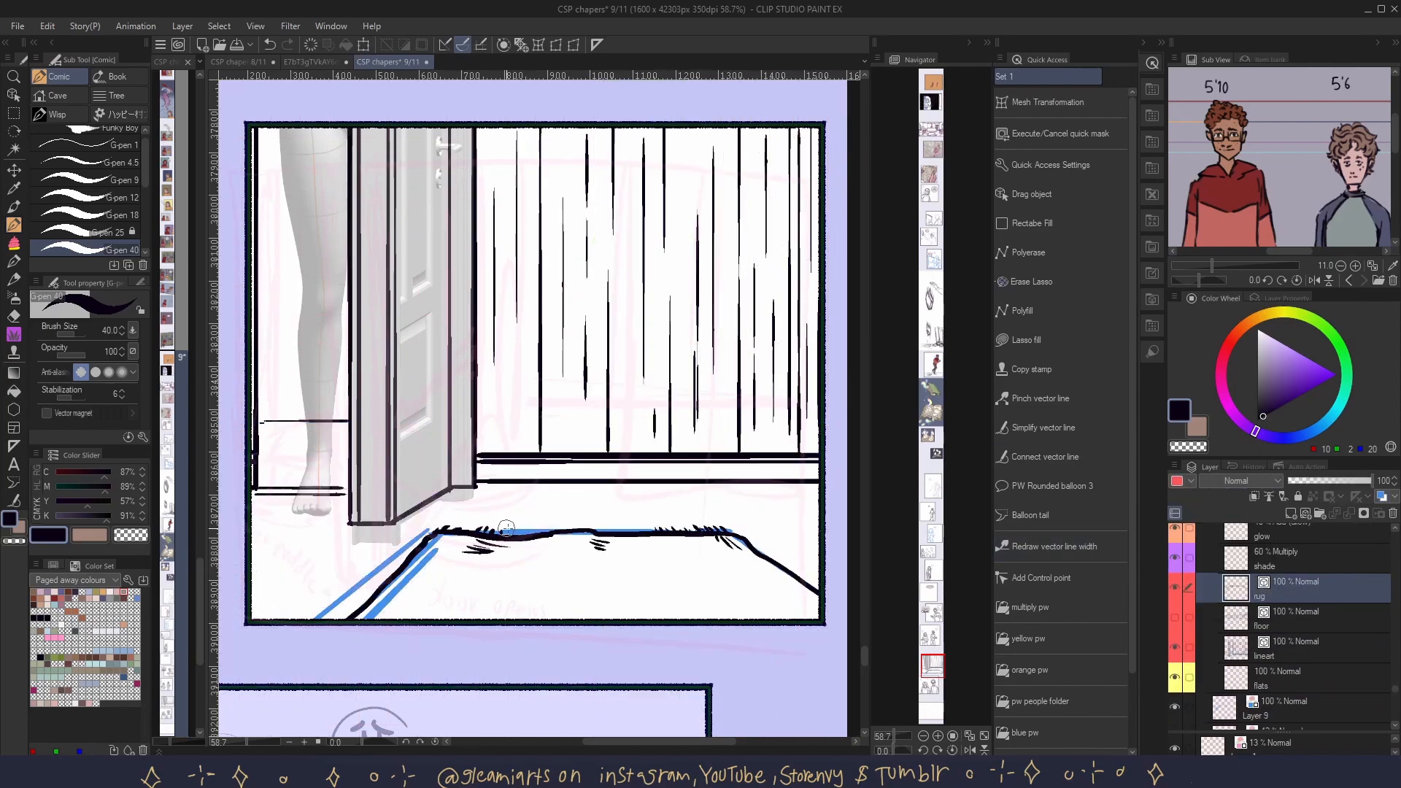
pyautogui.click(547, 576)
# Hide the background line art and sketch the leg and foot in purple over the 3D figure.
pyautogui.click(1174, 678)
pyautogui.moveTo(335, 131); pyautogui.dragTo(306, 504)
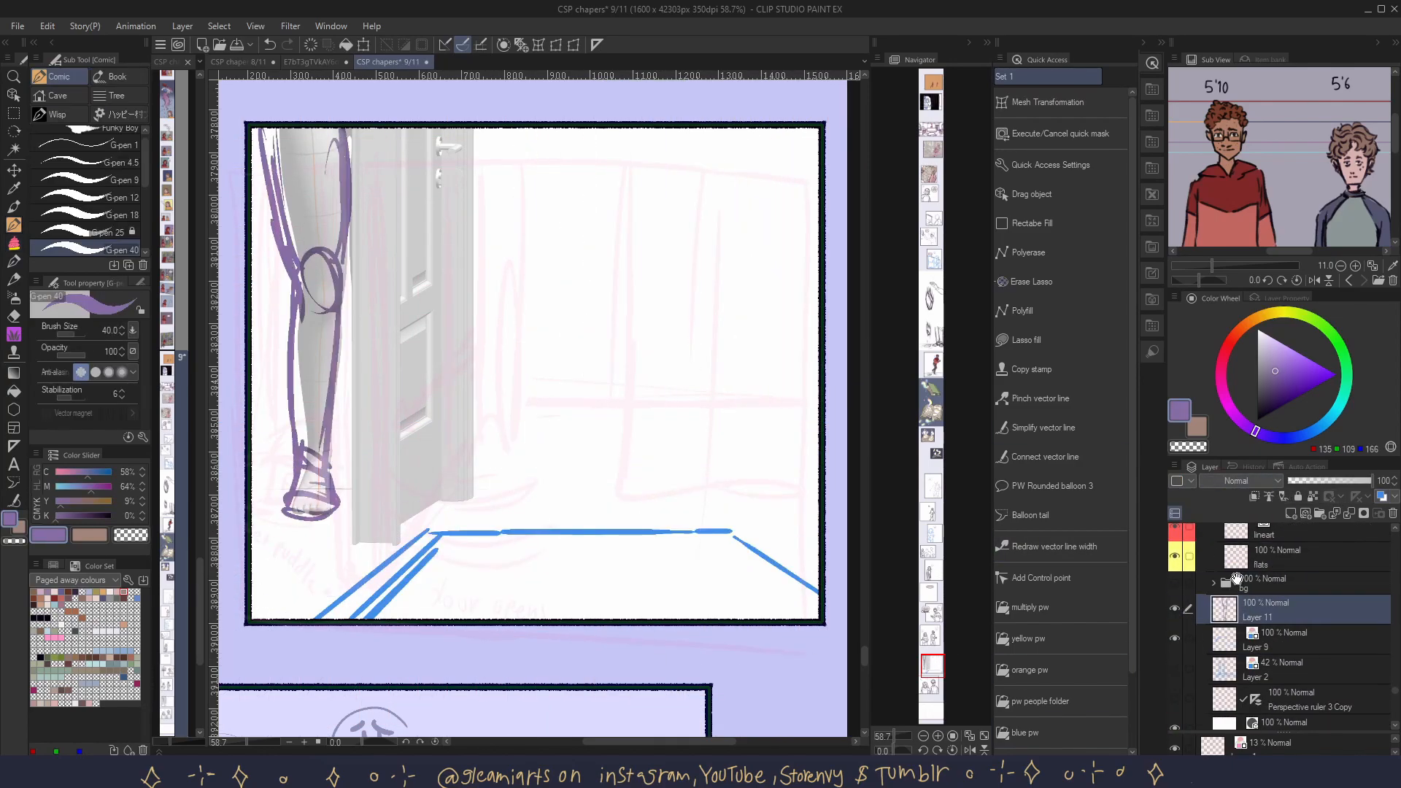
pyautogui.moveTo(300, 437); pyautogui.dragTo(336, 511)
# Show the background again and ink the door's slanted panel edge and vertical panel lines on the lineart layer.
pyautogui.click(1174, 690)
pyautogui.moveTo(403, 267); pyautogui.dragTo(446, 314)
pyautogui.moveTo(406, 295); pyautogui.dragTo(406, 479)
pyautogui.moveTo(443, 307); pyautogui.dragTo(444, 469)
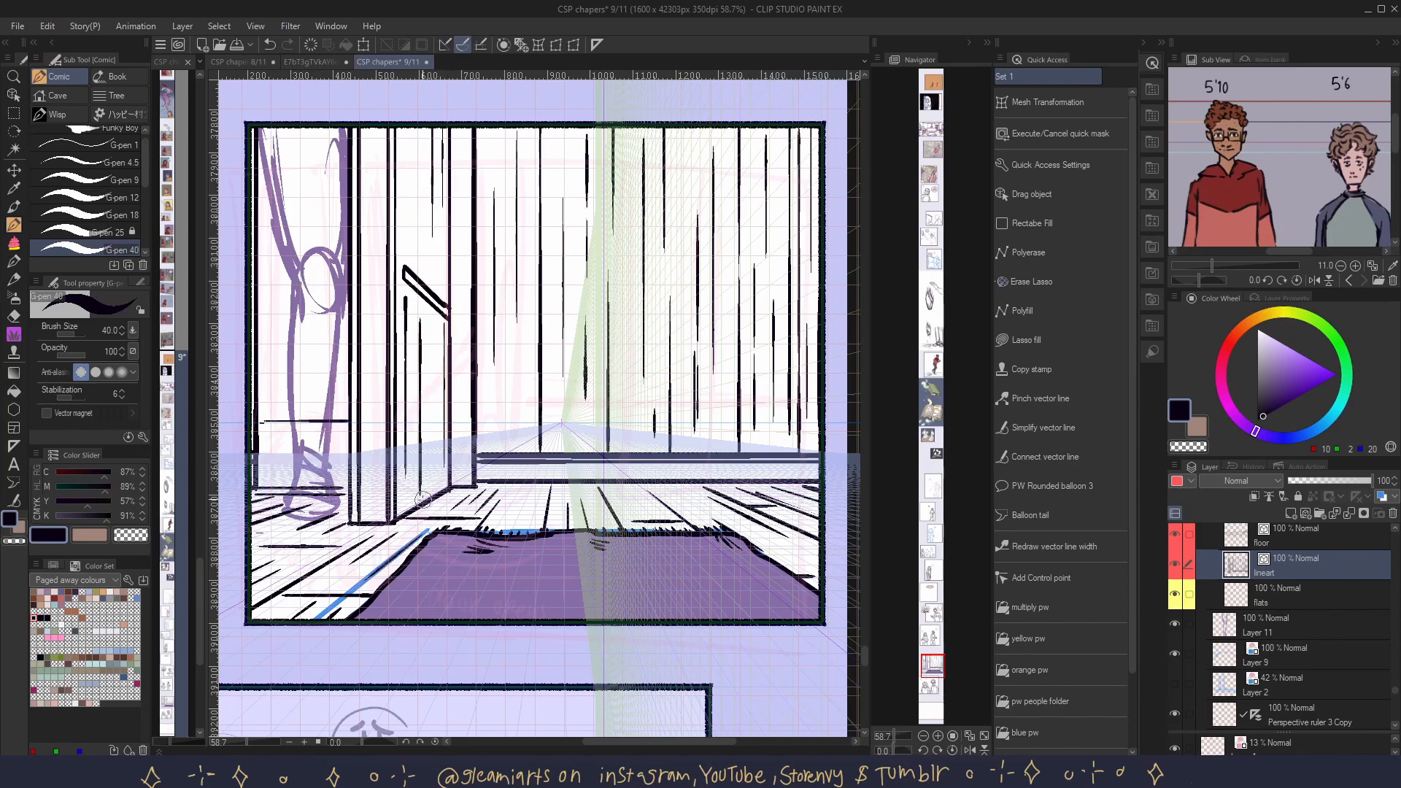
pyautogui.moveTo(403, 285); pyautogui.dragTo(447, 321)
# Place pink rain speed lines at an angle of -80.0 around the sketched leg.
pyautogui.scroll(3, 1276, 620)
pyautogui.click(1284, 674)
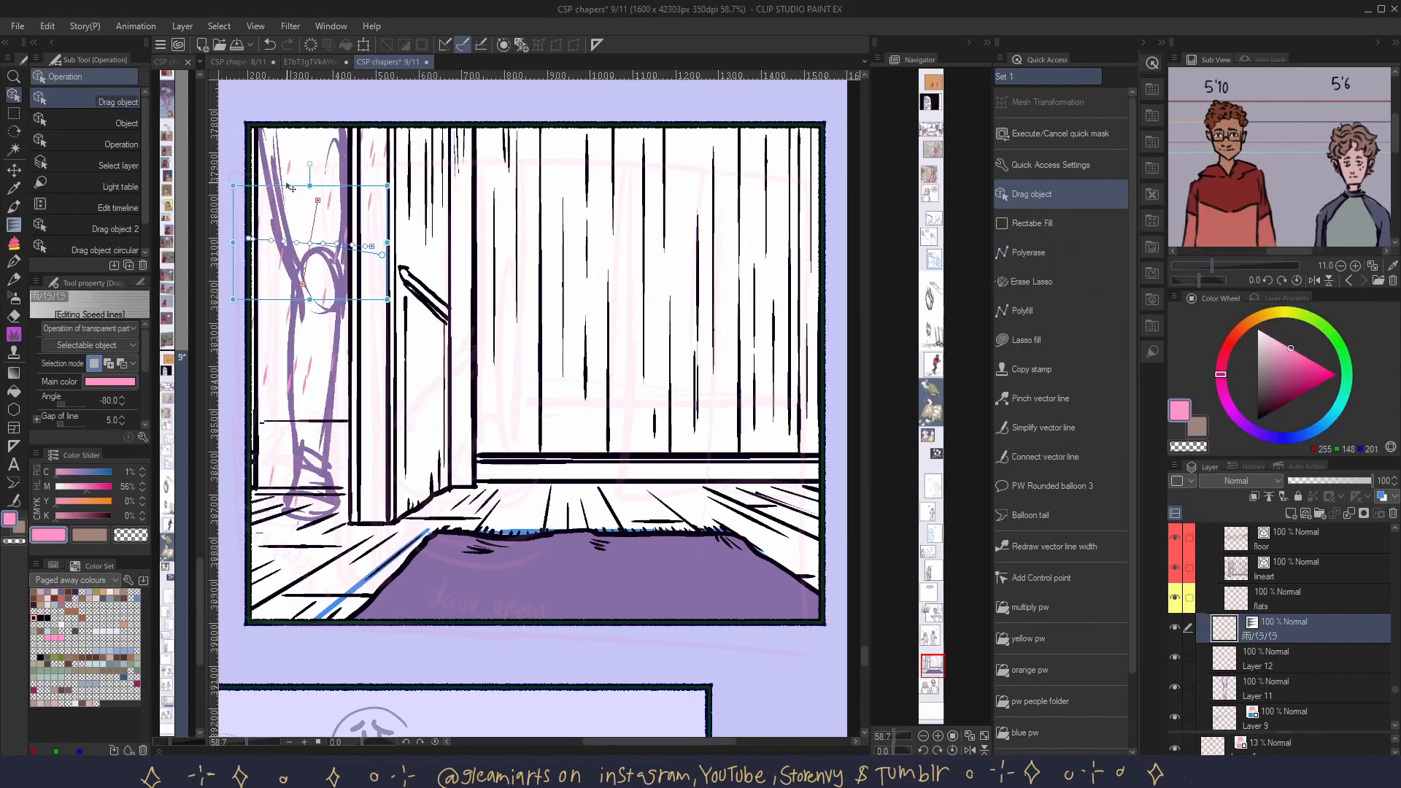
pyautogui.click(1061, 194)
pyautogui.click(1240, 649)
# Draw curved pale motion lines sweeping across the floor from the bottom of the door on the fx layer.
pyautogui.press('p')
pyautogui.moveTo(350, 461)
pyautogui.mouseDown()
pyautogui.moveTo(562, 511)
pyautogui.moveTo(562, 525)
pyautogui.mouseUp()
pyautogui.press('p')
pyautogui.click(1175, 564)
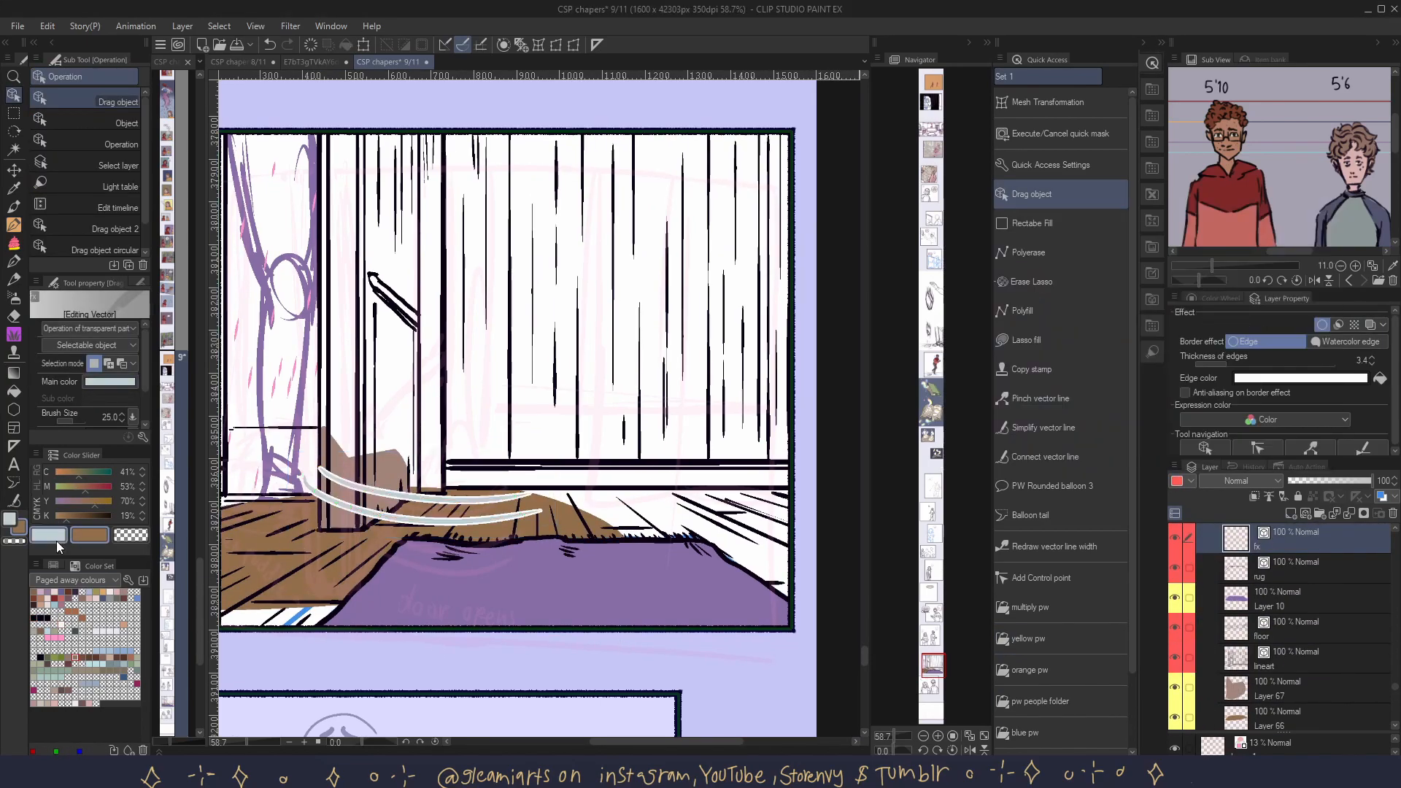
# Ink the trouser leg, cuff and shoe over the sketch on the people folder's lineart layer.
pyautogui.click(1284, 620)
pyautogui.moveTo(281, 489); pyautogui.dragTo(324, 510)
pyautogui.moveTo(339, 139); pyautogui.dragTo(340, 306)
pyautogui.moveTo(248, 157); pyautogui.dragTo(278, 474)
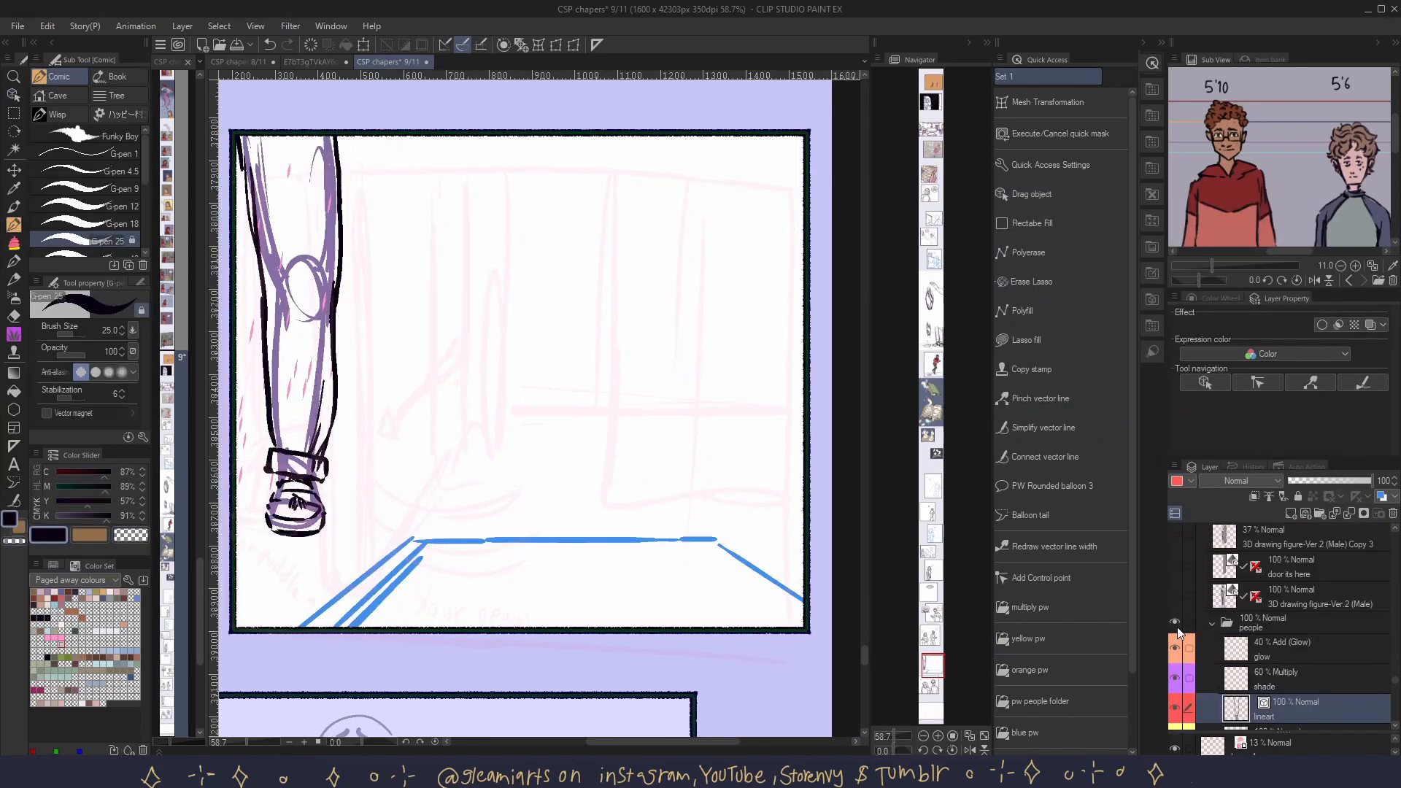
# Add colour layers in the people folder and fill the shoes with blue and the trousers with pink.
pyautogui.scroll(-2, 1276, 620)
pyautogui.click(1291, 513)
pyautogui.click(1290, 512)
pyautogui.press('g')
pyautogui.click(301, 510)
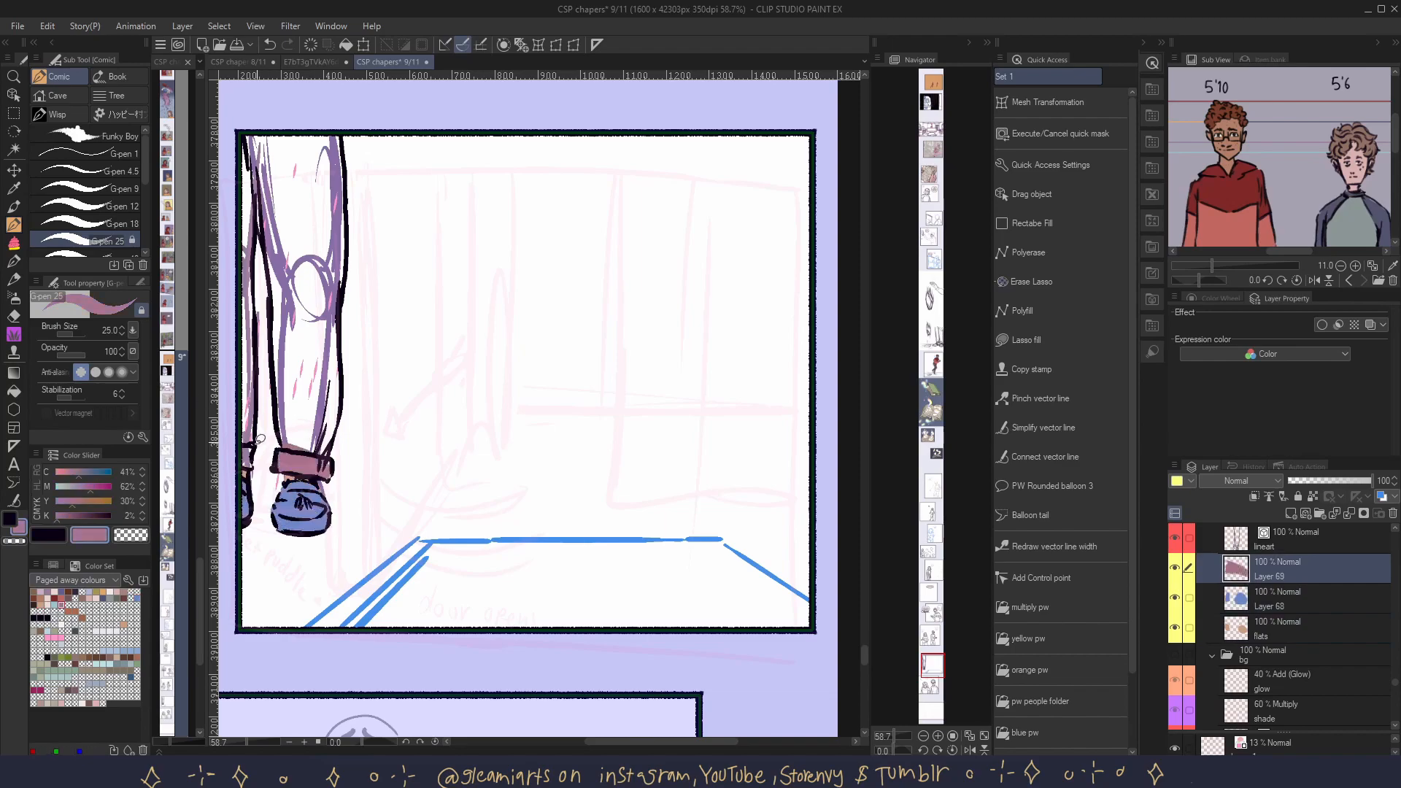
pyautogui.click(299, 292)
# Fill the wall with dusty rose and the door with blue on separate background colour layers.
pyautogui.moveTo(511, 182); pyautogui.dragTo(510, 438)
pyautogui.click(656, 292)
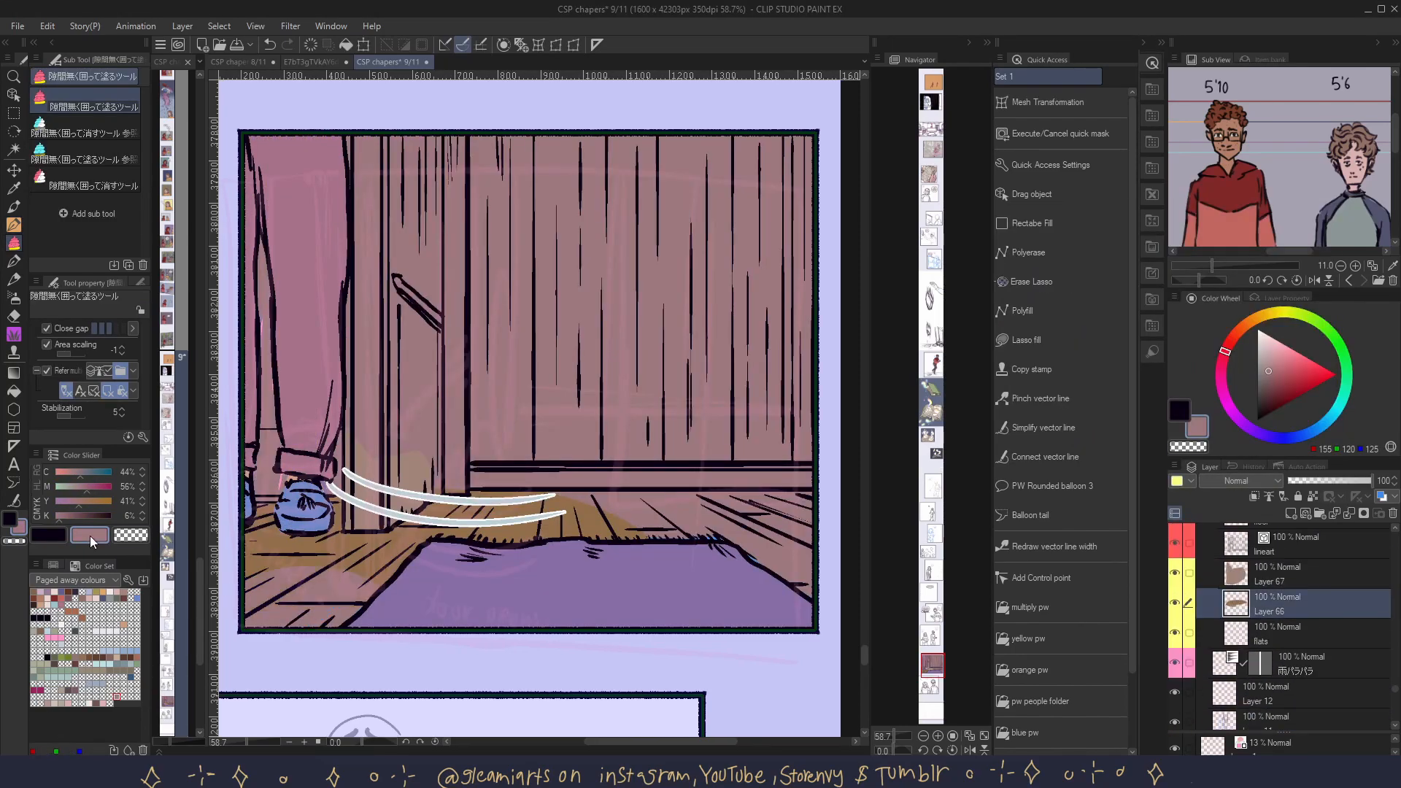
pyautogui.click(88, 241)
pyautogui.moveTo(276, 467); pyautogui.dragTo(486, 481)
pyautogui.click(1290, 513)
pyautogui.click(423, 365)
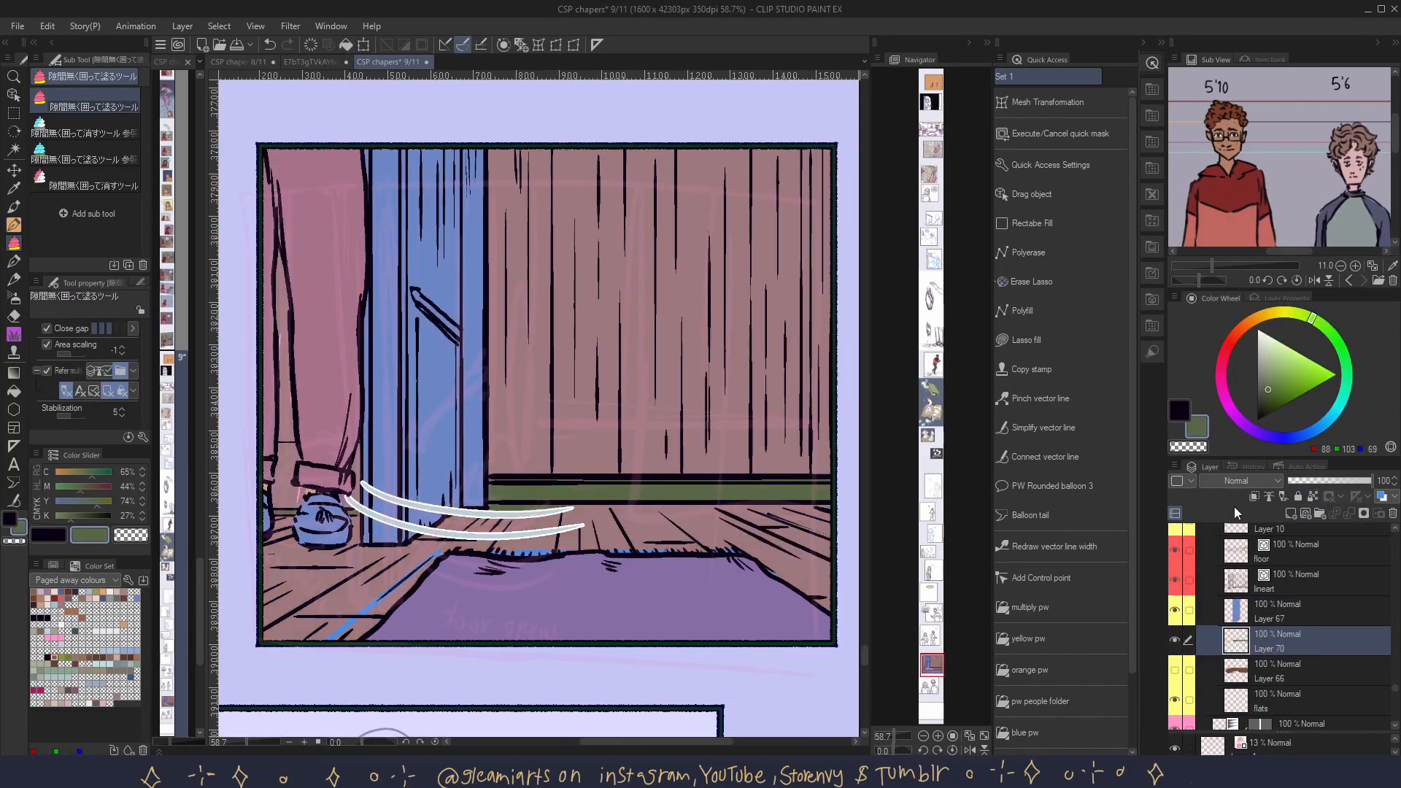
# Fill the baseboard with muted purple and make a selection from a colour layer's contents.
pyautogui.click(657, 493)
pyautogui.click(657, 495)
pyautogui.click(1284, 553)
pyautogui.keyDown('ctrl'); pyautogui.click(1235, 642); pyautogui.keyUp('ctrl')
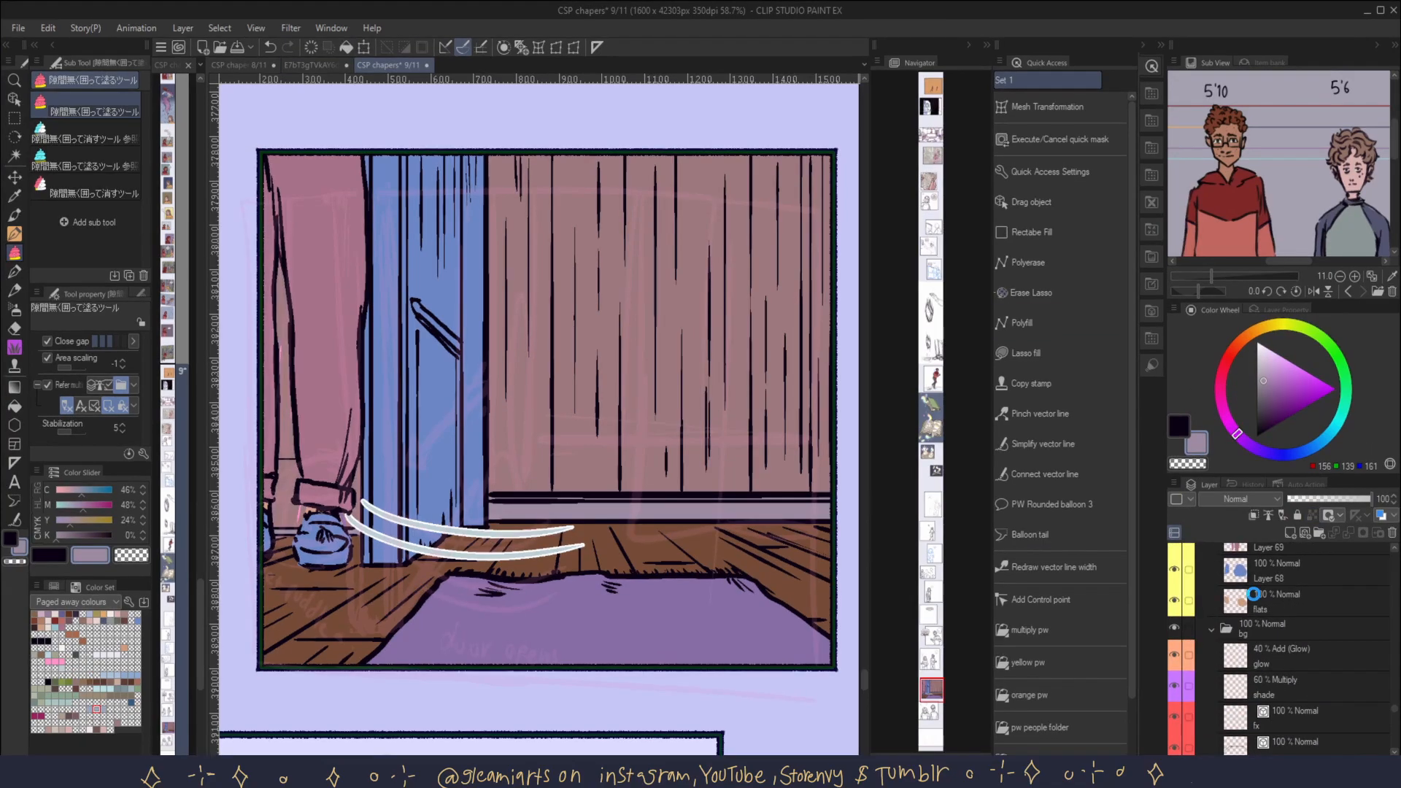
pyautogui.click(1306, 680)
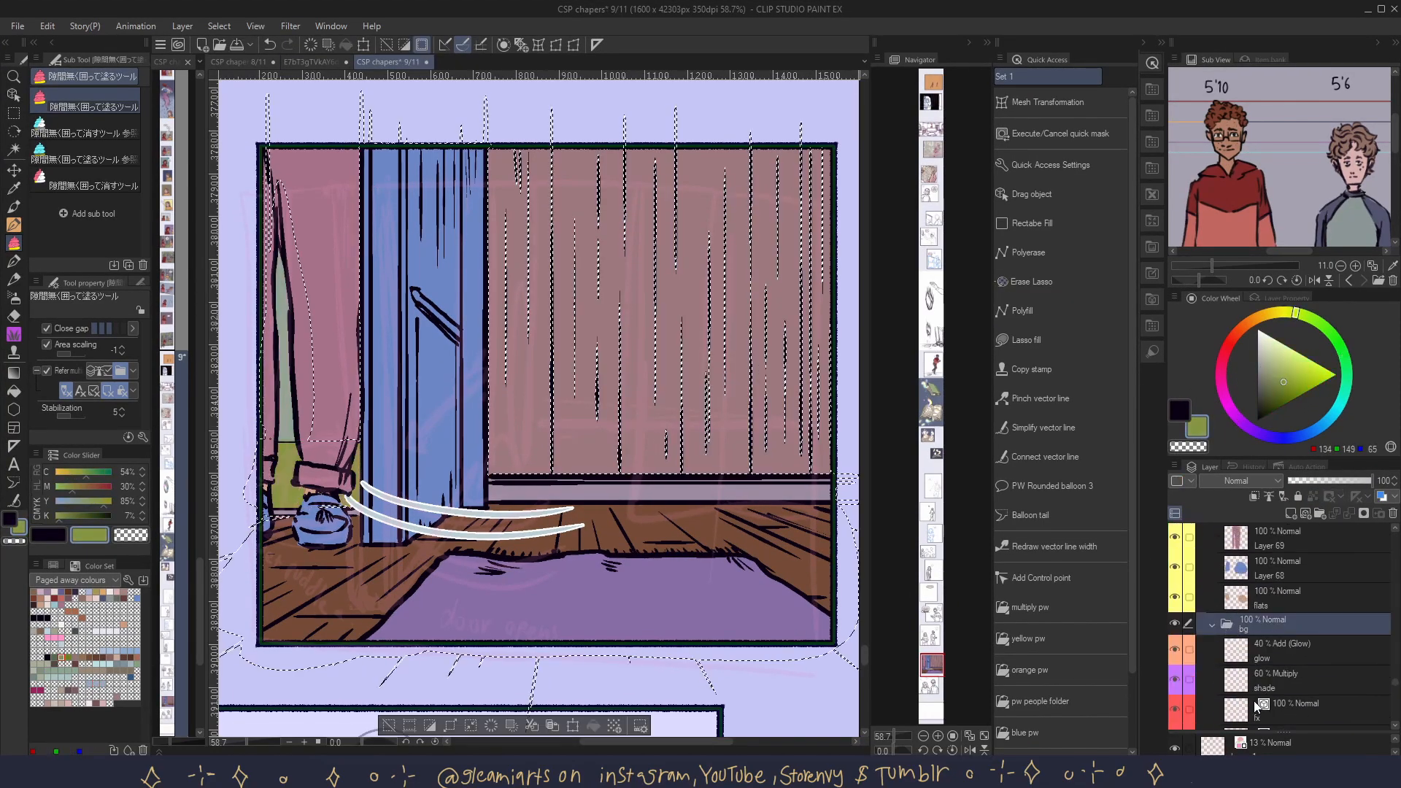
# Paint purple shadows over the trousers, door, wall and rug on the 60% Multiply shade layers.
pyautogui.moveTo(510, 161); pyautogui.dragTo(478, 483)
pyautogui.moveTo(292, 218); pyautogui.dragTo(307, 474)
pyautogui.moveTo(256, 255); pyautogui.dragTo(306, 526)
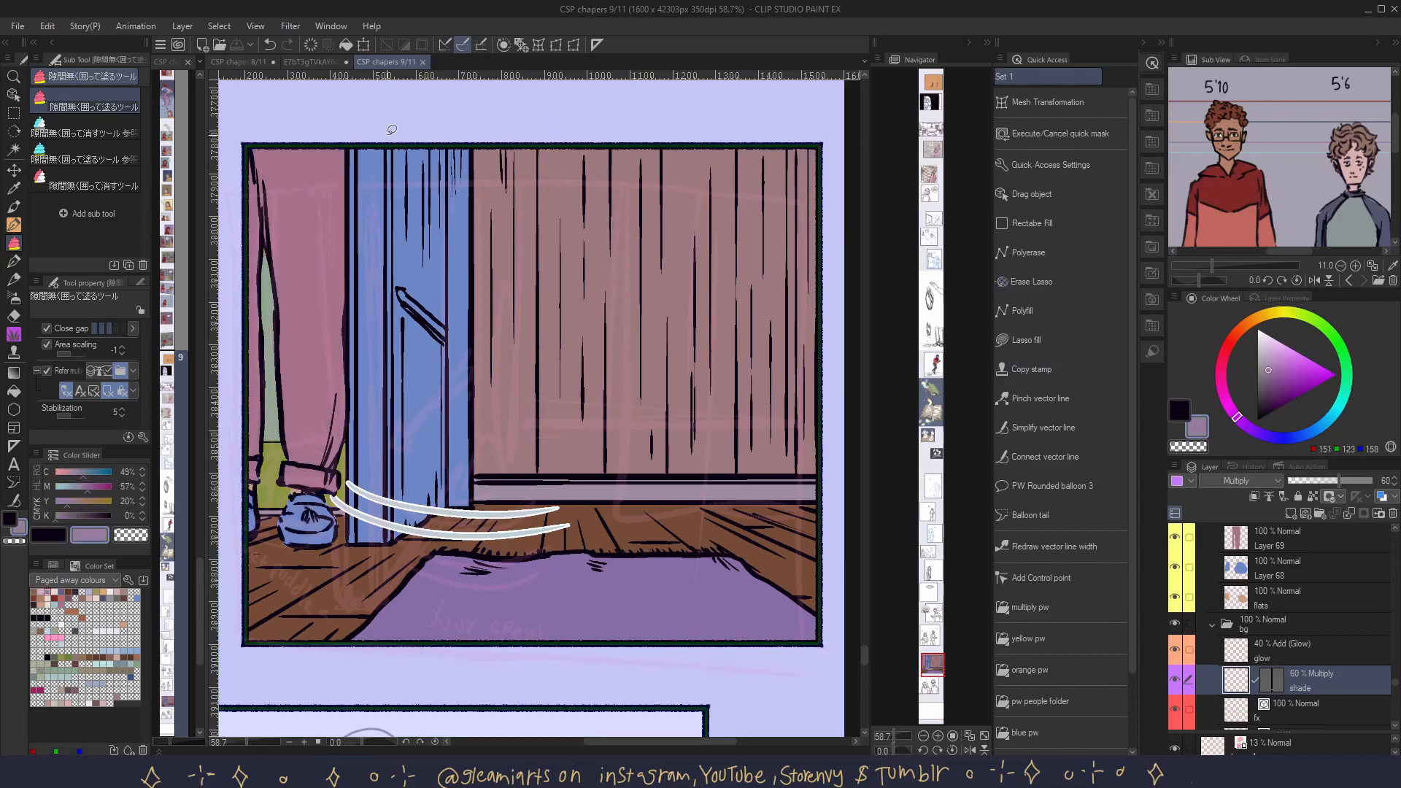
pyautogui.click(595, 563)
pyautogui.press('p')
pyautogui.click(1284, 636)
pyautogui.moveTo(307, 182)
pyautogui.mouseDown()
pyautogui.moveTo(299, 369)
pyautogui.moveTo(314, 438)
pyautogui.mouseUp()
pyautogui.click(1284, 697)
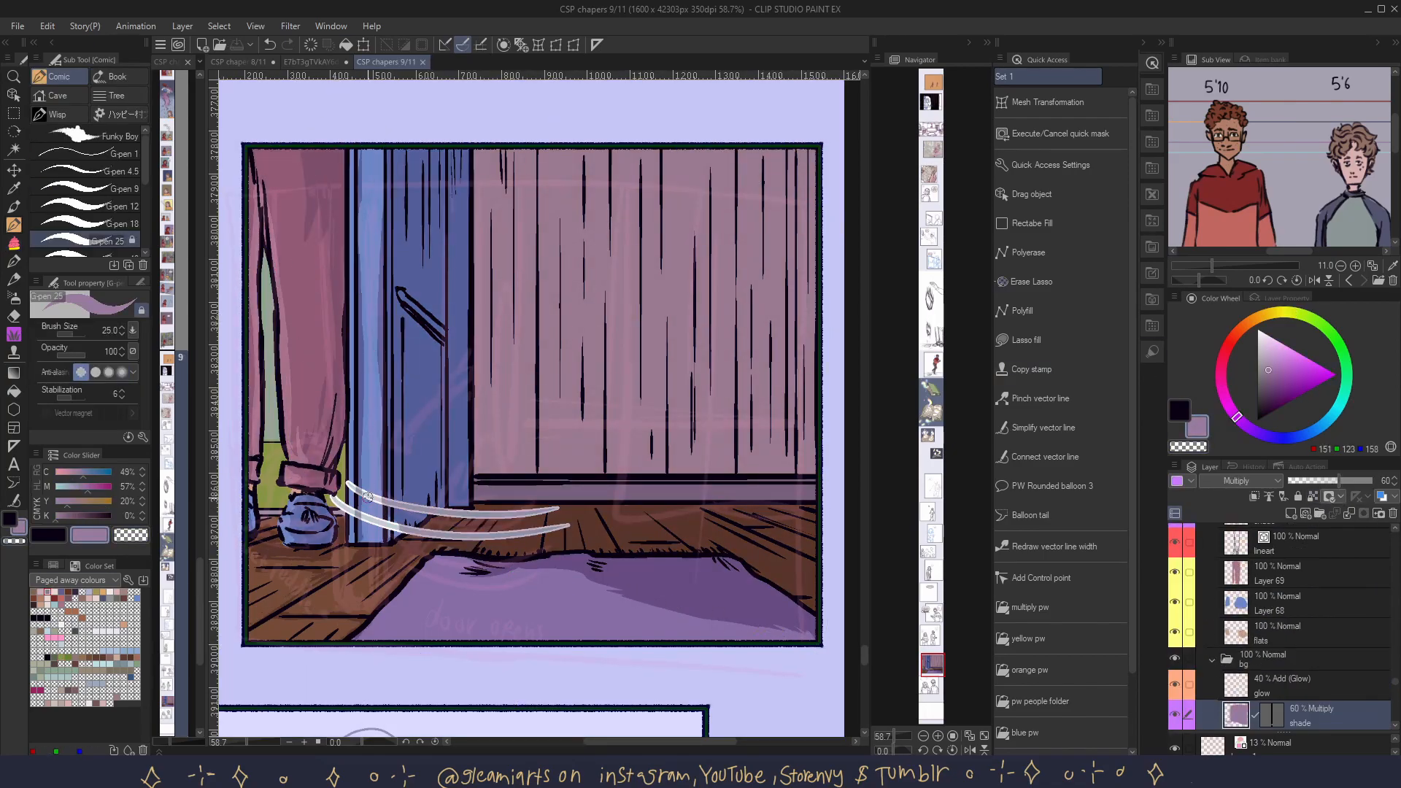
# Recolour the door dark brown with a beige edge, and the rug dark green.
pyautogui.click(408, 328)
pyautogui.press('i')
pyautogui.click(1284, 605)
pyautogui.moveTo(452, 153); pyautogui.dragTo(454, 504)
pyautogui.moveTo(368, 153); pyautogui.dragTo(370, 489)
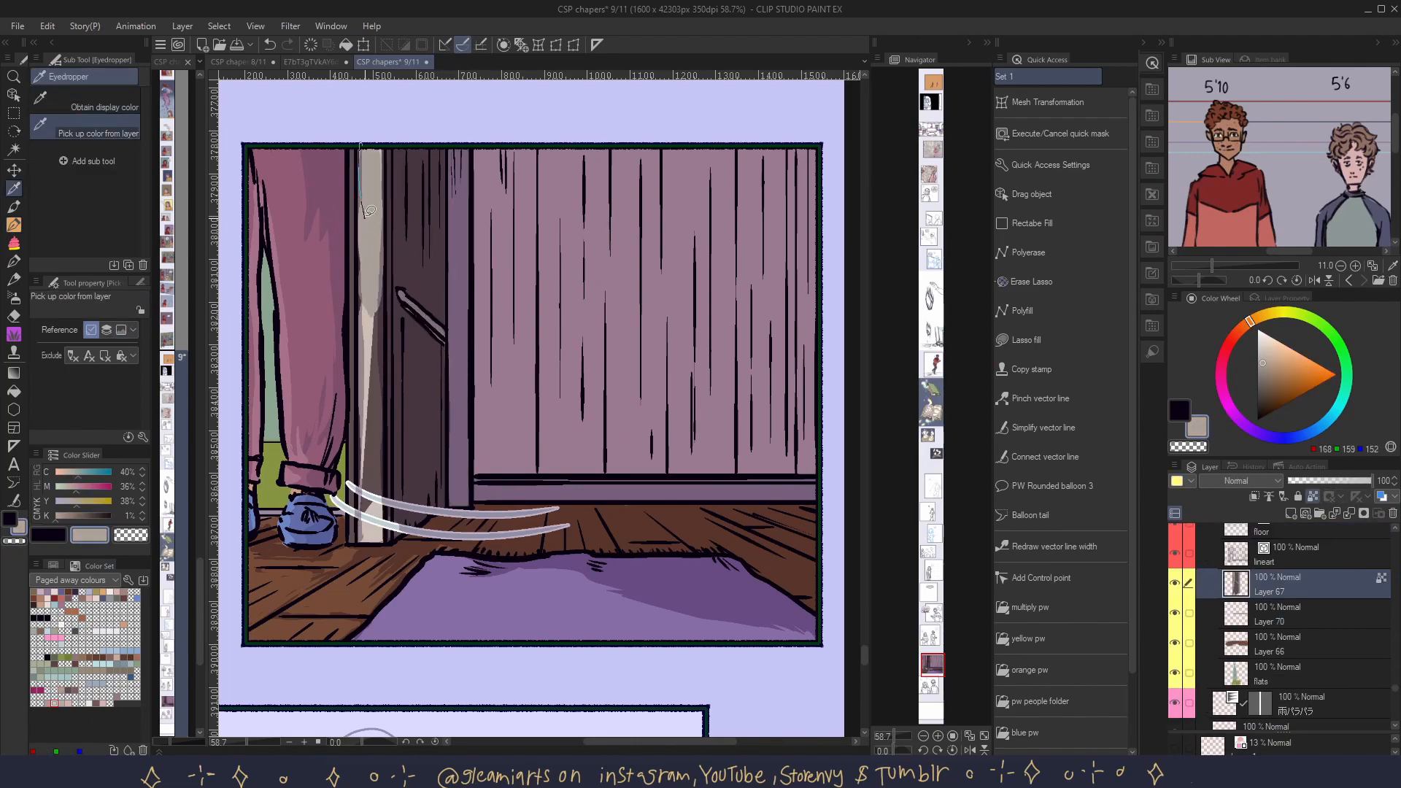
pyautogui.moveTo(365, 278); pyautogui.dragTo(366, 496)
pyautogui.click(1286, 391)
pyautogui.click(583, 598)
# Add a new layer in the people folder and draw a pink ripple line beneath the shoe.
pyautogui.click(1290, 513)
pyautogui.press('p')
pyautogui.click(48, 637)
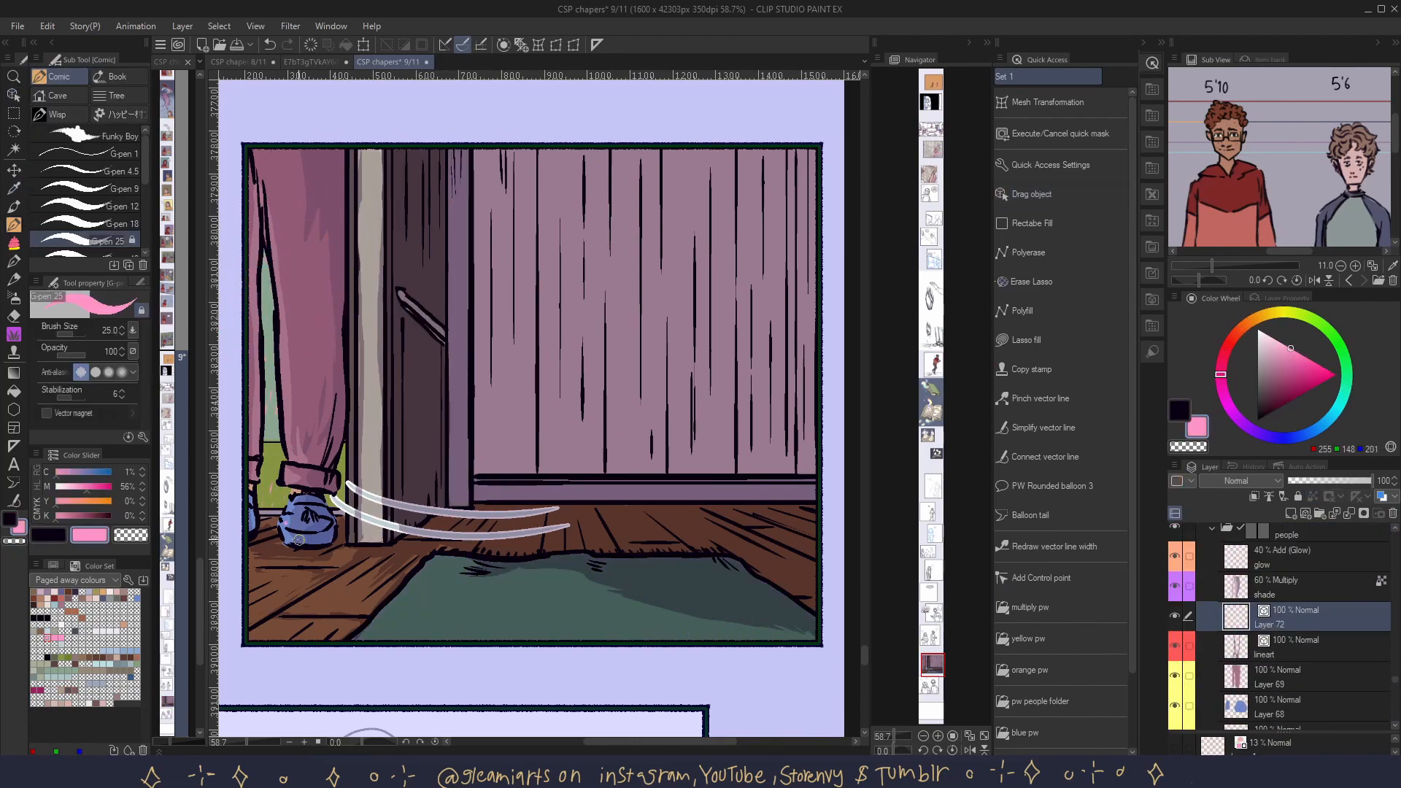
pyautogui.moveTo(270, 543); pyautogui.dragTo(335, 544)
# Add pink water ripples on the floor near the shoes with a rain brush on a new layer, and reselect Layer 72.
pyautogui.click(1291, 513)
pyautogui.click(51, 115)
pyautogui.click(62, 215)
pyautogui.moveTo(251, 569); pyautogui.dragTo(292, 544)
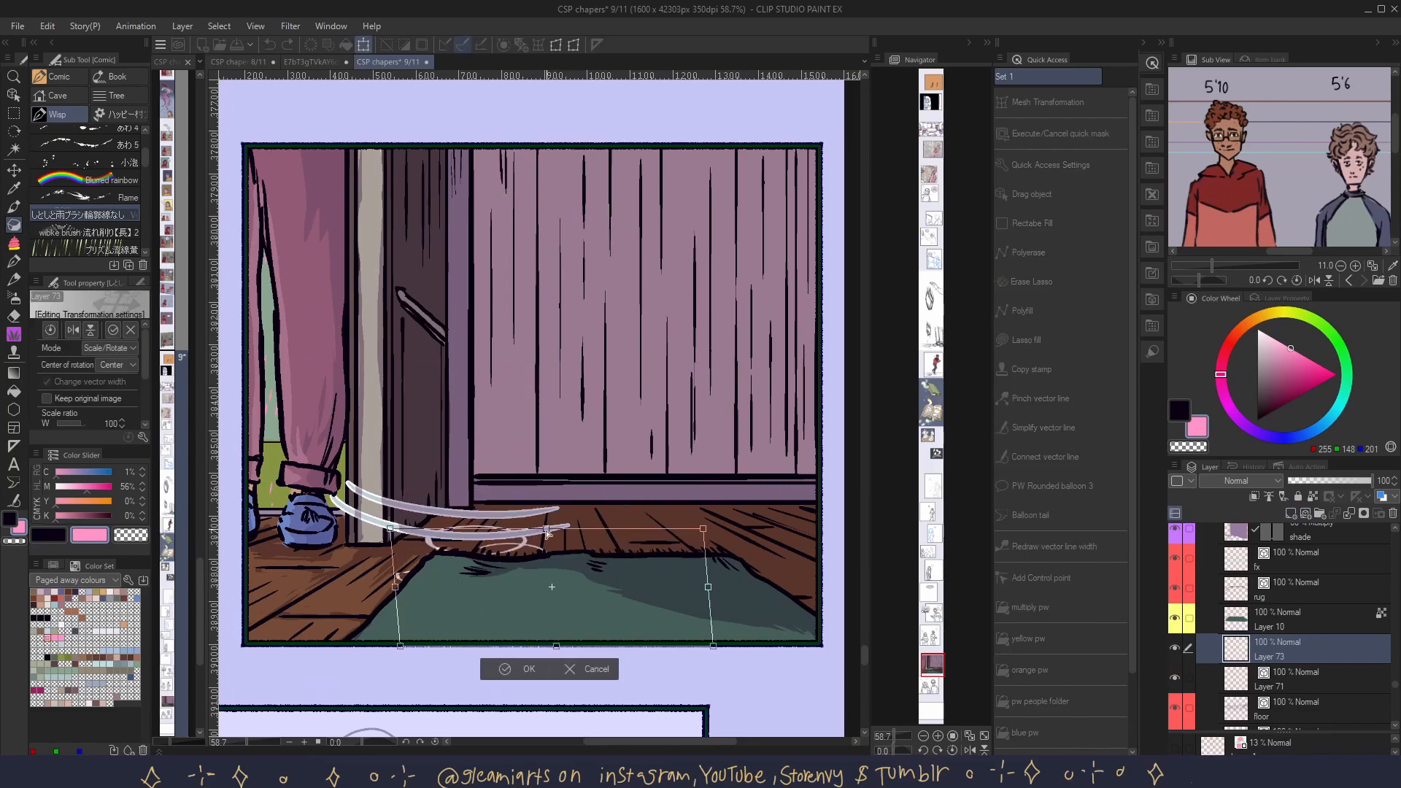
pyautogui.press('p')
pyautogui.click(1284, 569)
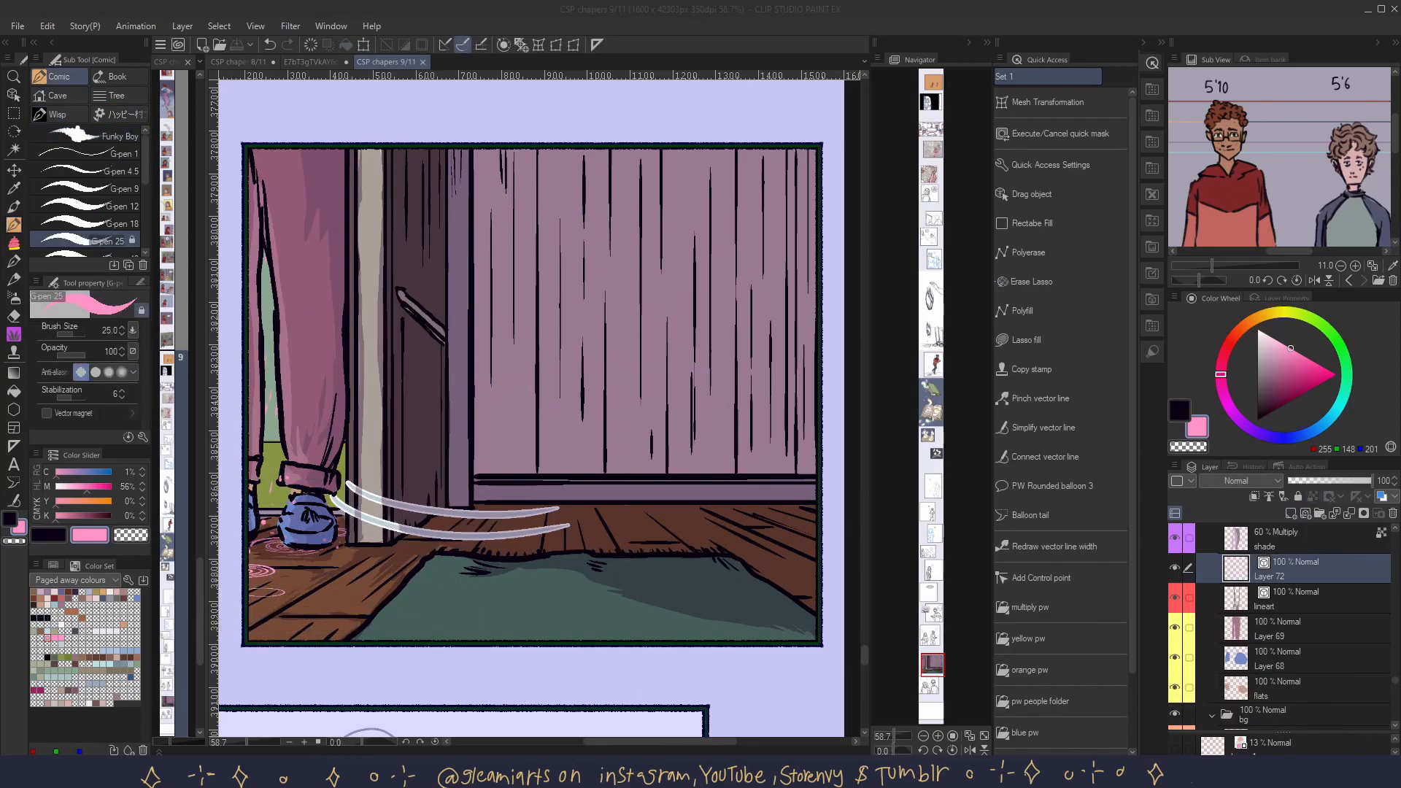